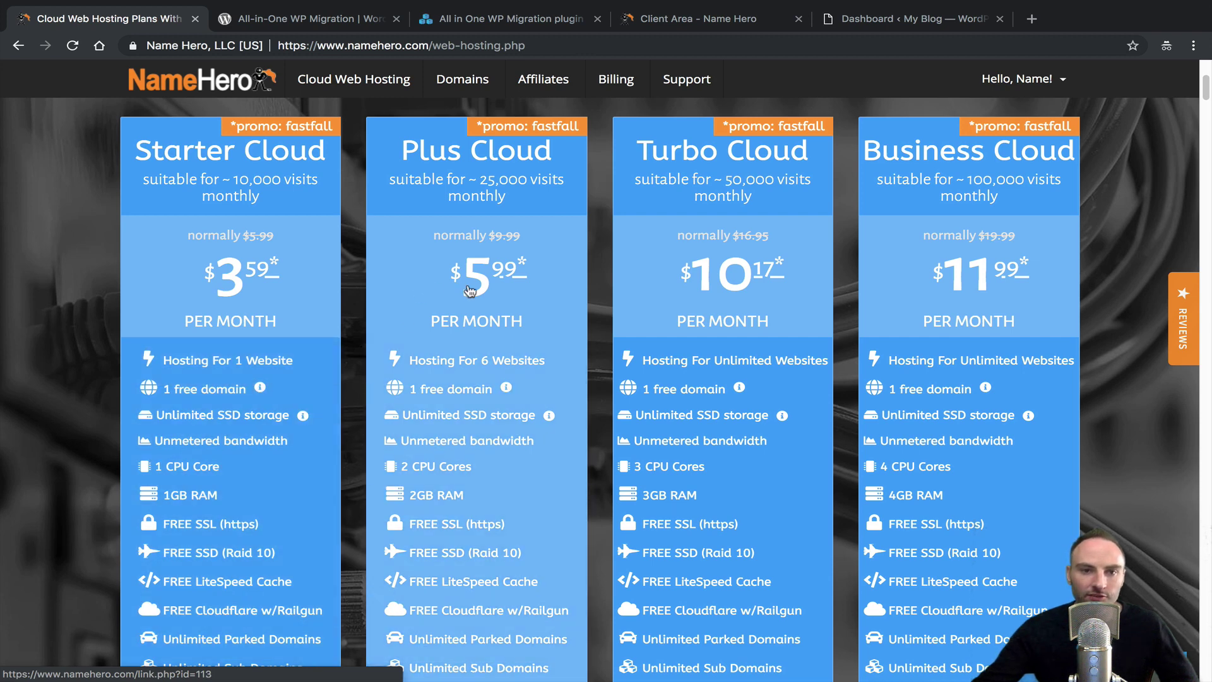
View the blog's front page from its WordPress dashboard and look through the whole page
scroll(416, 421, "down", 1)
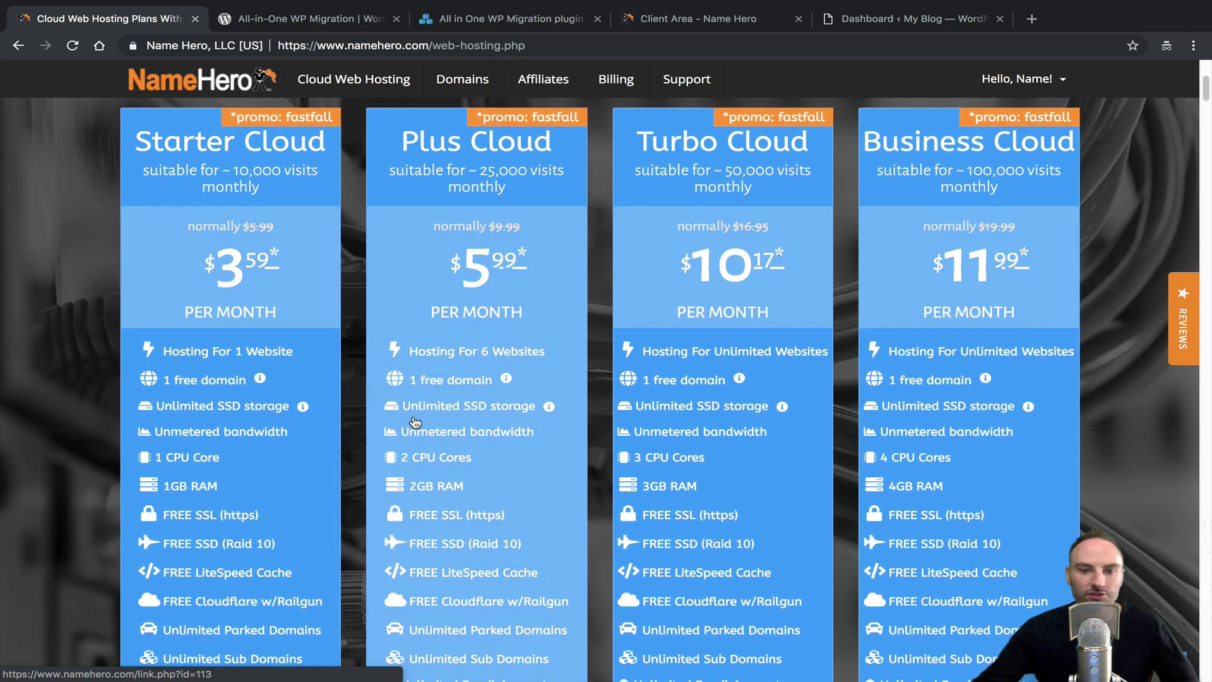
scroll(415, 422, "down", 1)
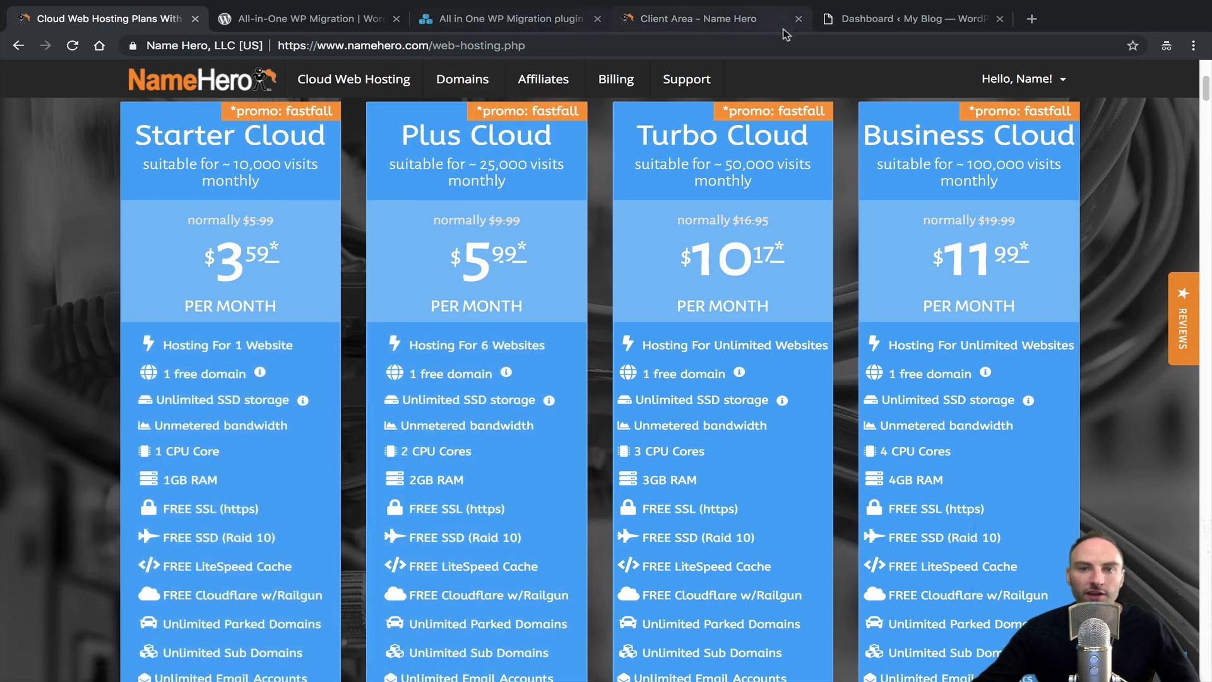
left_click(887, 25)
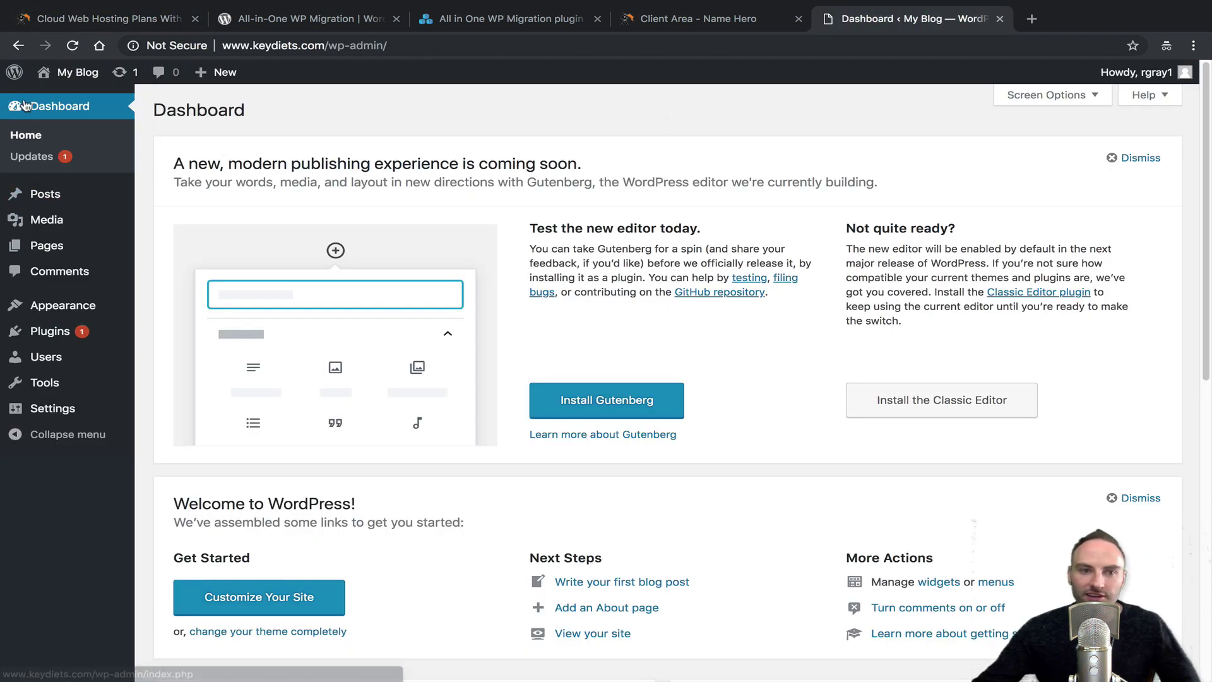
mouse_move(73, 77)
left_click(57, 100)
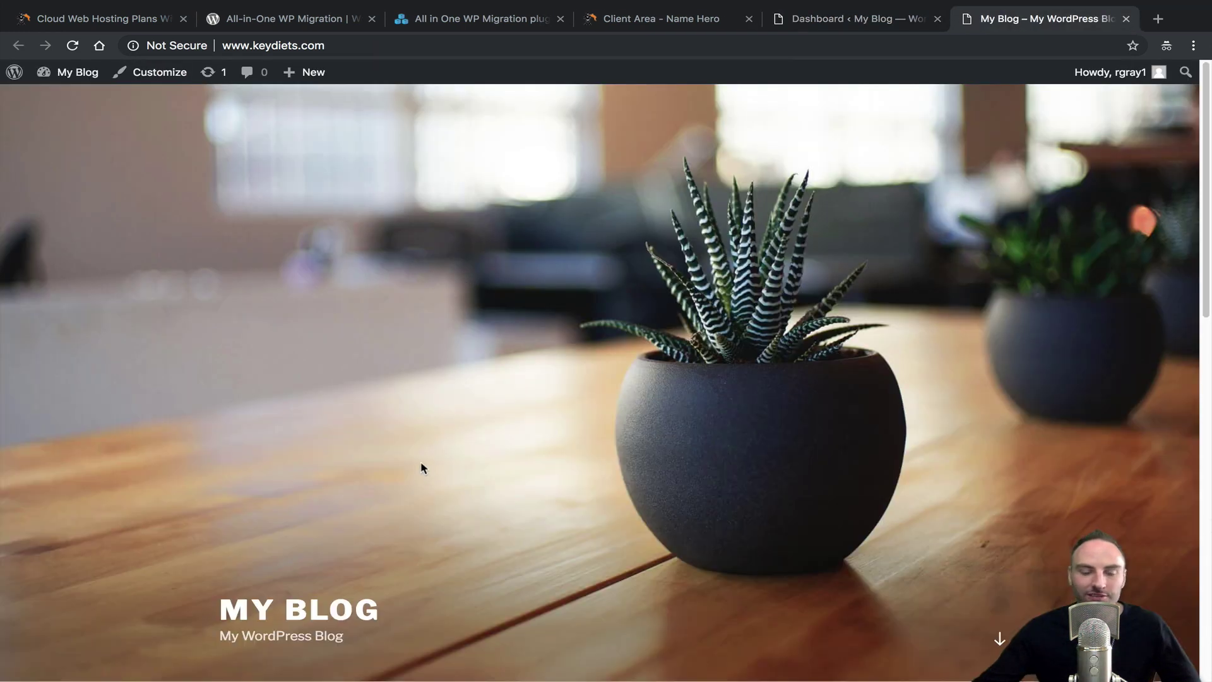
scroll(422, 467, "down", 10)
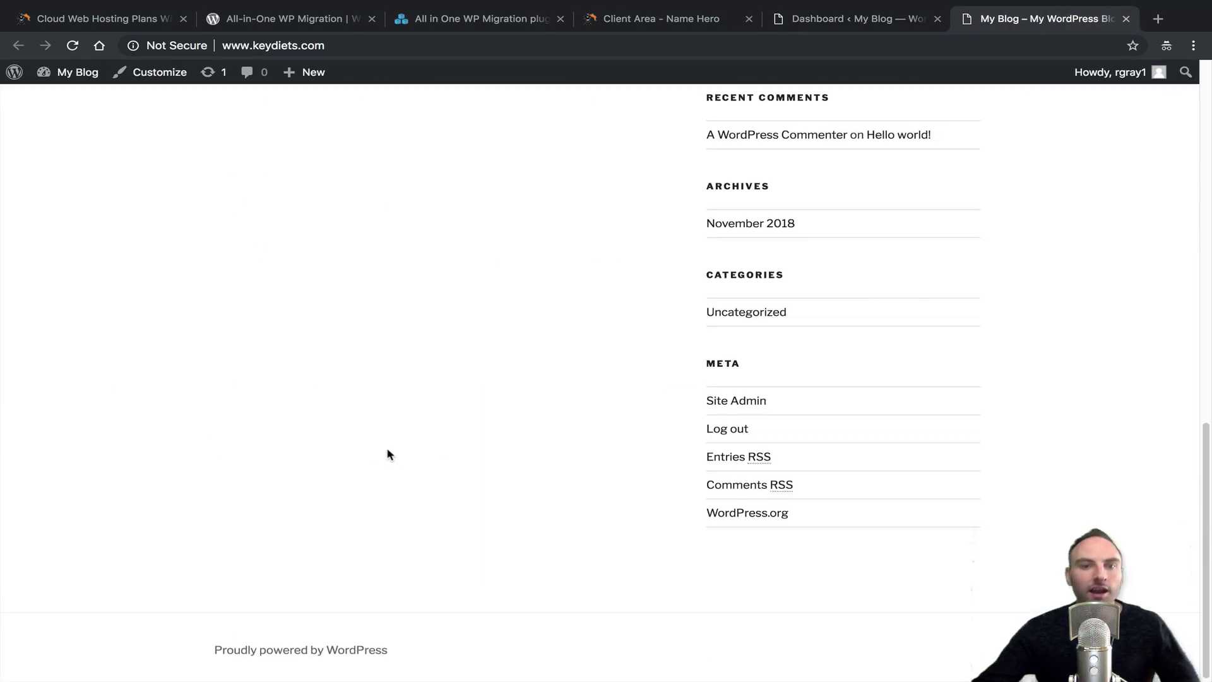
scroll(387, 454, "up", 10)
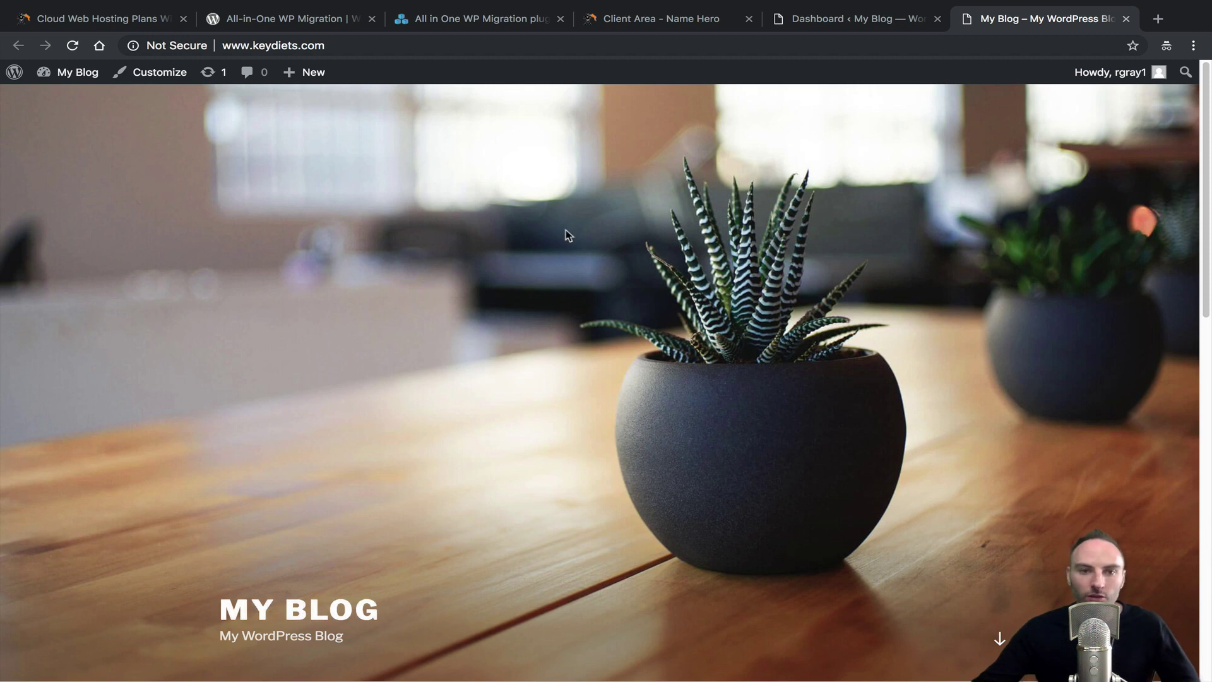
Find the All-in-One WP Migration plugin by searching for "all in one wp migration", then install and activate it
left_click(800, 24)
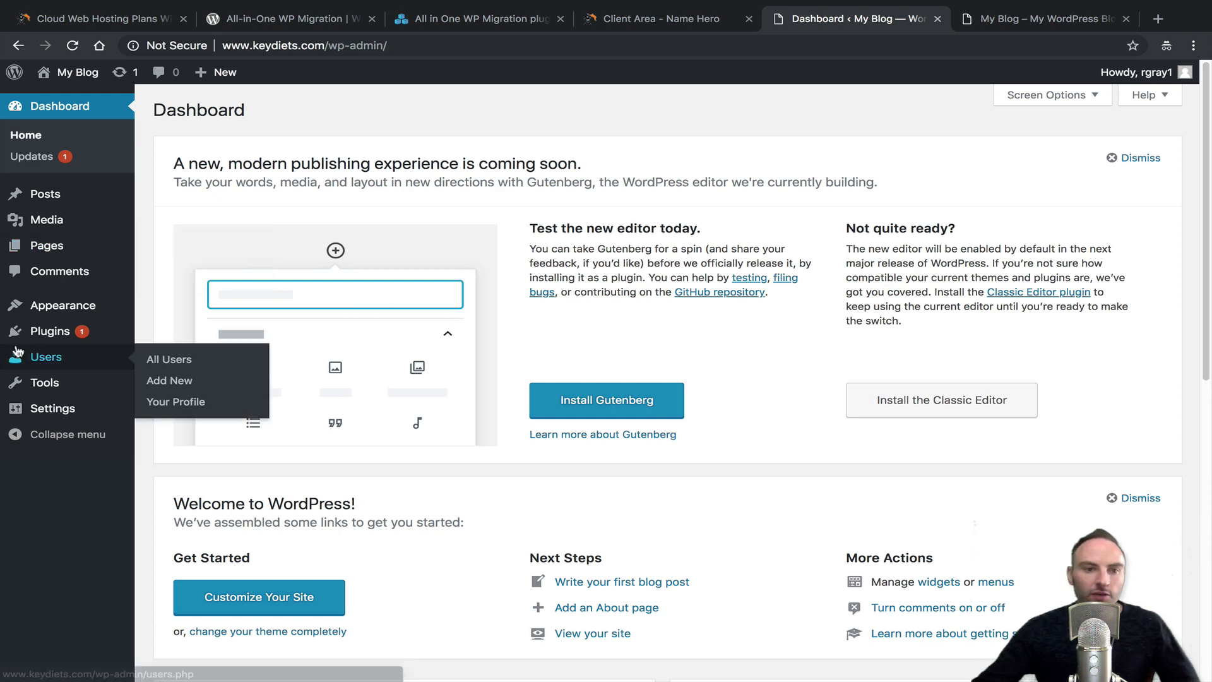
mouse_move(25, 340)
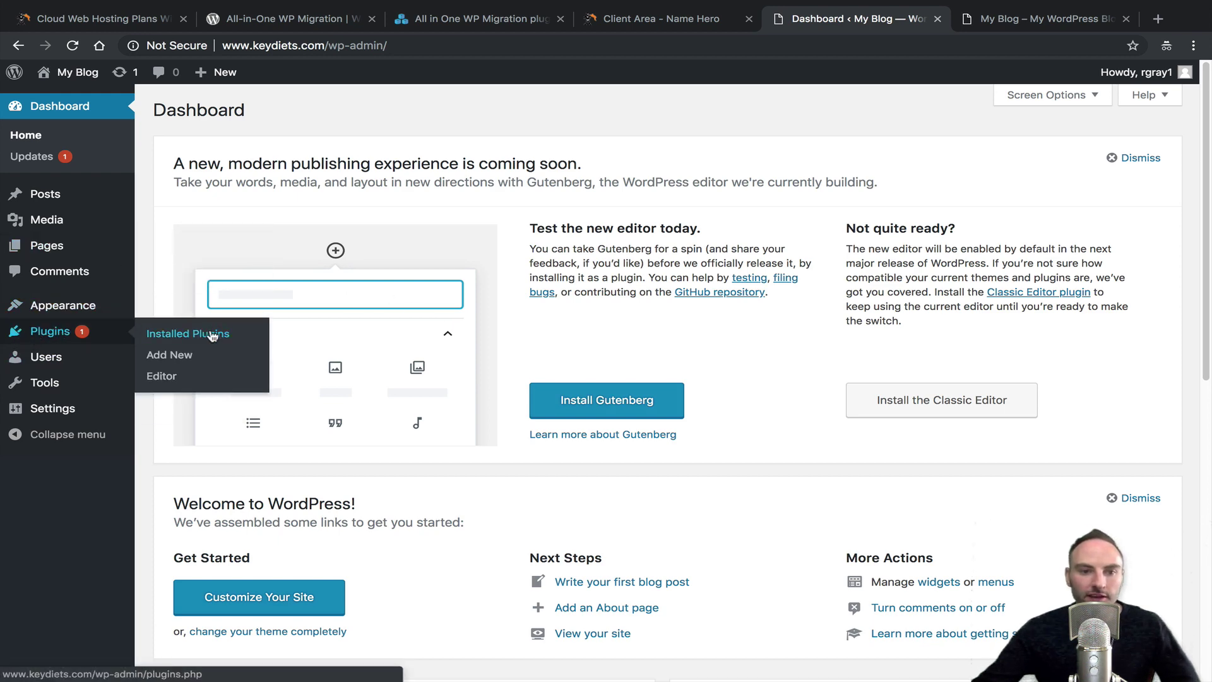
left_click(182, 330)
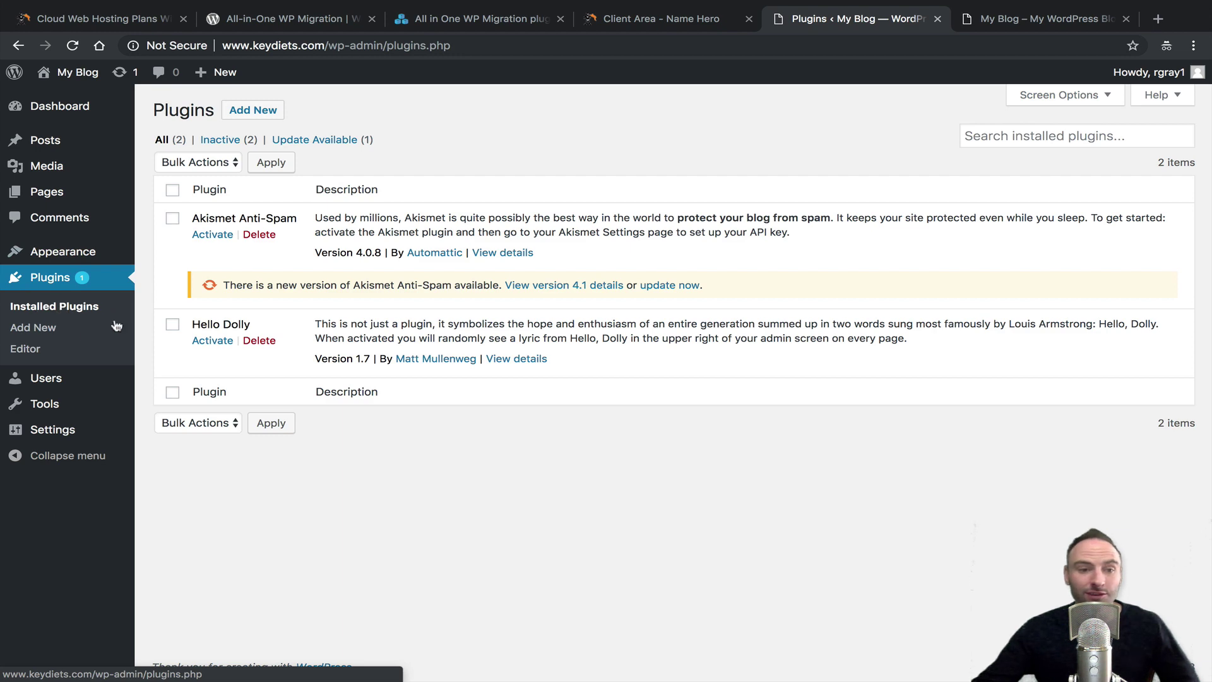
left_click(53, 328)
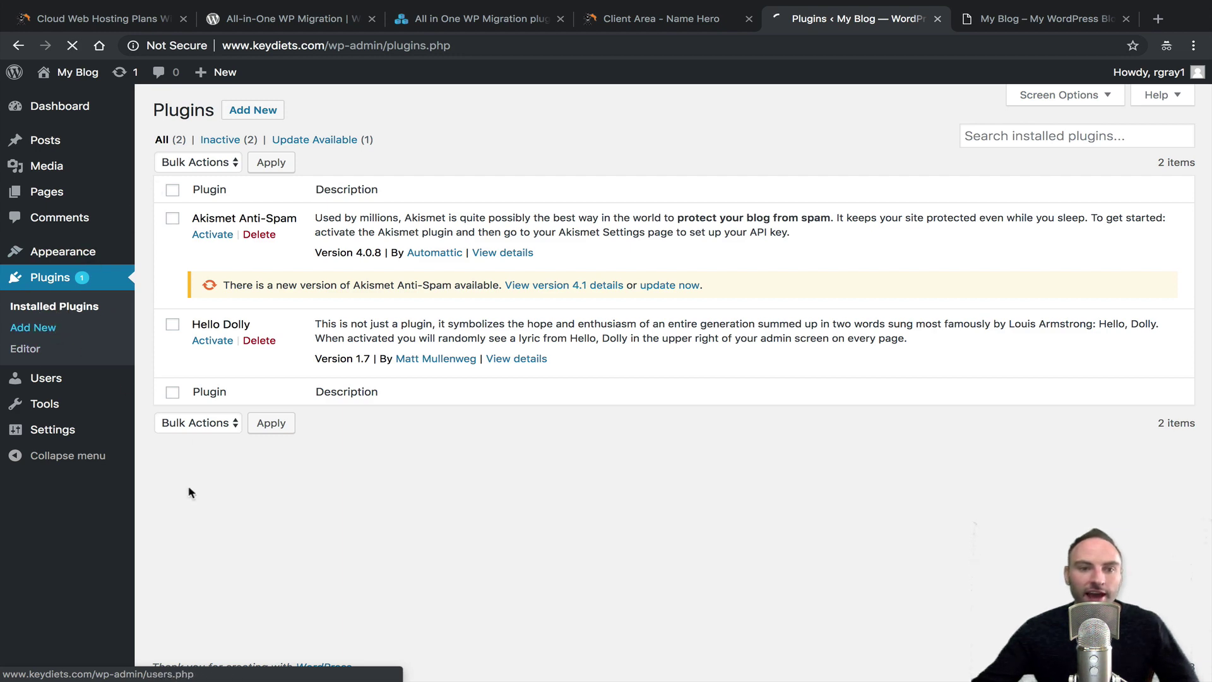
left_click(1052, 151)
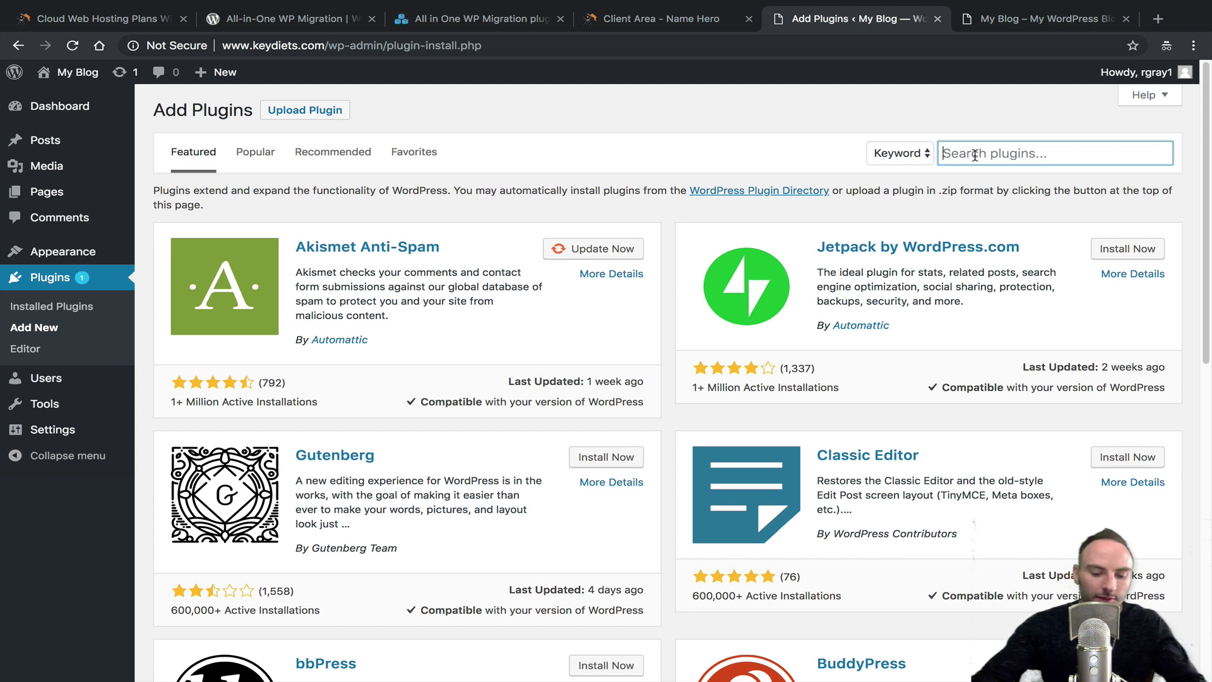
type("all in one wp migration")
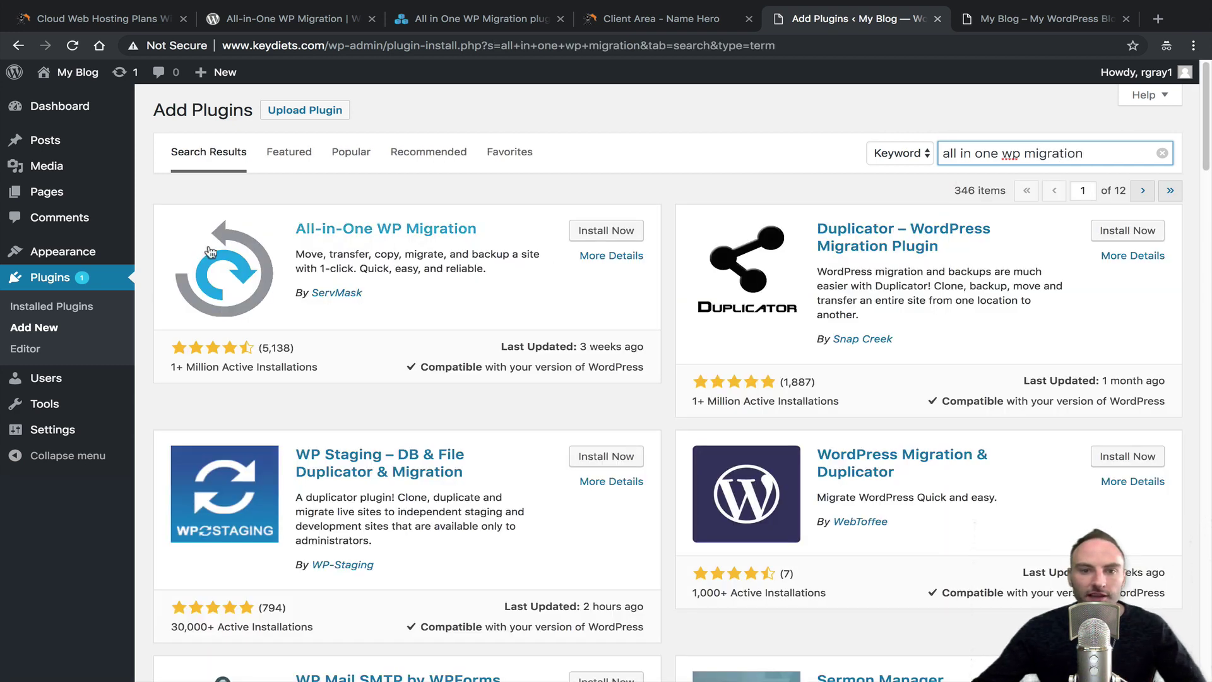
left_click(605, 231)
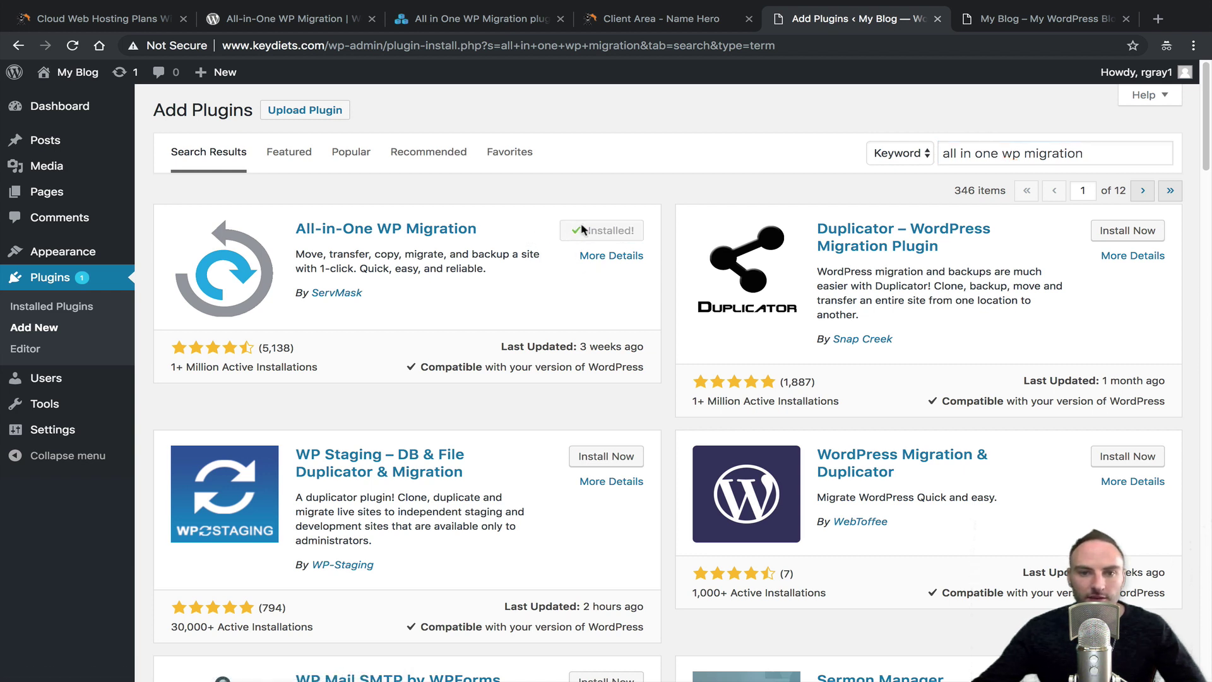
left_click(610, 235)
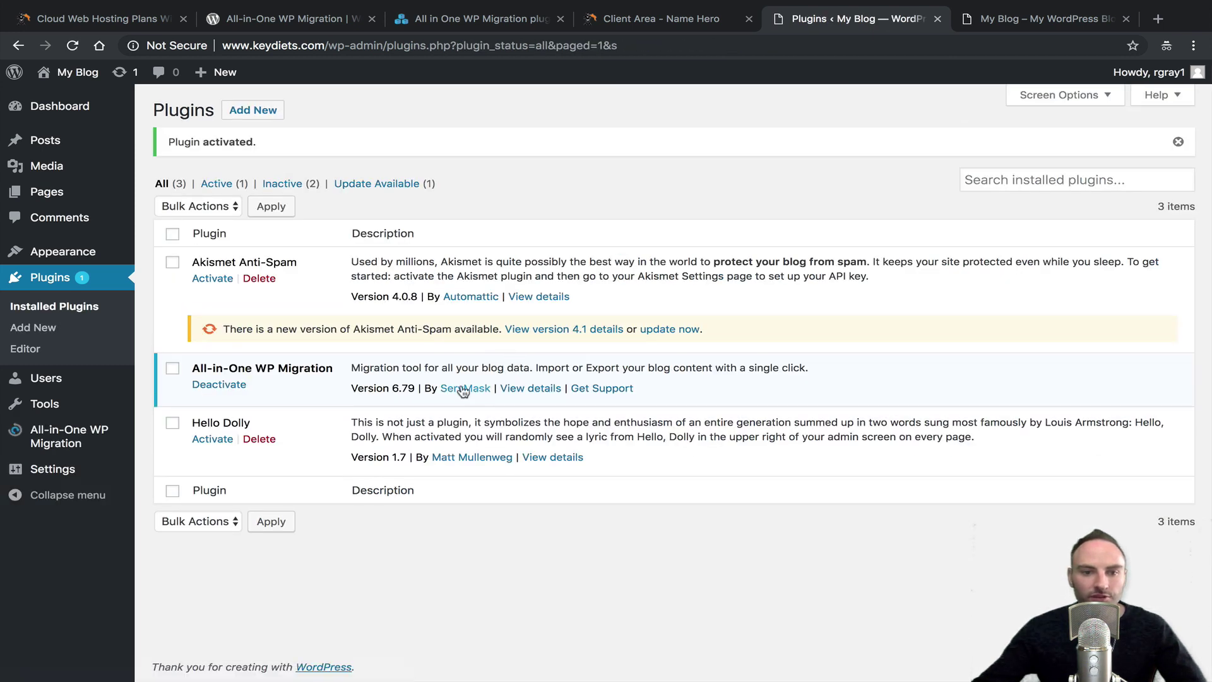
Read the description of the All-in-One WP Migration plugin in the list of installed plugins
left_click_drag(358, 370, 820, 372)
left_click(824, 374)
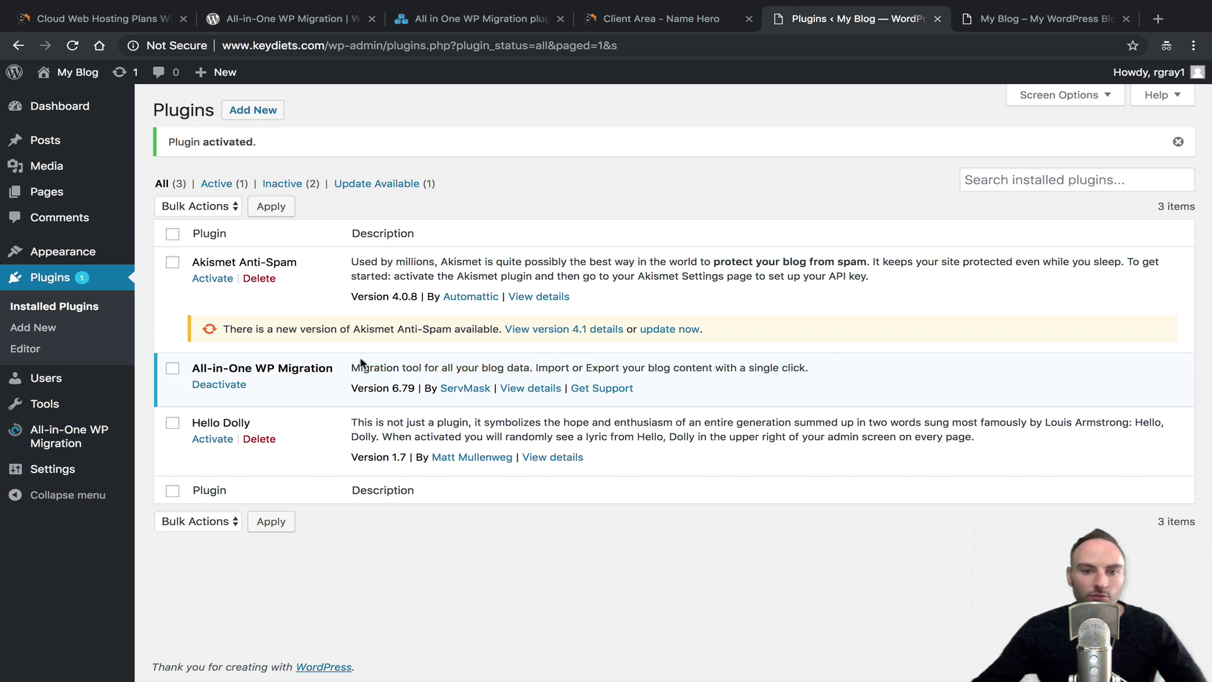
left_click_drag(361, 362, 513, 366)
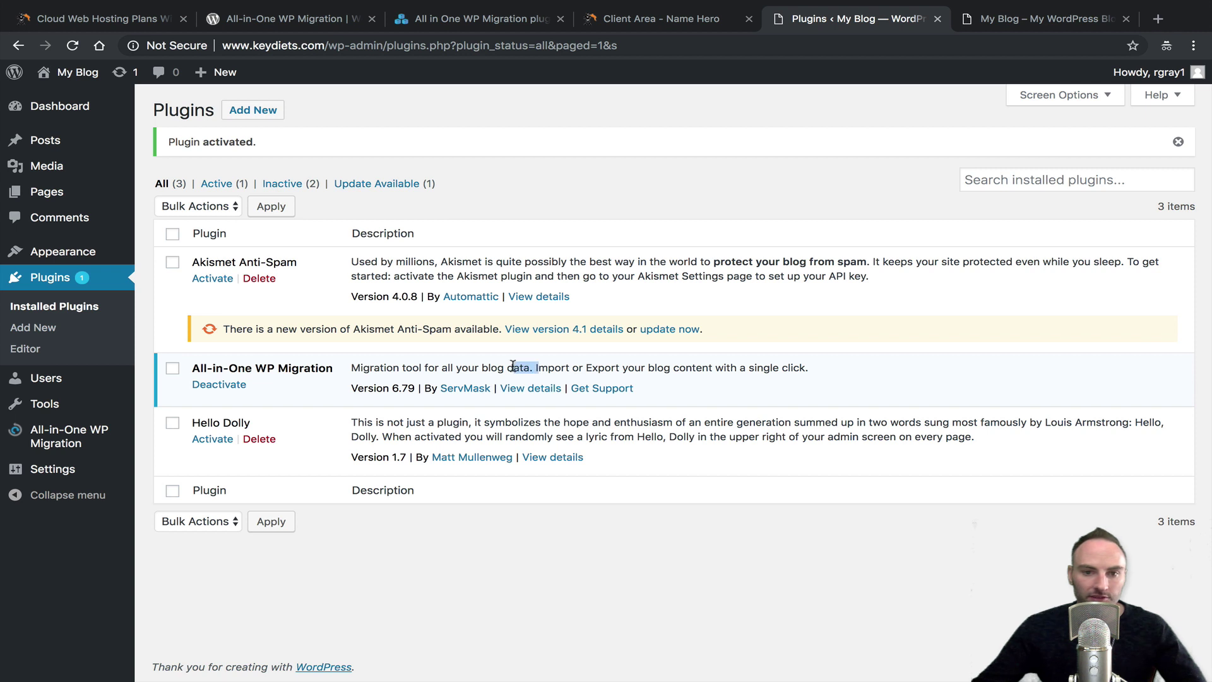
left_click(496, 368)
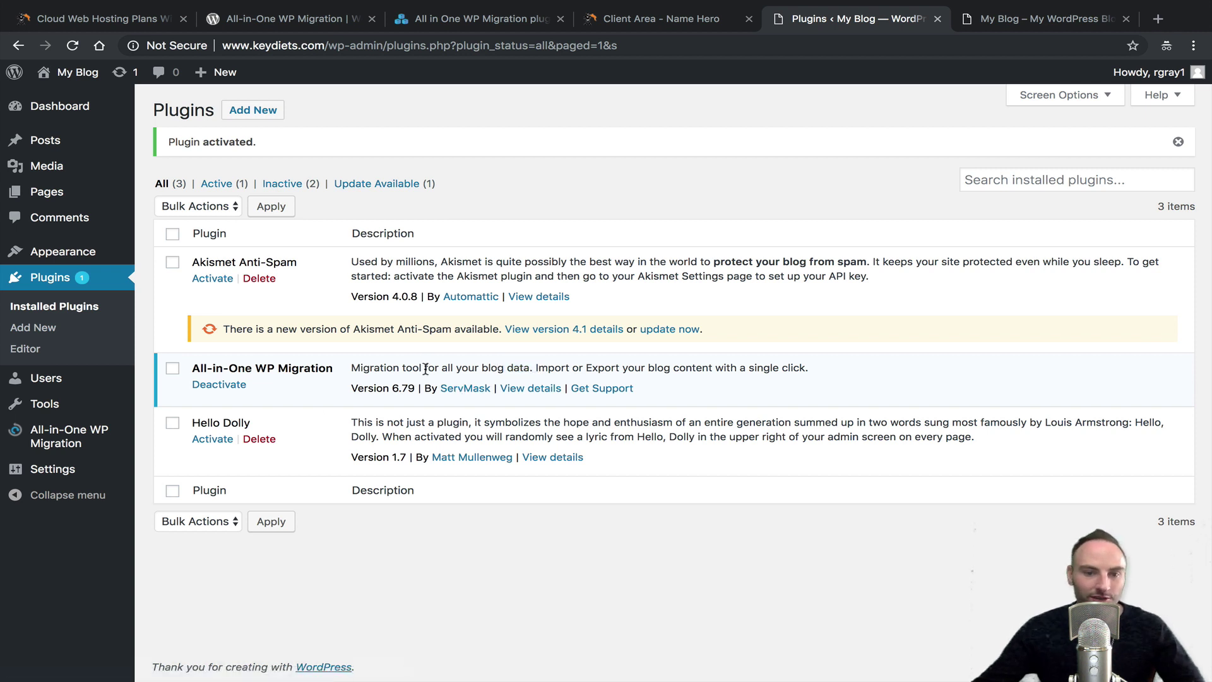
left_click_drag(420, 367, 581, 366)
left_click(454, 357)
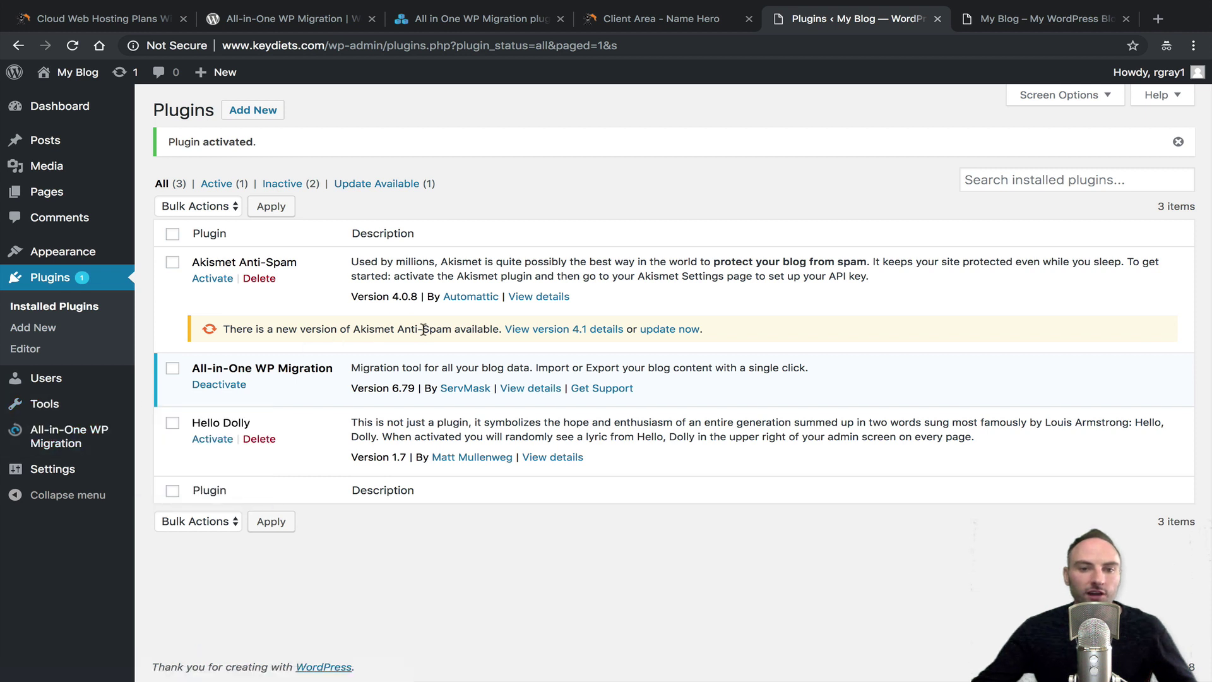
Open All-in-One WP Migration's site export page and expand its find-and-replace fields and advanced options
left_click(63, 442)
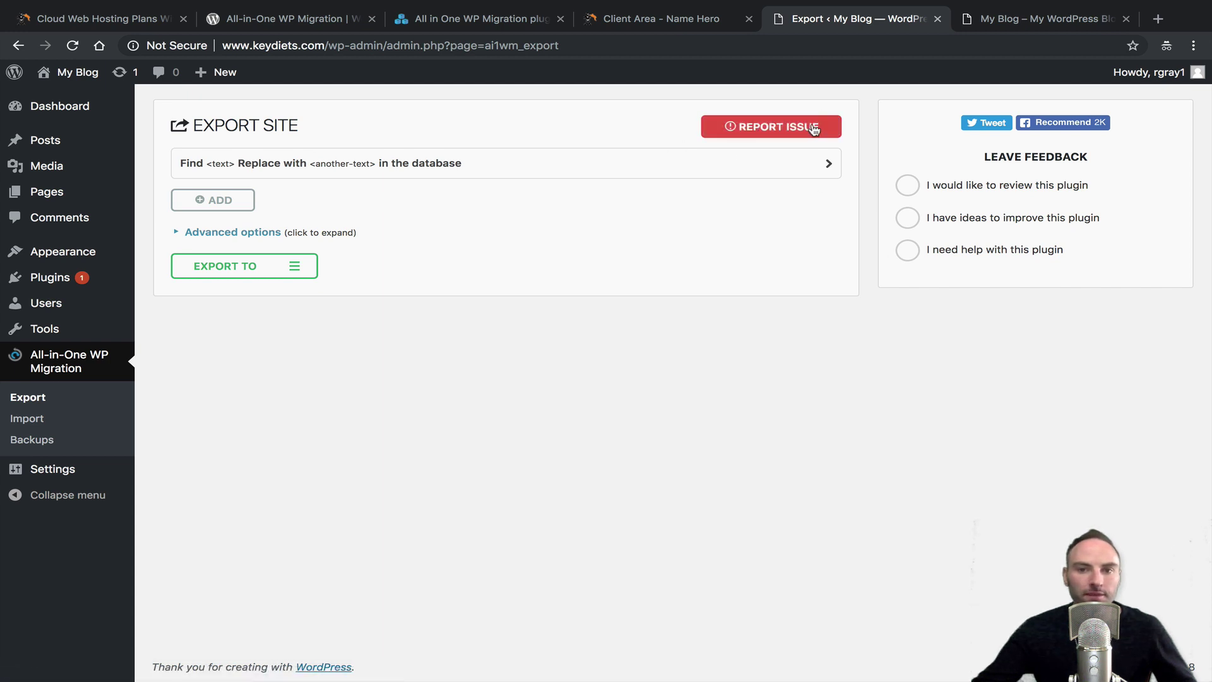
left_click(336, 165)
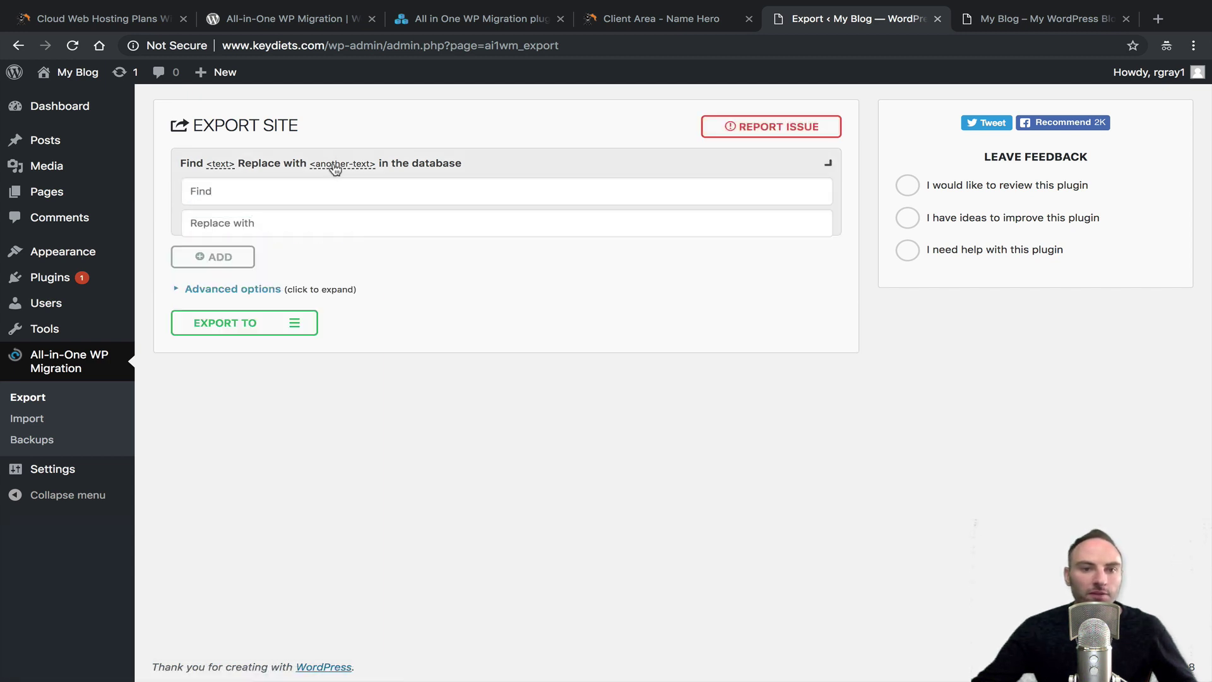
left_click_drag(194, 126, 274, 125)
left_click(354, 192)
left_click(178, 301)
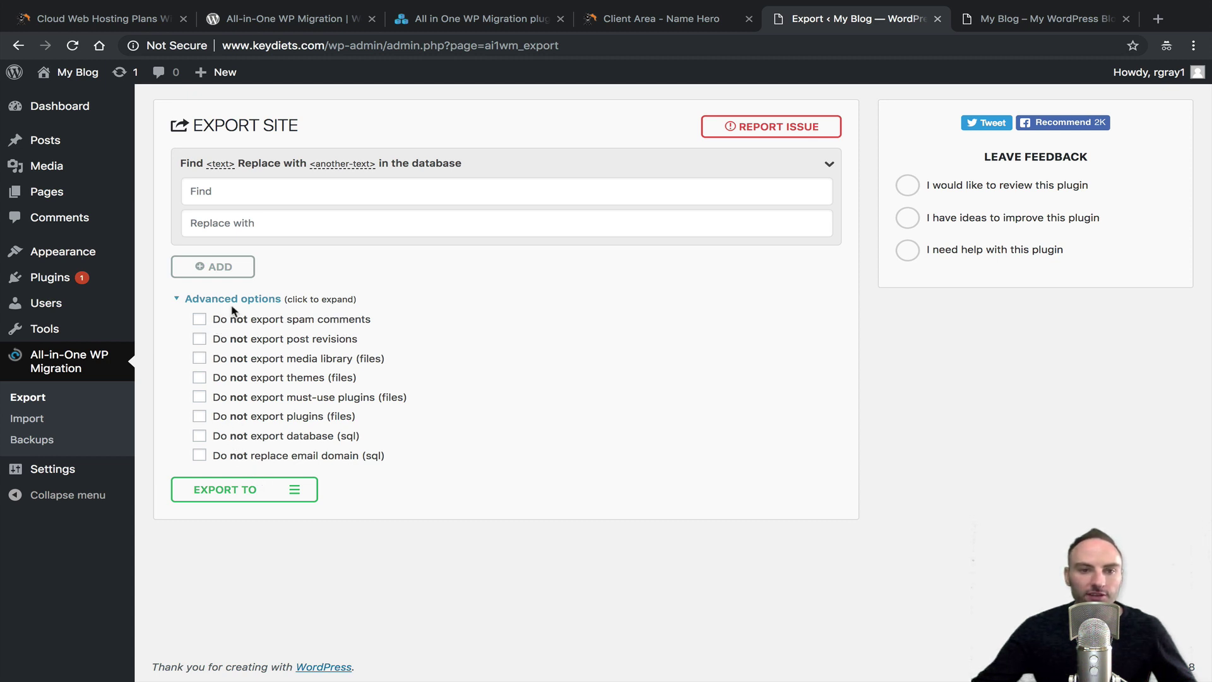
left_click(1007, 20)
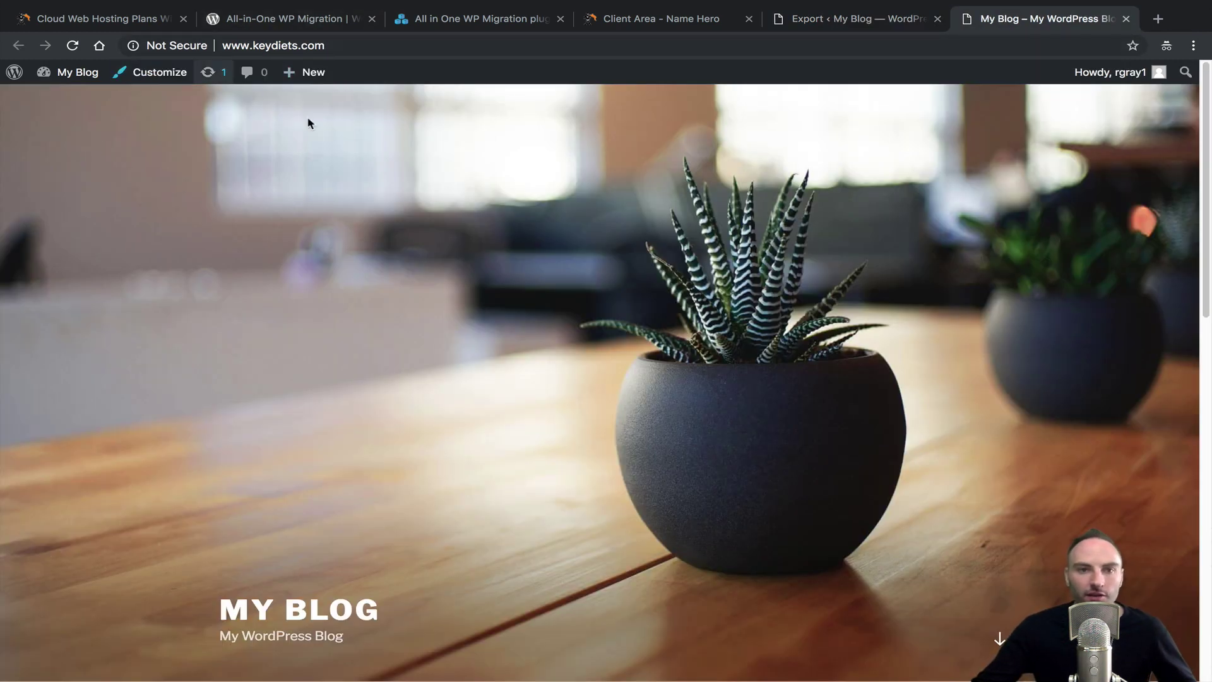
left_click(772, 24)
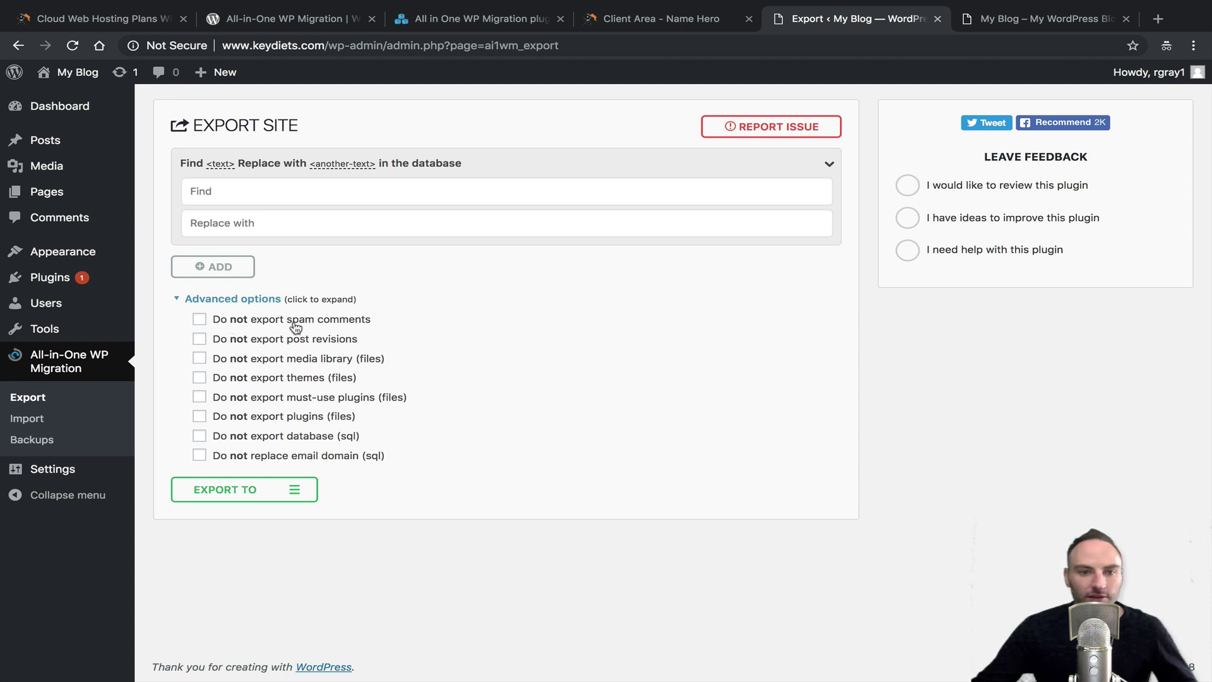
left_click(220, 325)
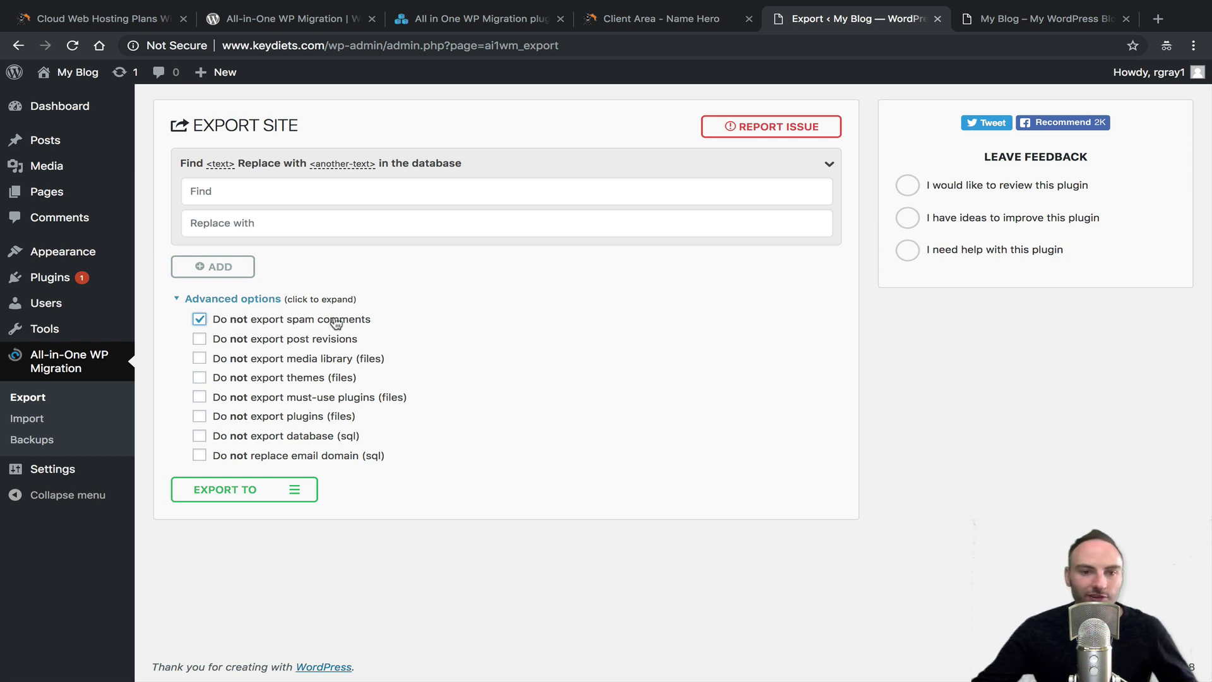
left_click(294, 325)
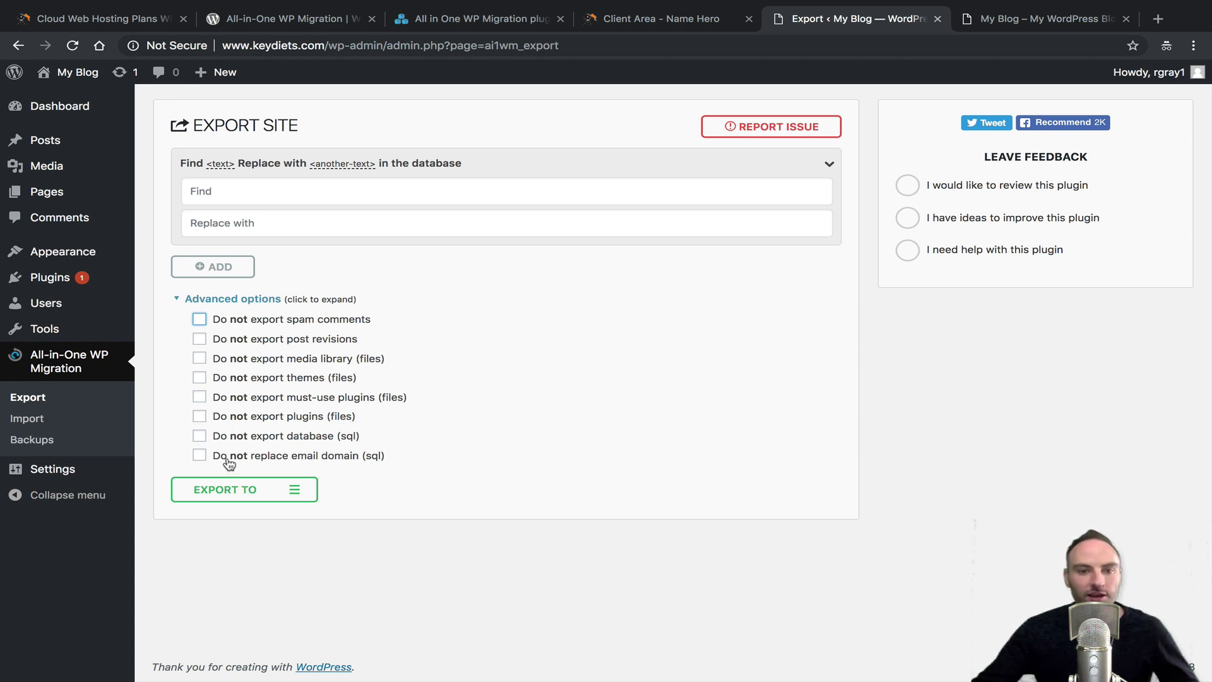
left_click(245, 320)
left_click(249, 340)
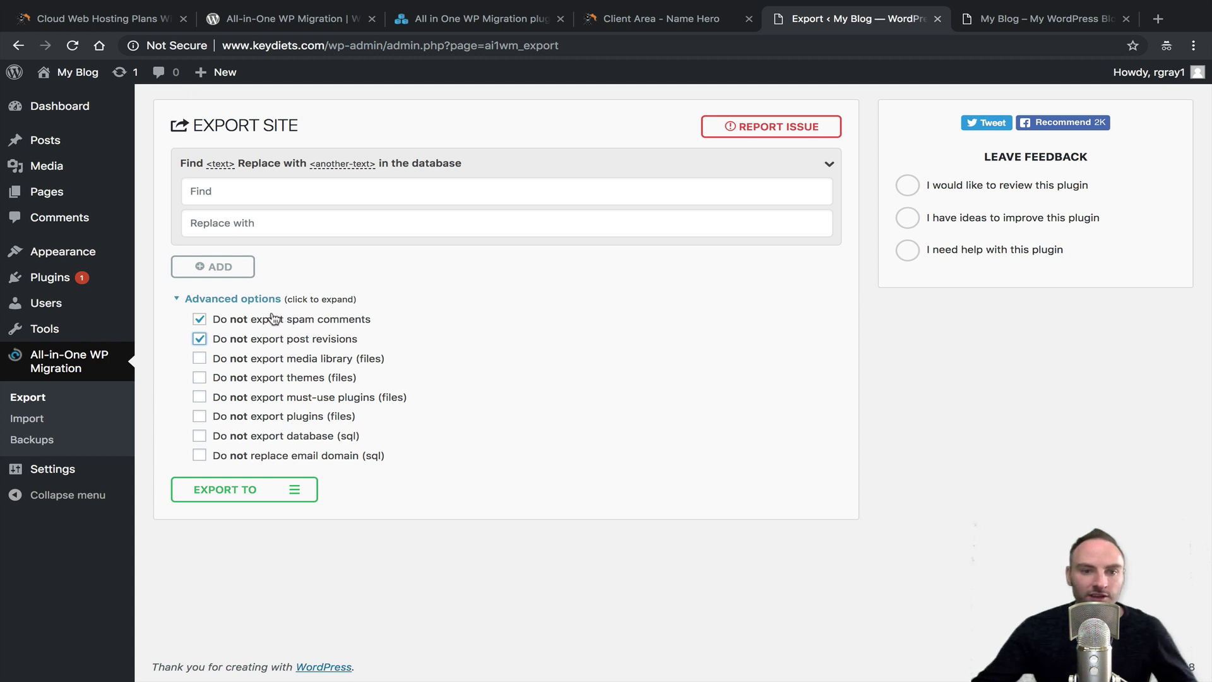
left_click(251, 338)
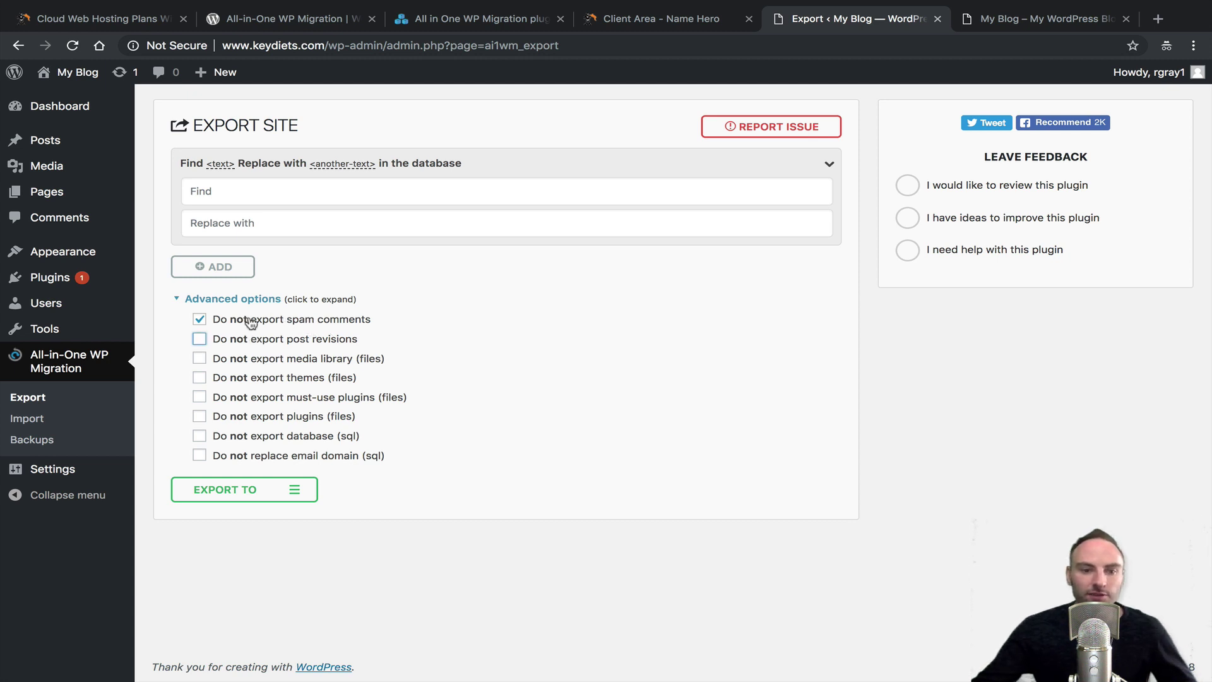
left_click(252, 322)
Export the whole site to a file with no exclusions and download the resulting .wpress backup
left_click(244, 490)
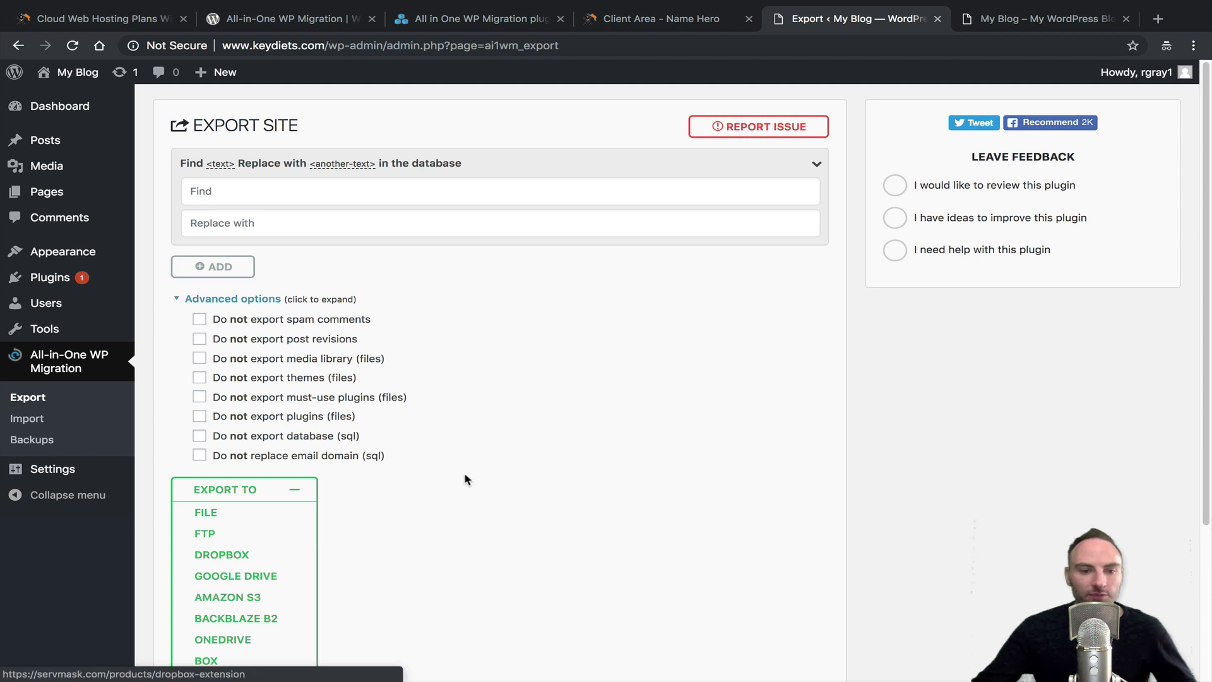
scroll(465, 480, "down", 3)
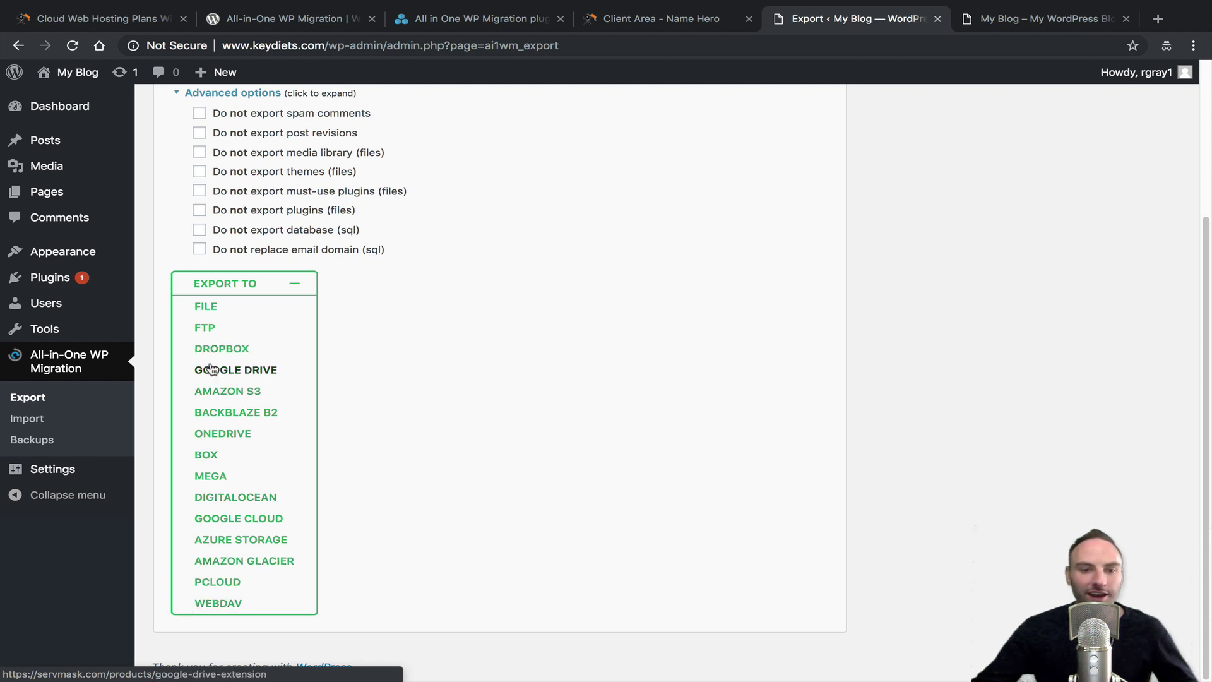
left_click(208, 308)
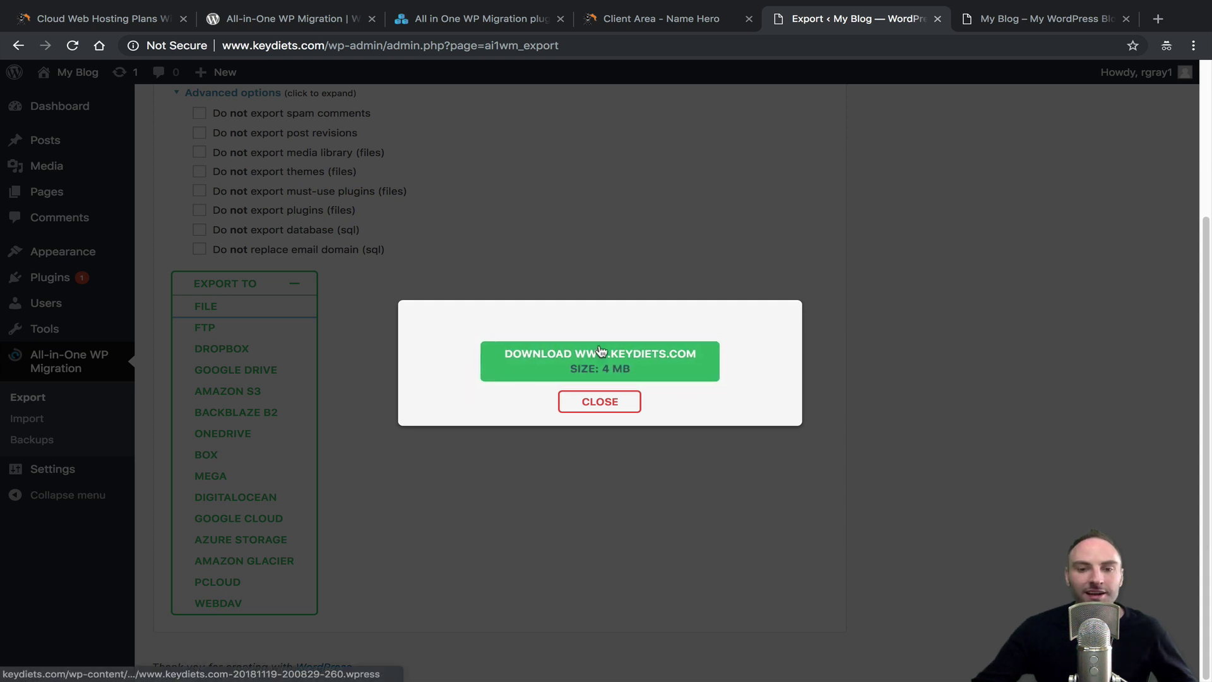
left_click(616, 370)
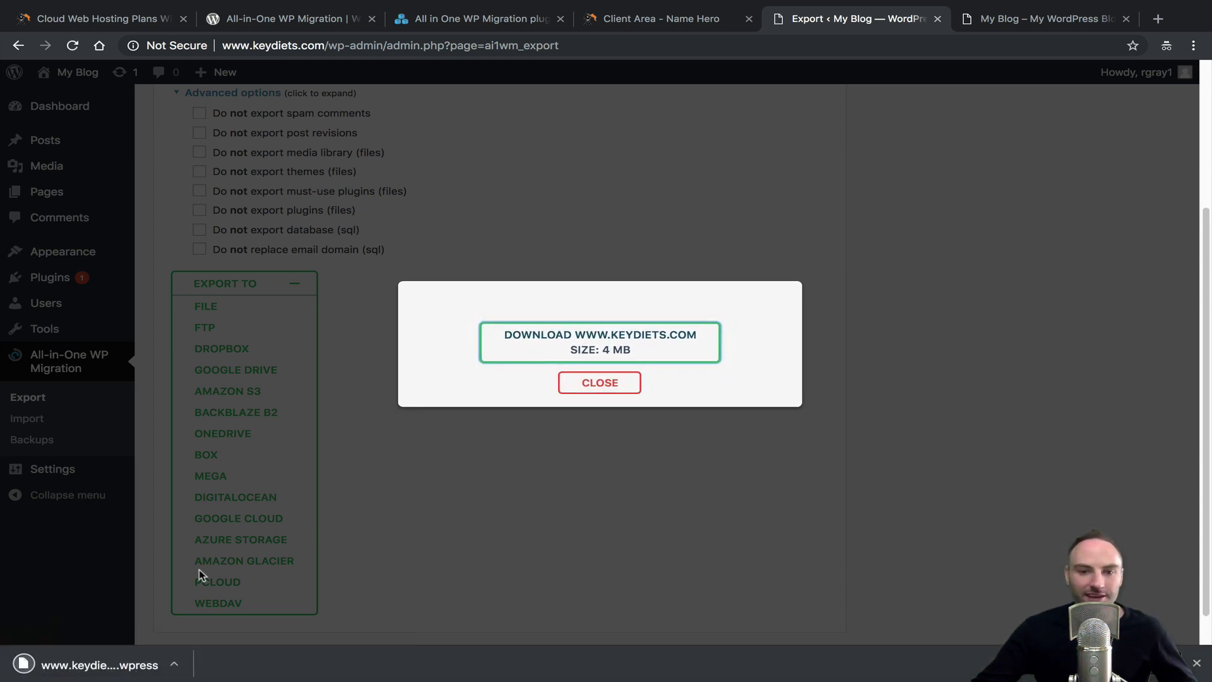
left_click(600, 382)
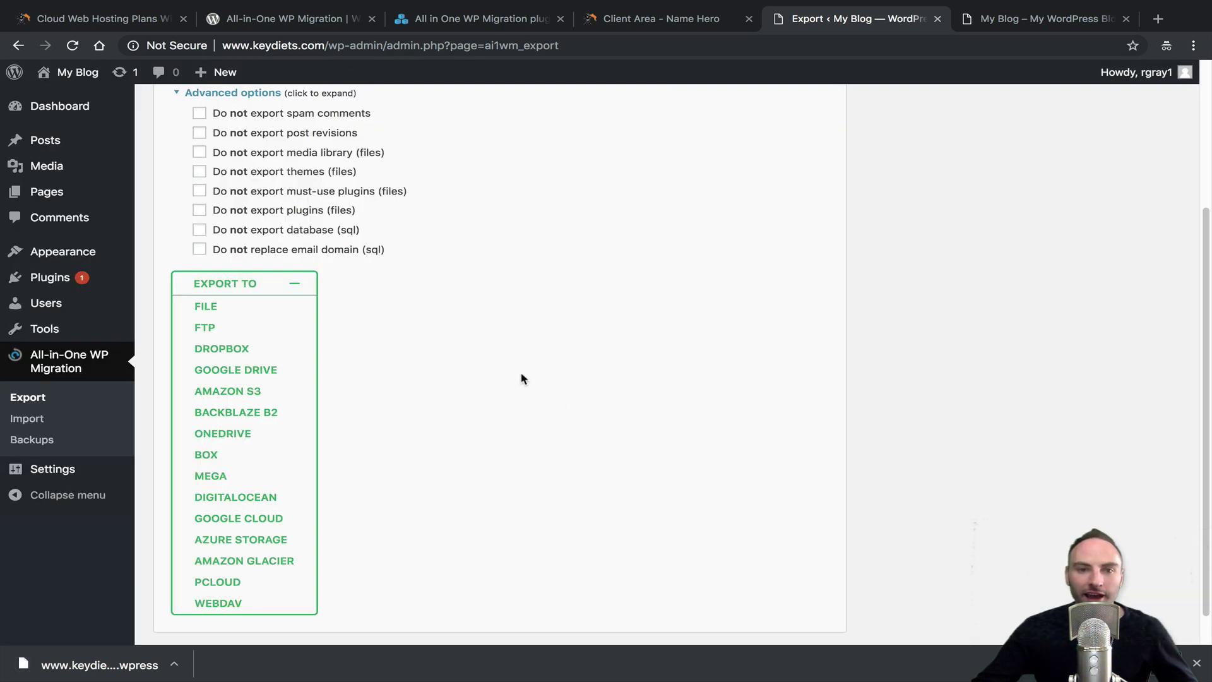
Open the "Hello world!" post for editing from the list of all posts
scroll(701, 297, "up", 3)
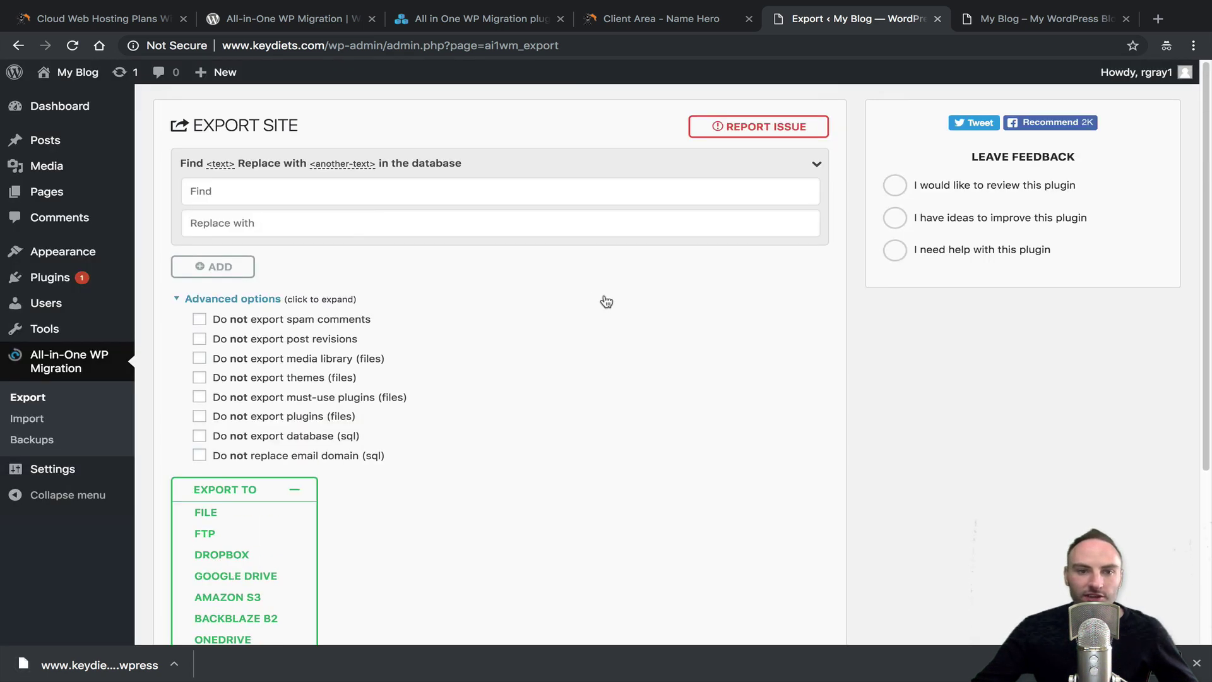
mouse_move(104, 138)
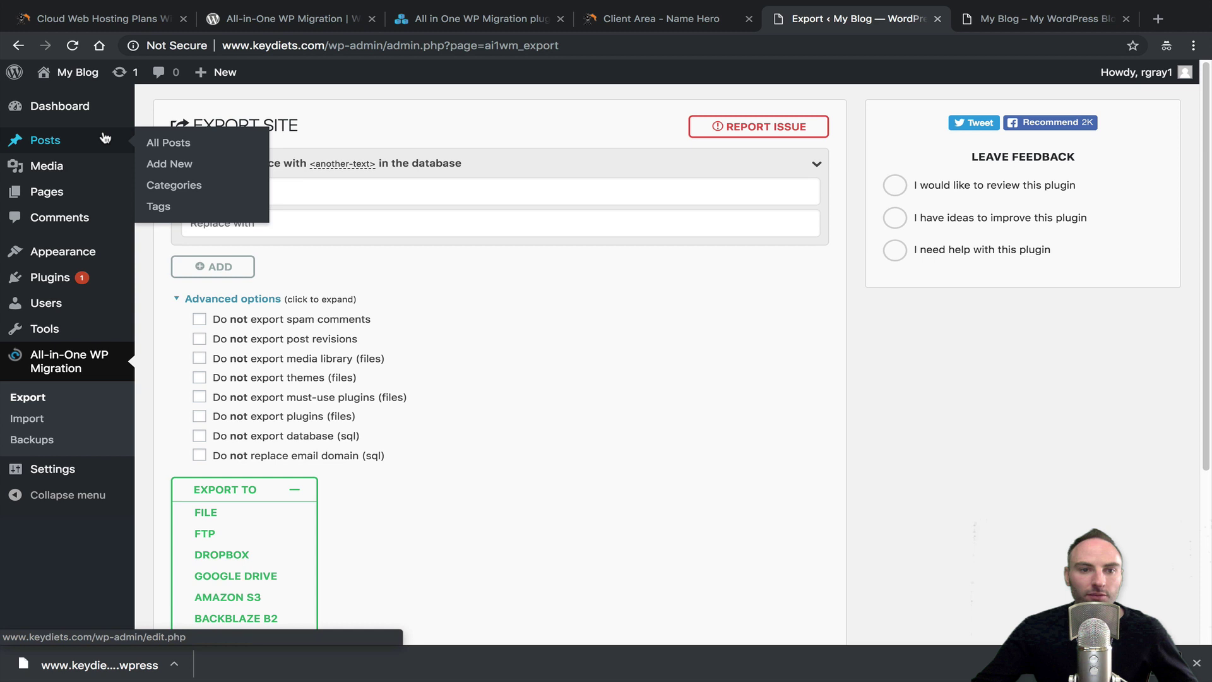
left_click(155, 142)
left_click(194, 235)
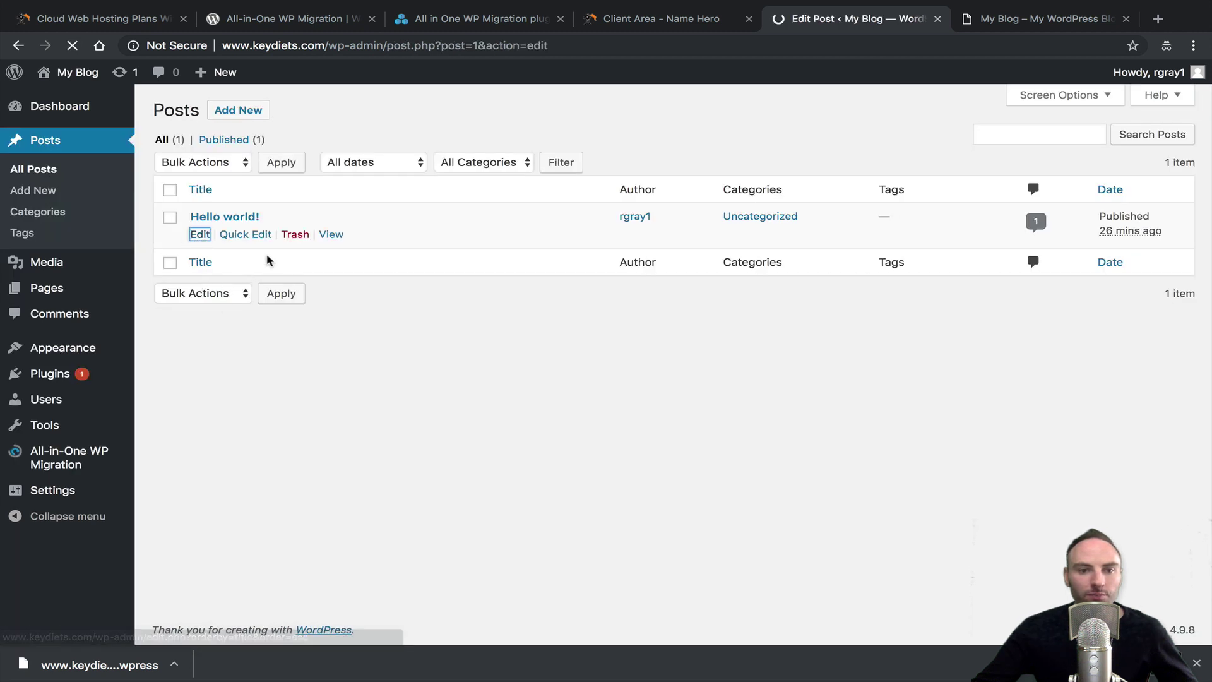
Shorten the post's title to "Hello" and update the post
left_click(390, 134)
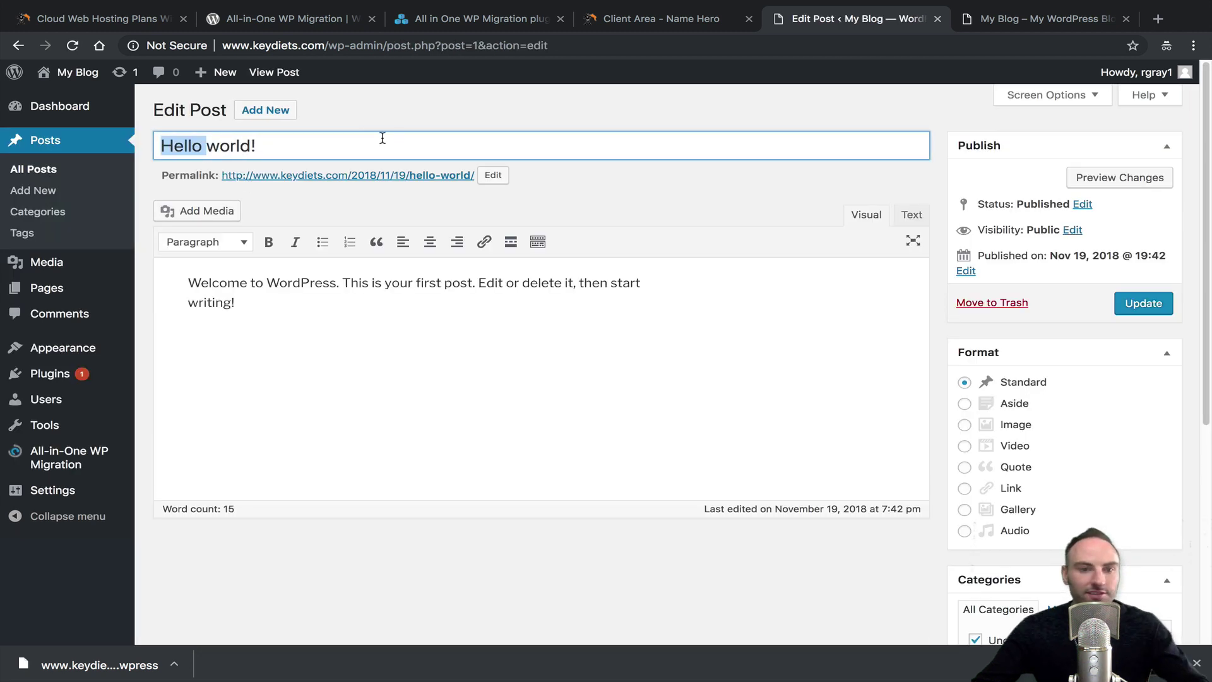
left_click_drag(207, 147, 340, 144)
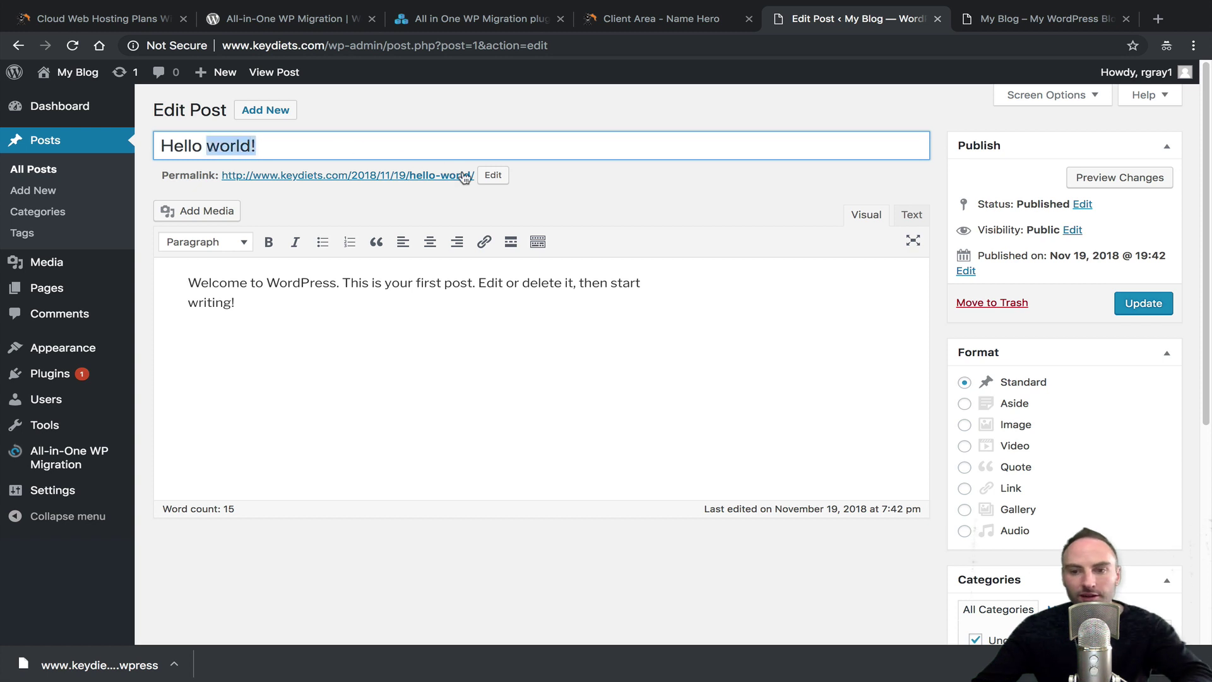
key("BackSpace")
left_click(1160, 295)
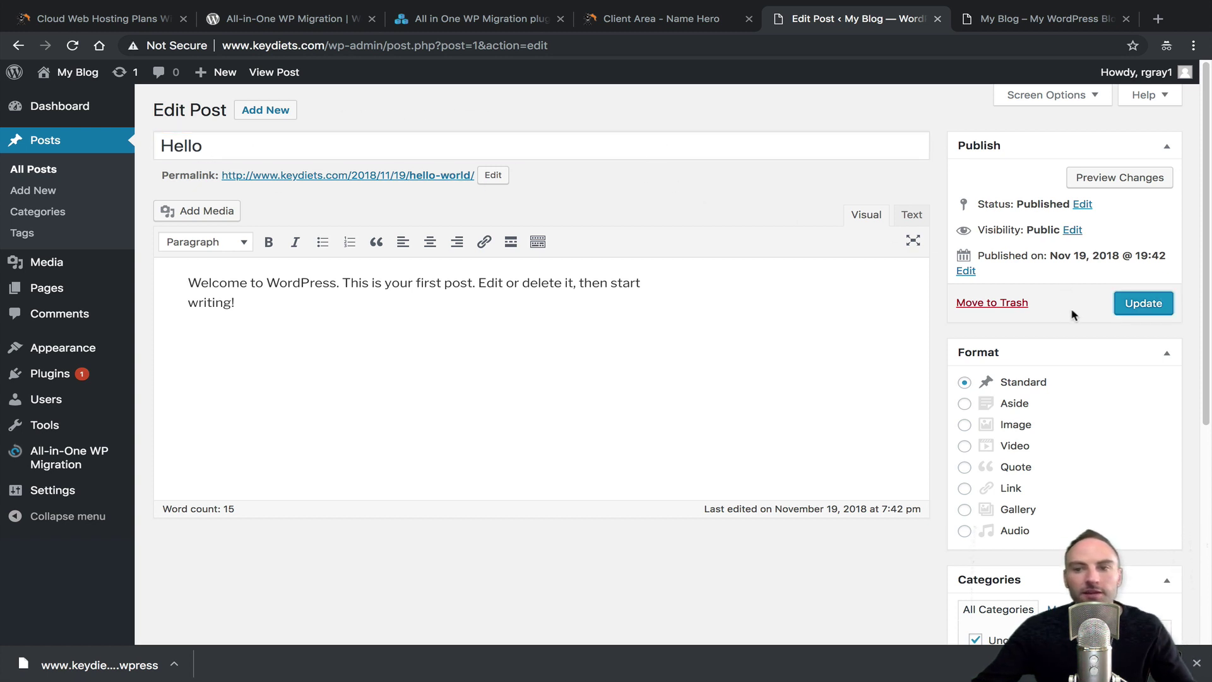
left_click(1144, 303)
Reload the blog's front page and check the title of the published post
left_click(950, 24)
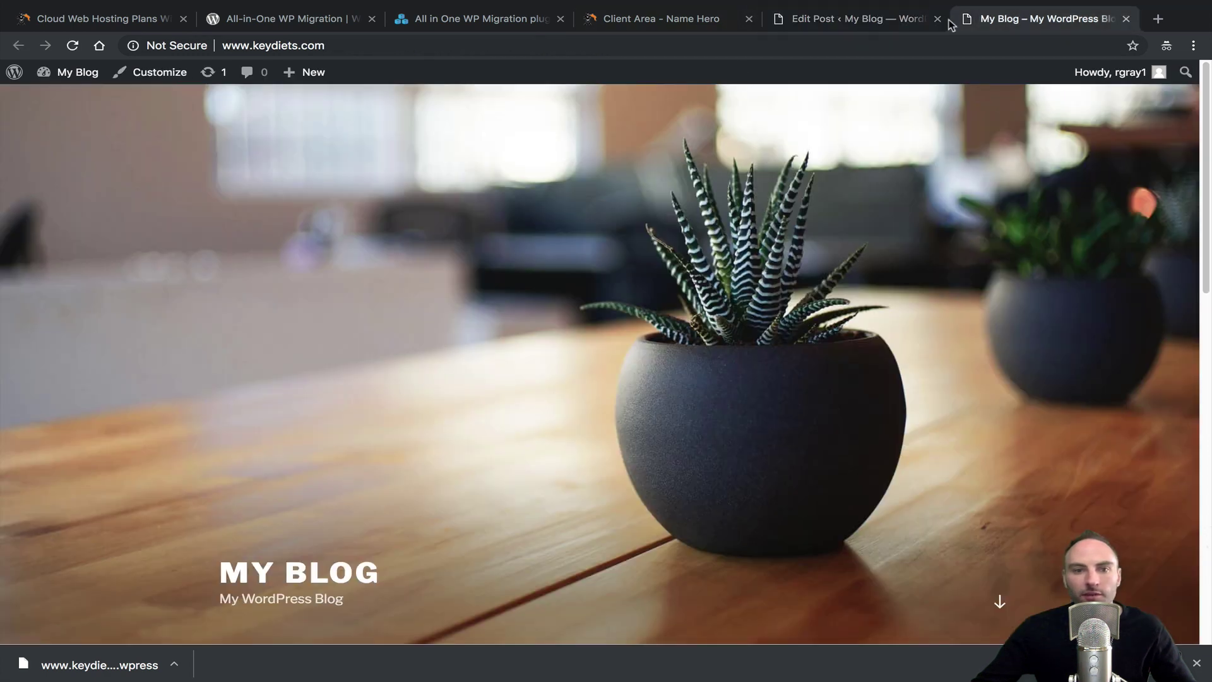
left_click(74, 51)
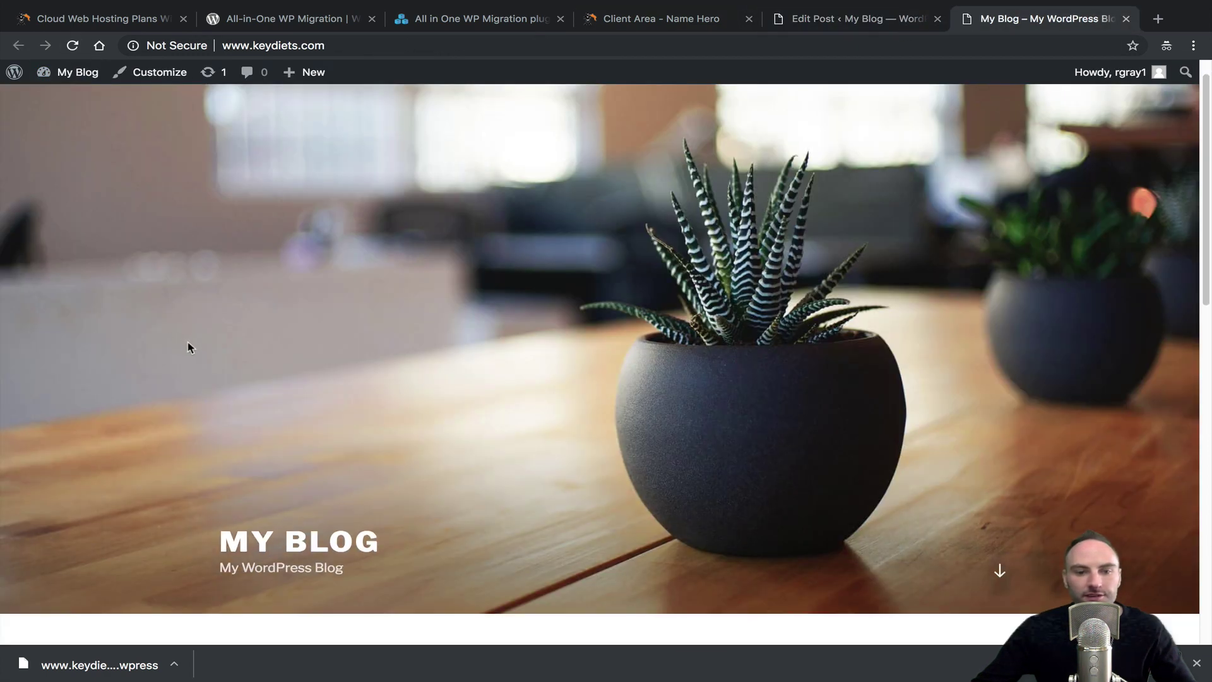
scroll(186, 347, "down", 5)
Return to the WordPress admin, open All-in-One WP Migration's import page and expand its list of import sources
left_click(849, 23)
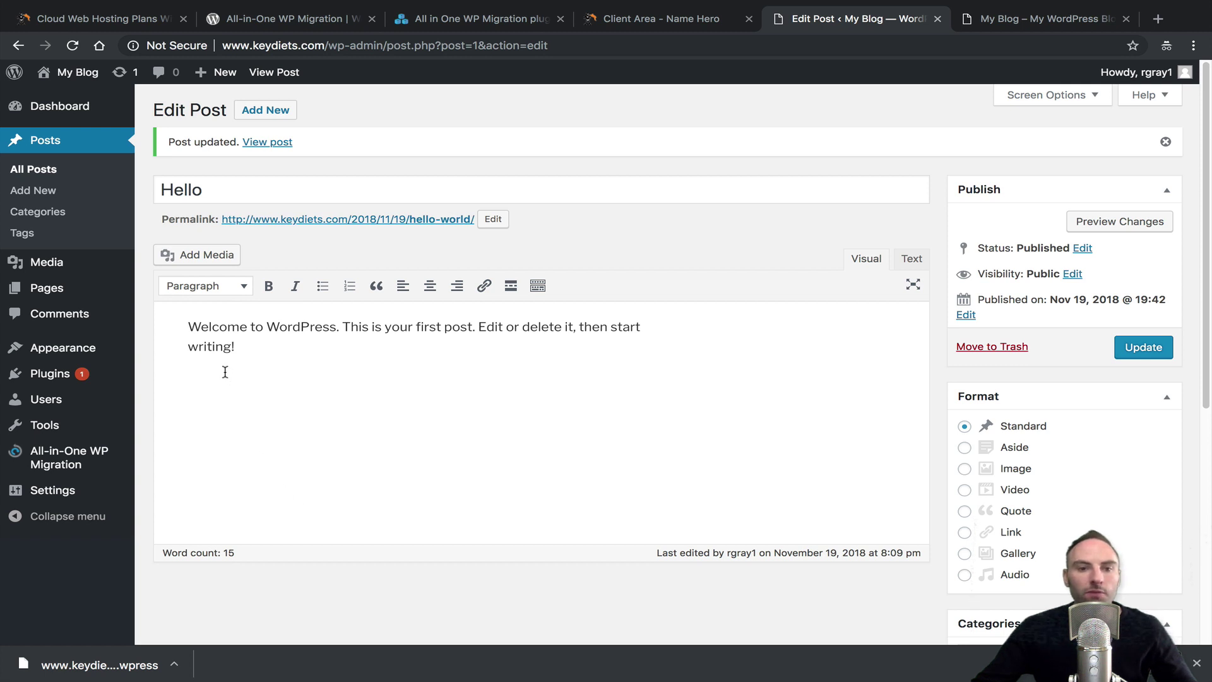
left_click_drag(262, 350, 170, 327)
left_click(274, 341)
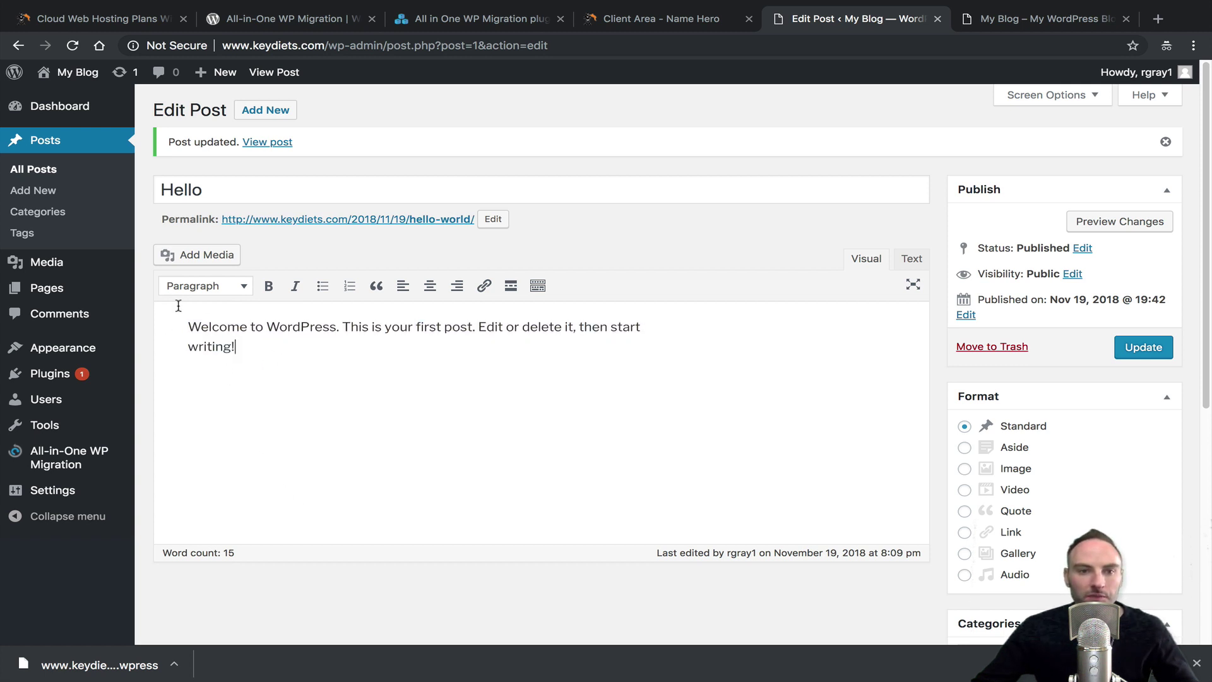
left_click(67, 454)
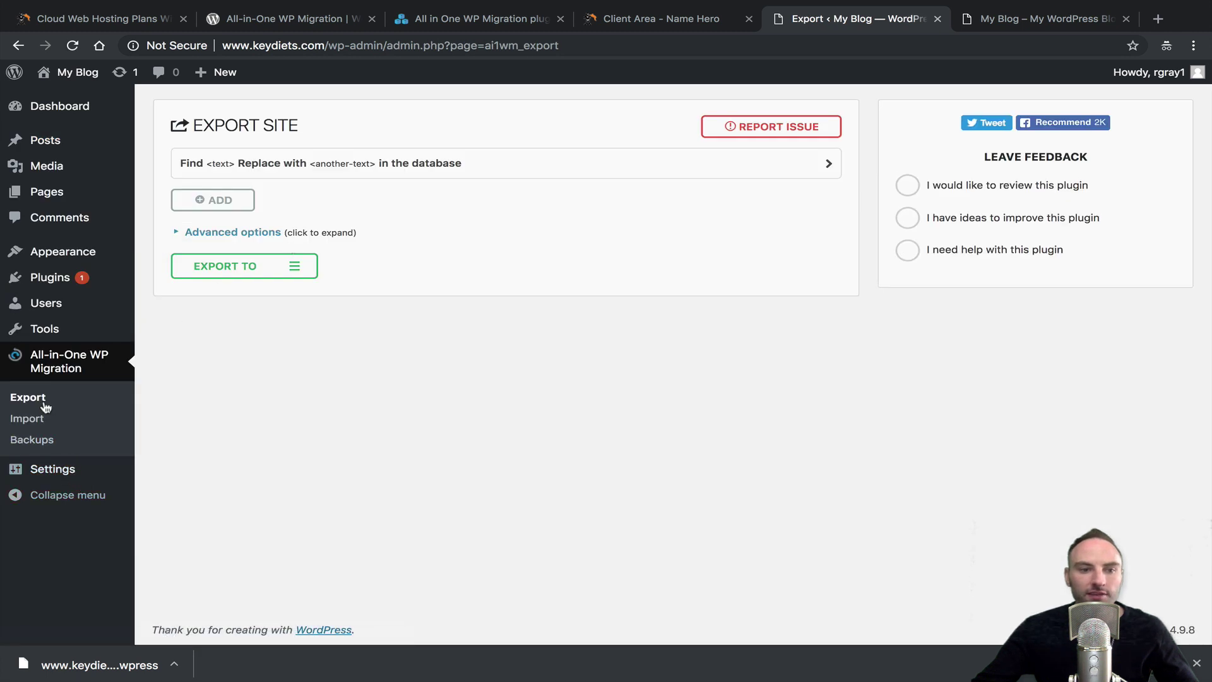
left_click(28, 418)
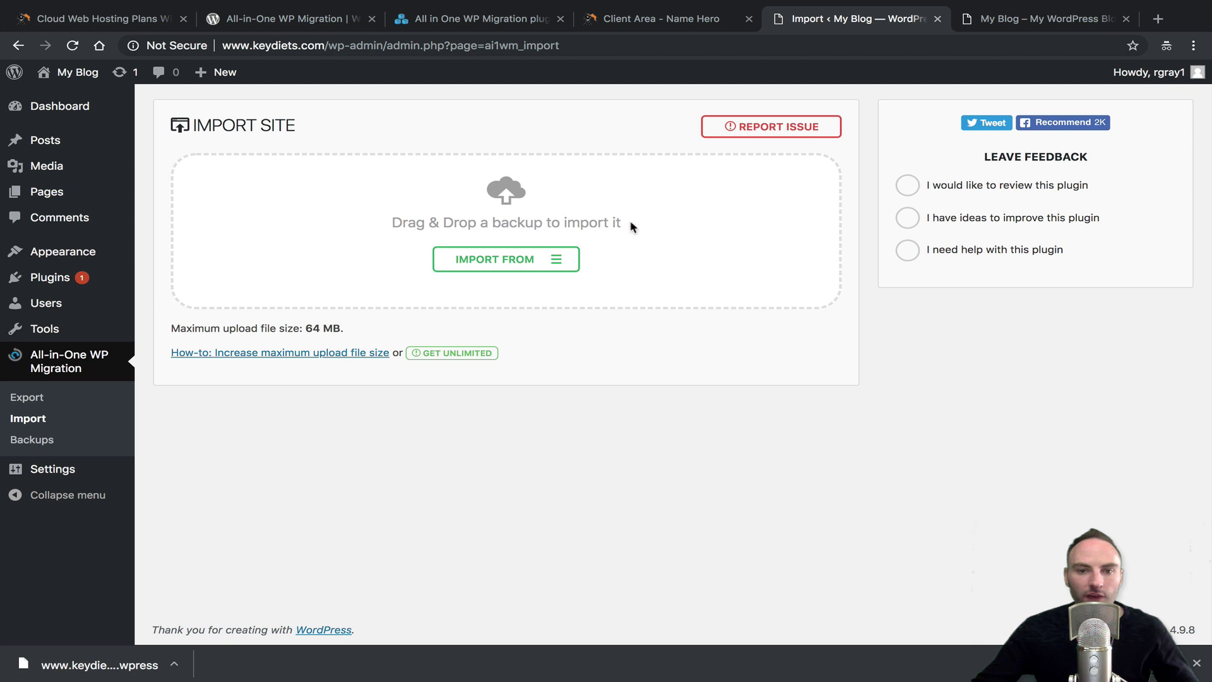
left_click(523, 267)
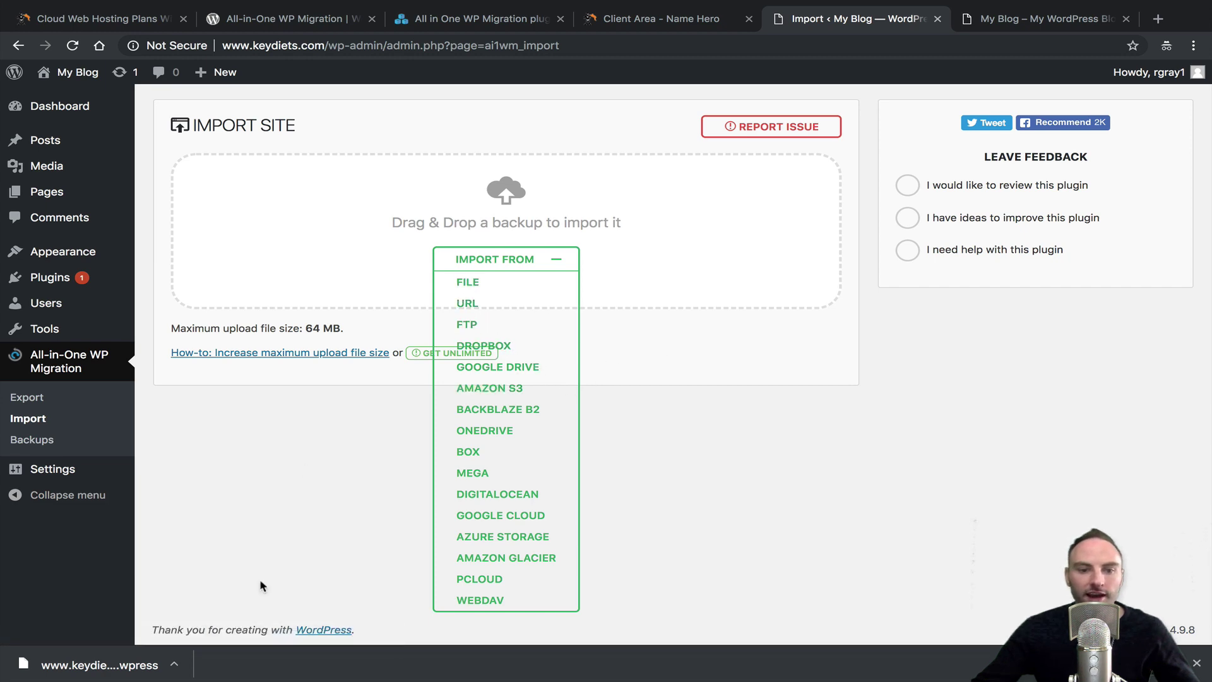
Show the downloaded .wpress backup in Finder and try to move it over to the full-screen browser window
left_click(180, 666)
left_click(211, 645)
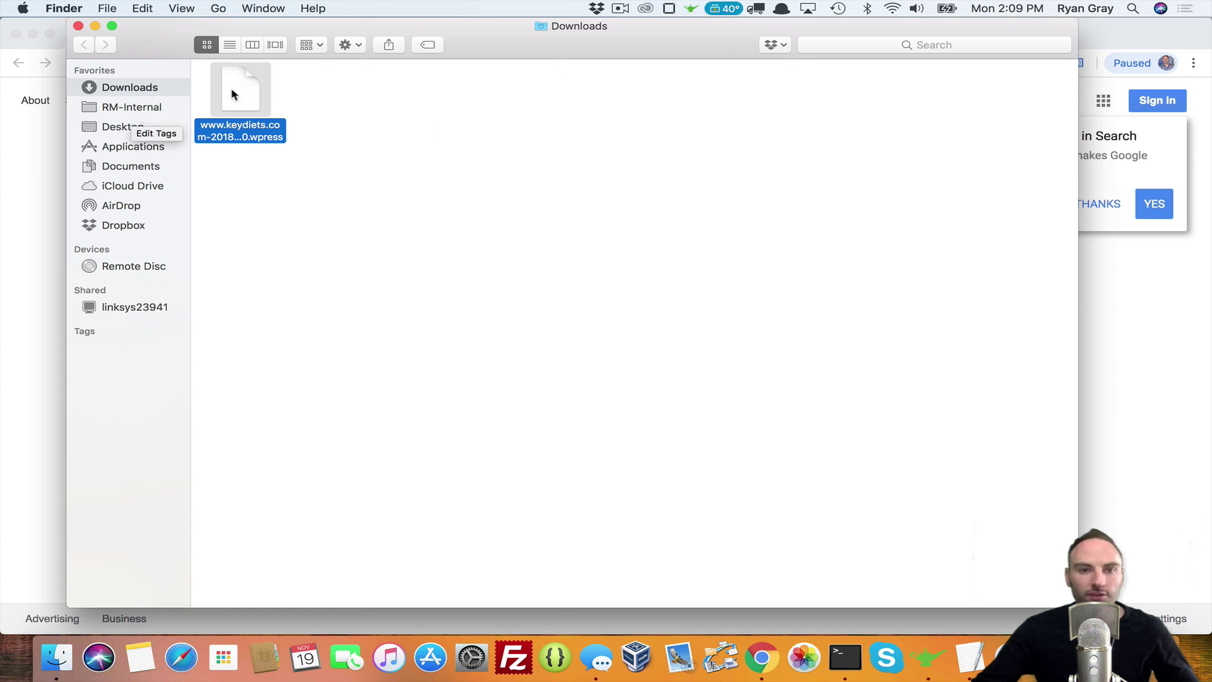
left_click_drag(233, 94, 1211, 259)
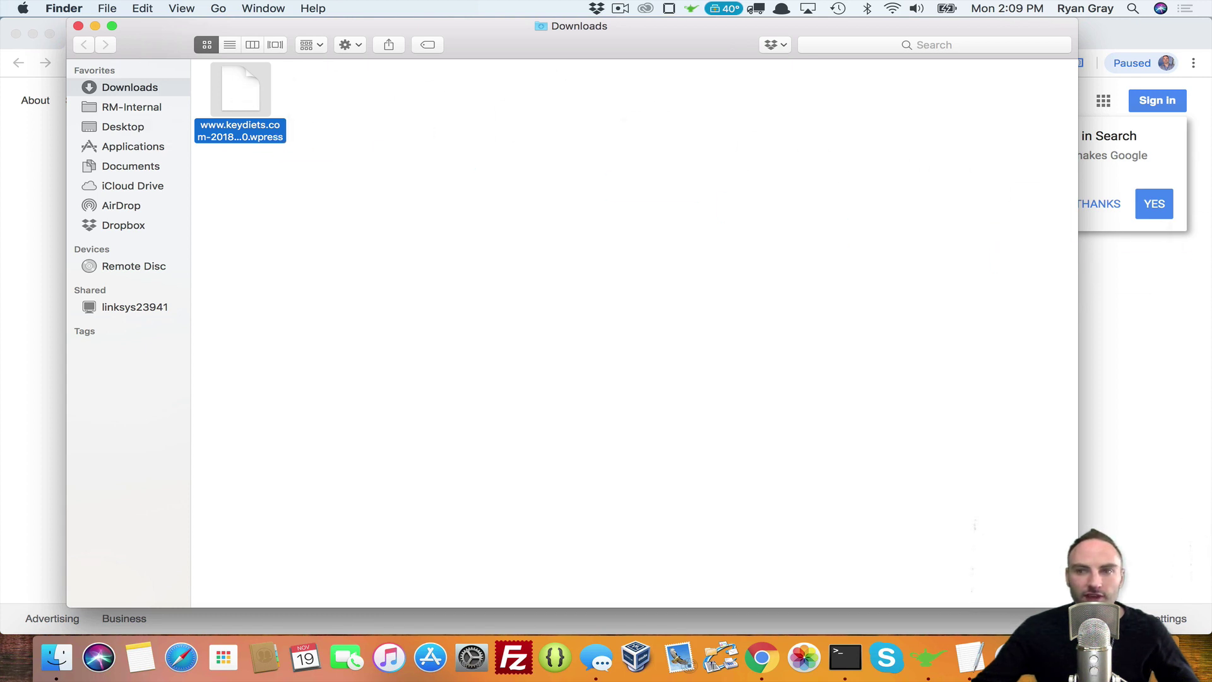
left_click_drag(506, 44, 517, 44)
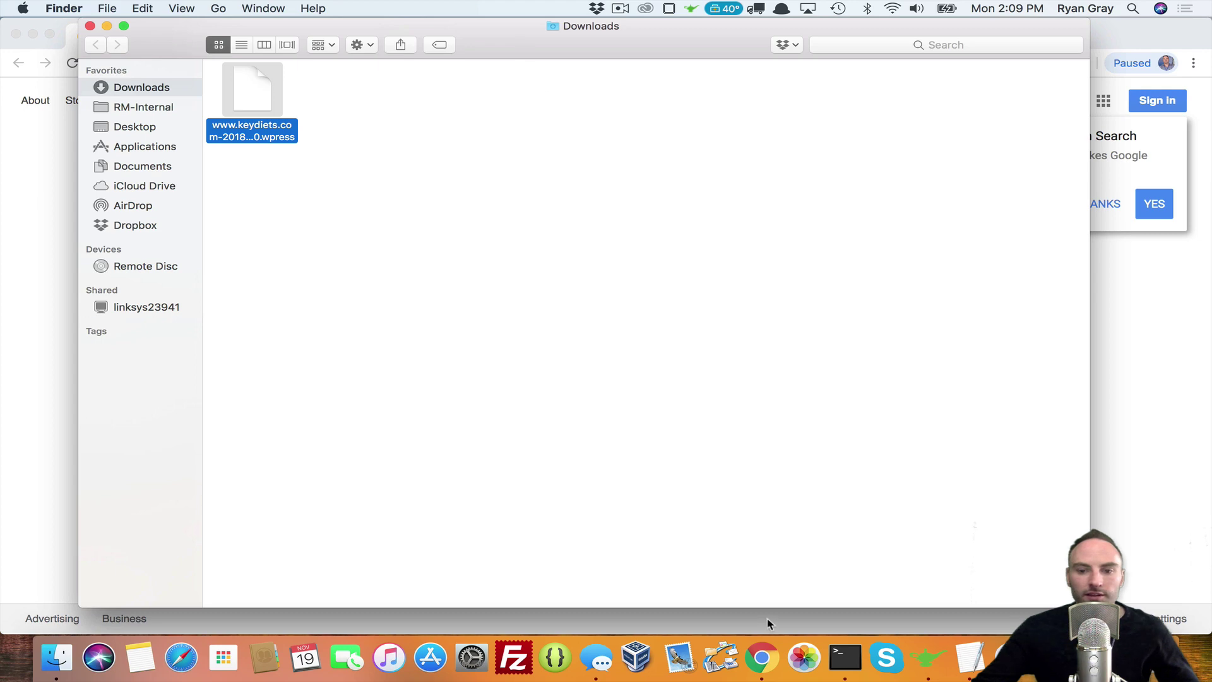
Switch back to Chrome, take the window with the import page out of full screen and narrow it
left_click(763, 660)
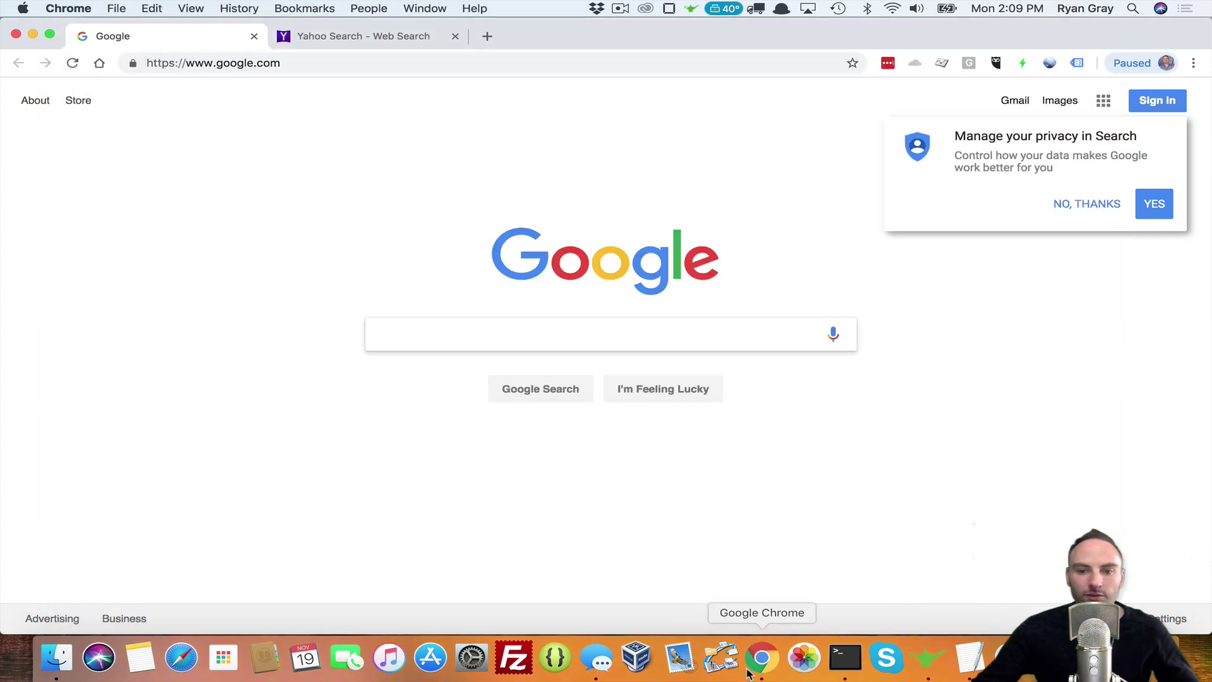
left_click(762, 657)
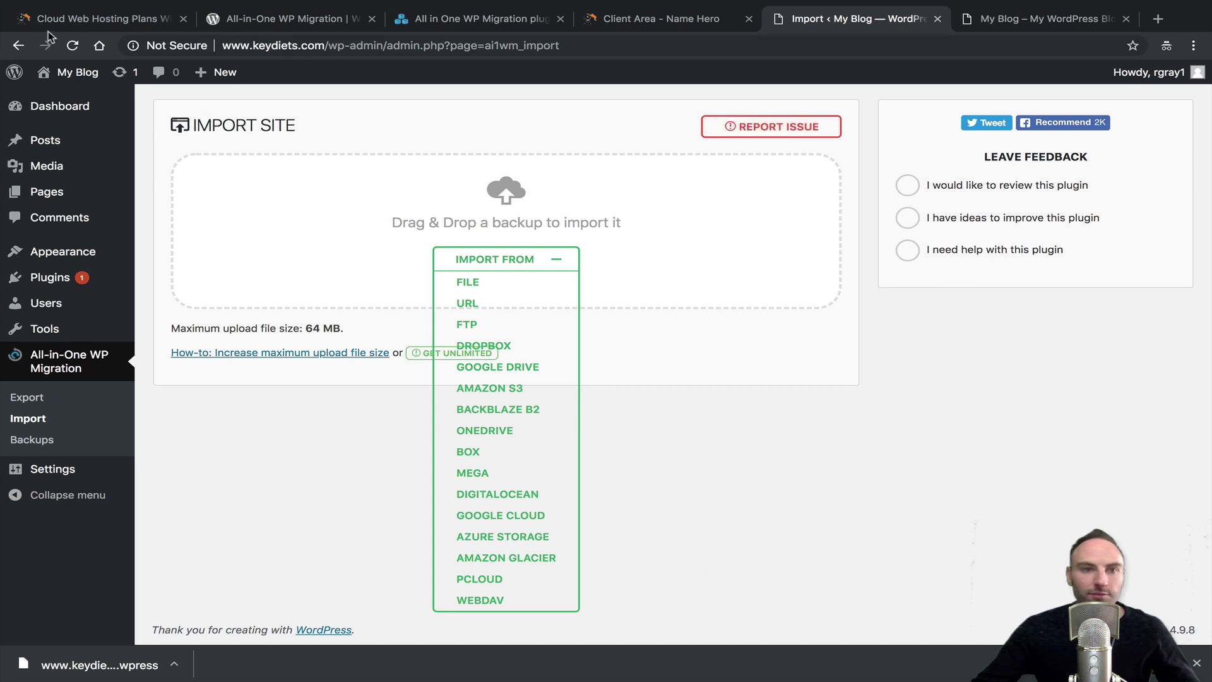
left_click(44, 17)
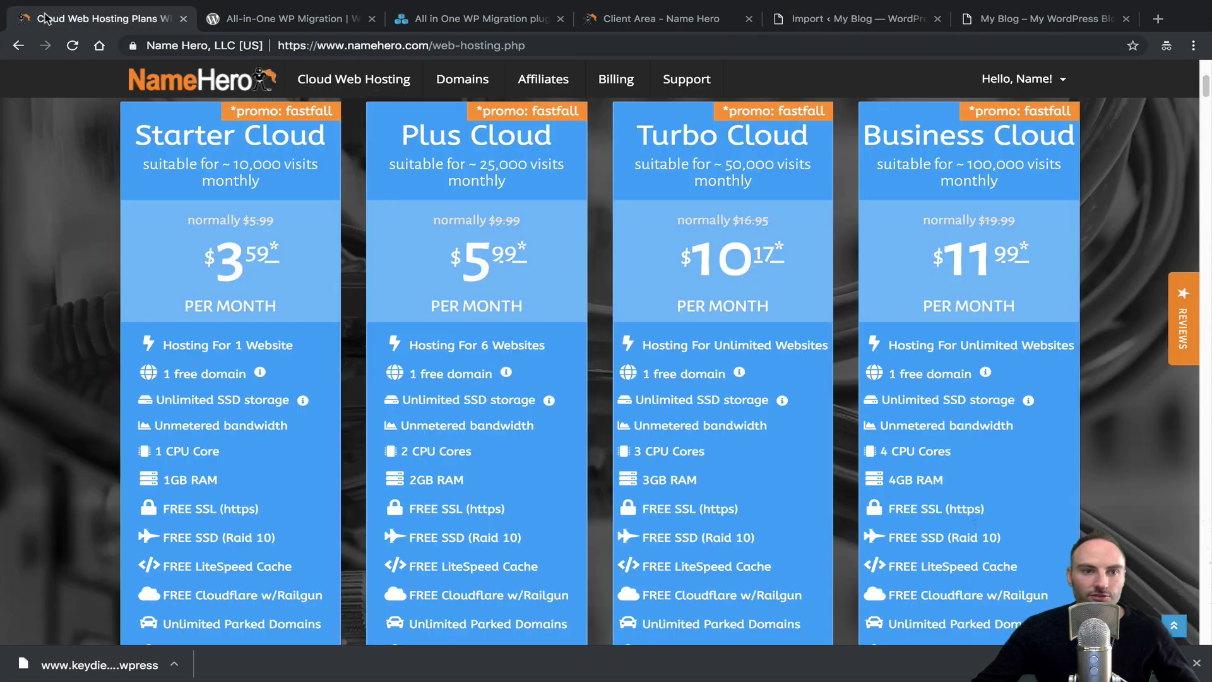
mouse_move(593, 6)
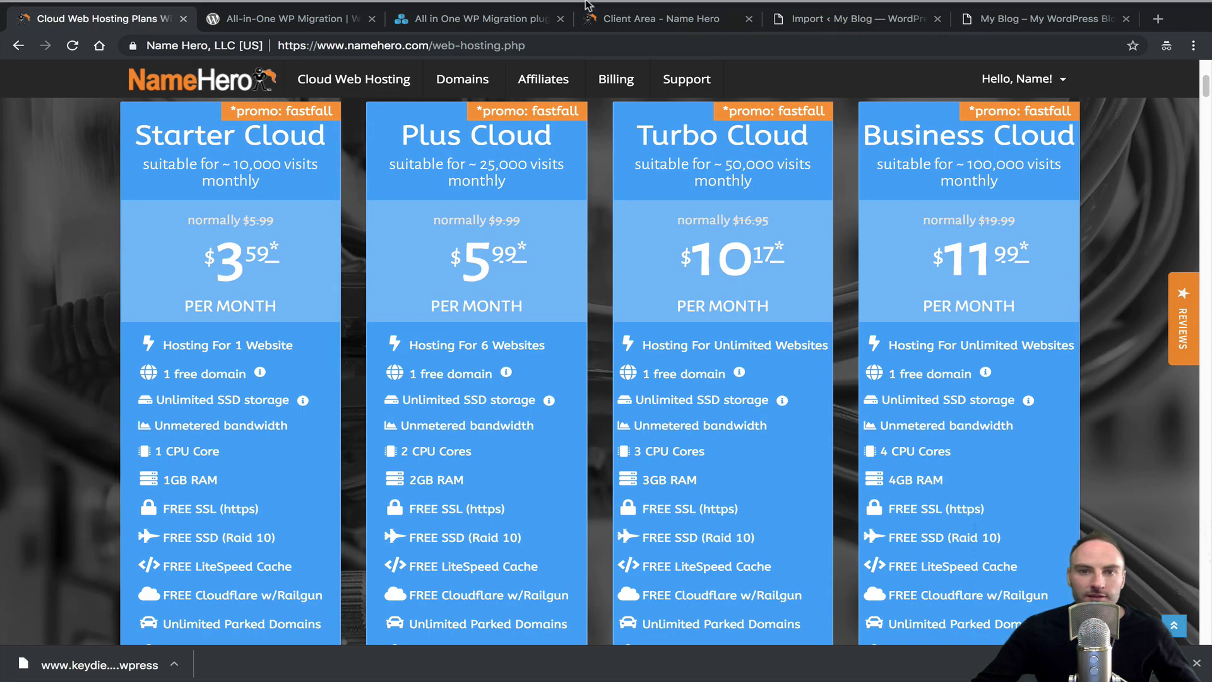
left_click(49, 25)
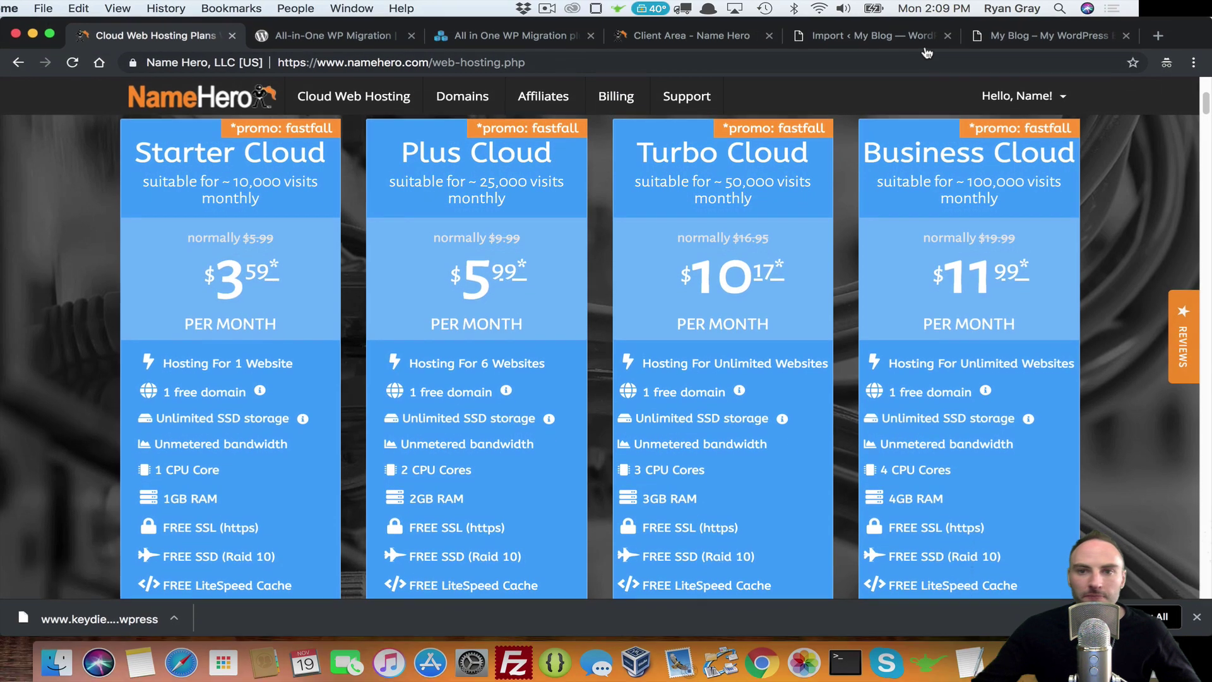
left_click(871, 36)
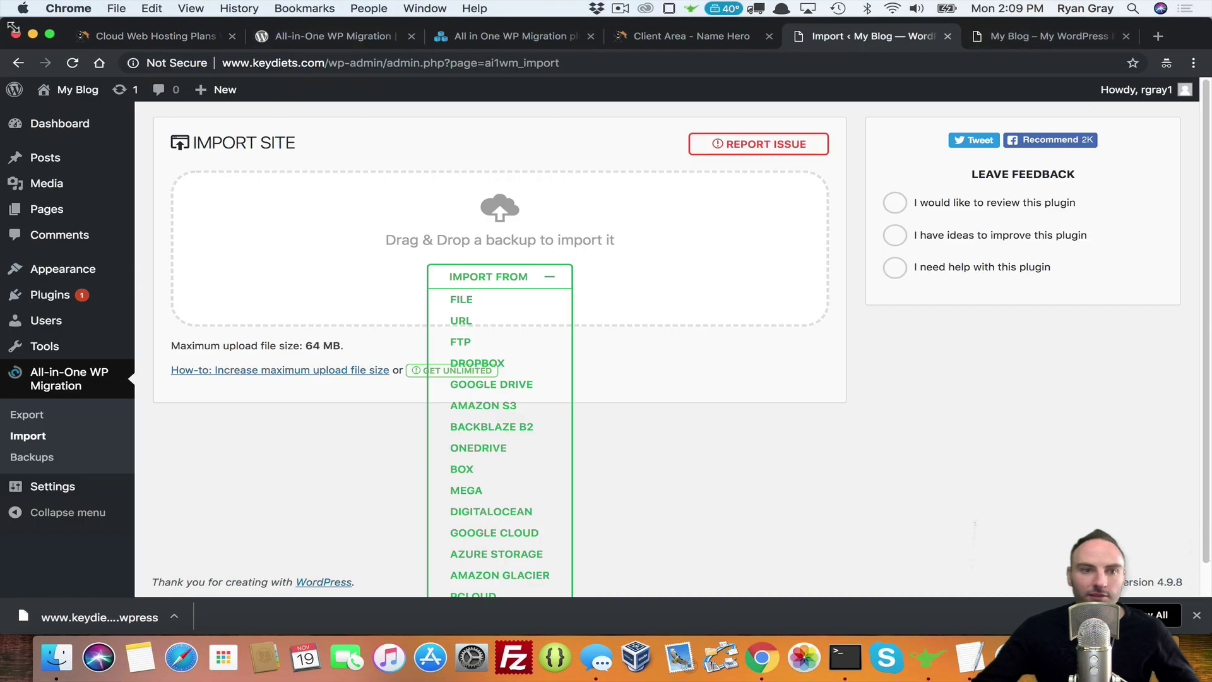
left_click_drag(12, 28, 221, 28)
left_click(80, 247)
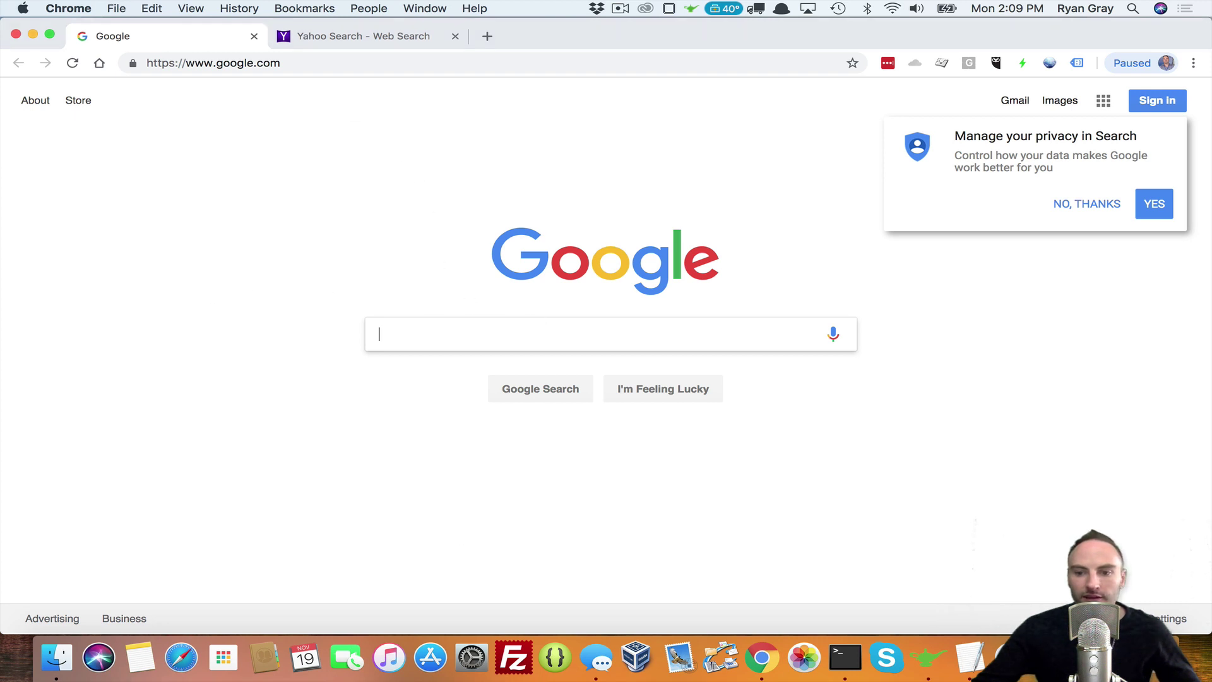
left_click(904, 600)
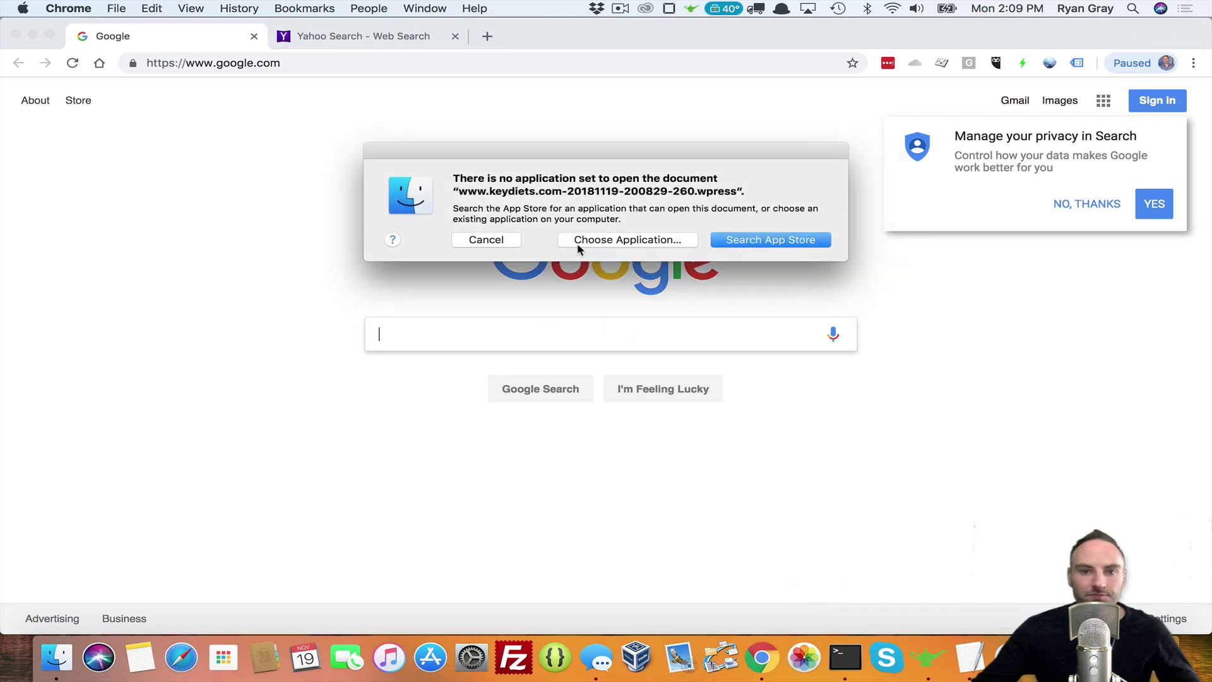
left_click(486, 240)
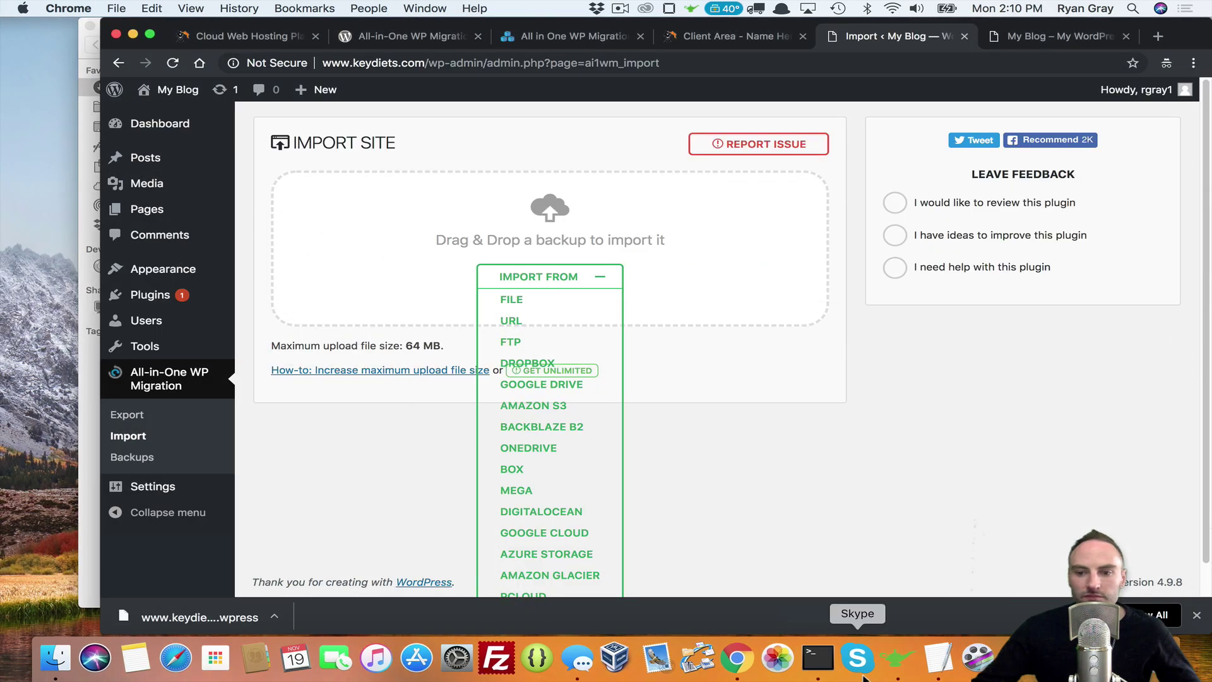
Minimize the spare Google window, shrink Finder's Downloads window and drop the .wpress backup into the import page's upload area
left_click(1020, 658)
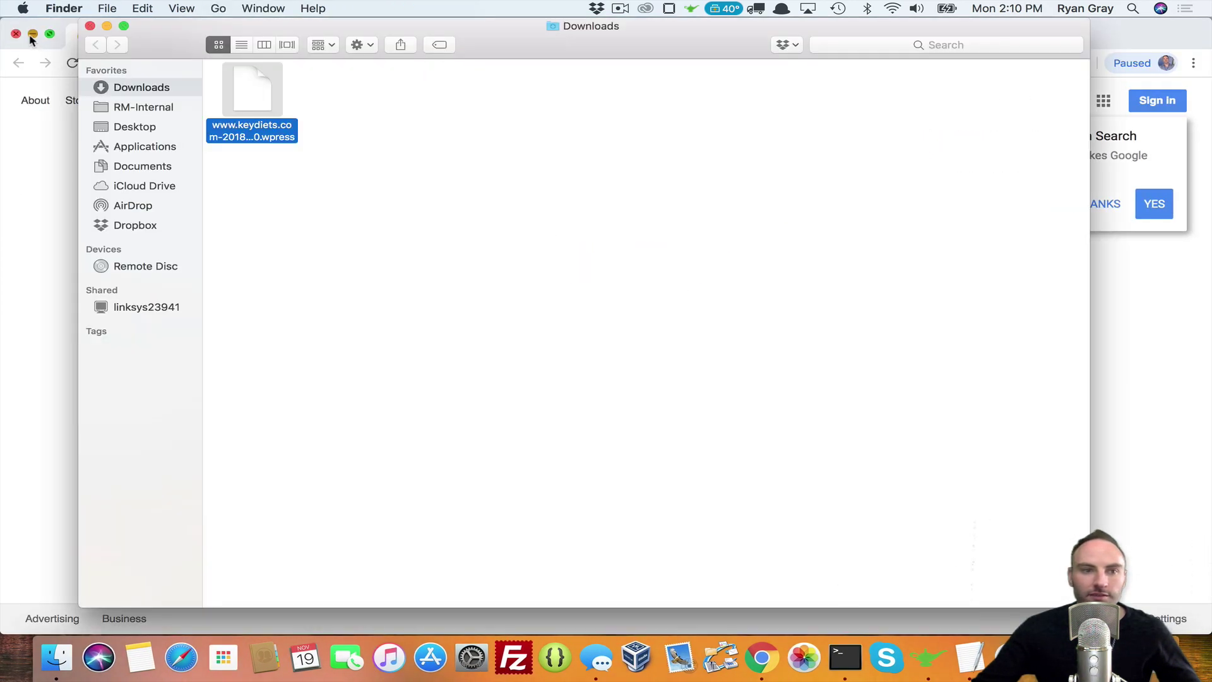
left_click(31, 34)
left_click_drag(360, 33, 295, 32)
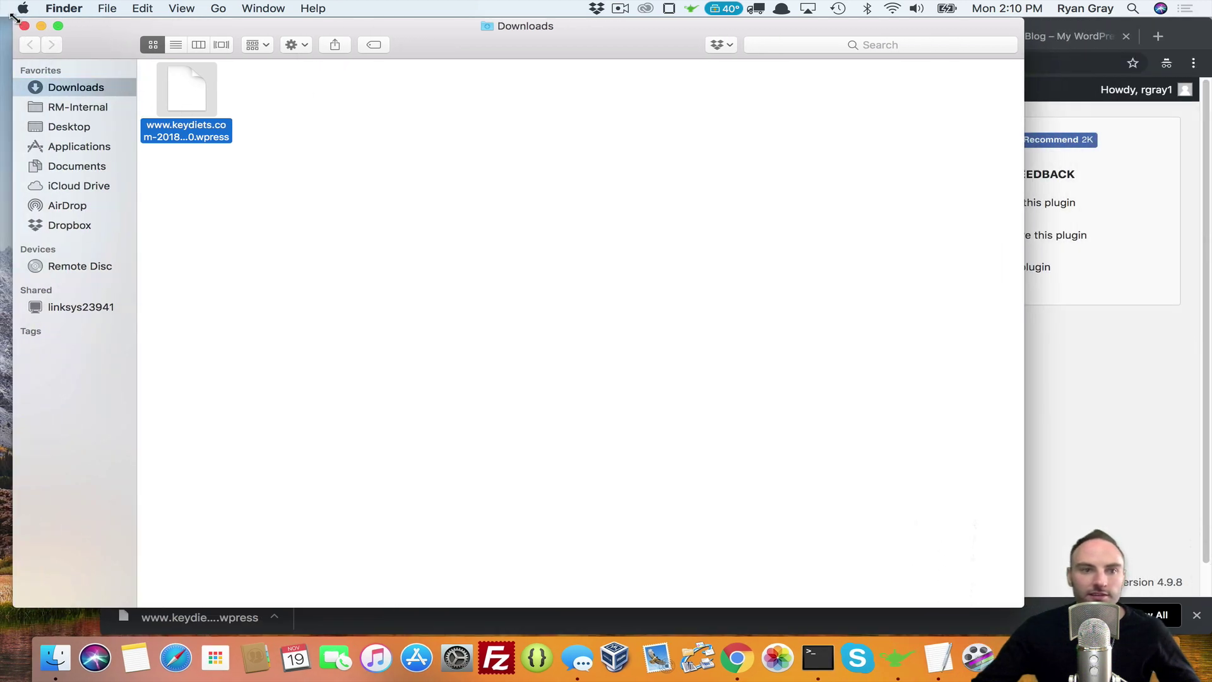
left_click_drag(12, 17, 407, 290)
left_click_drag(577, 362, 475, 196)
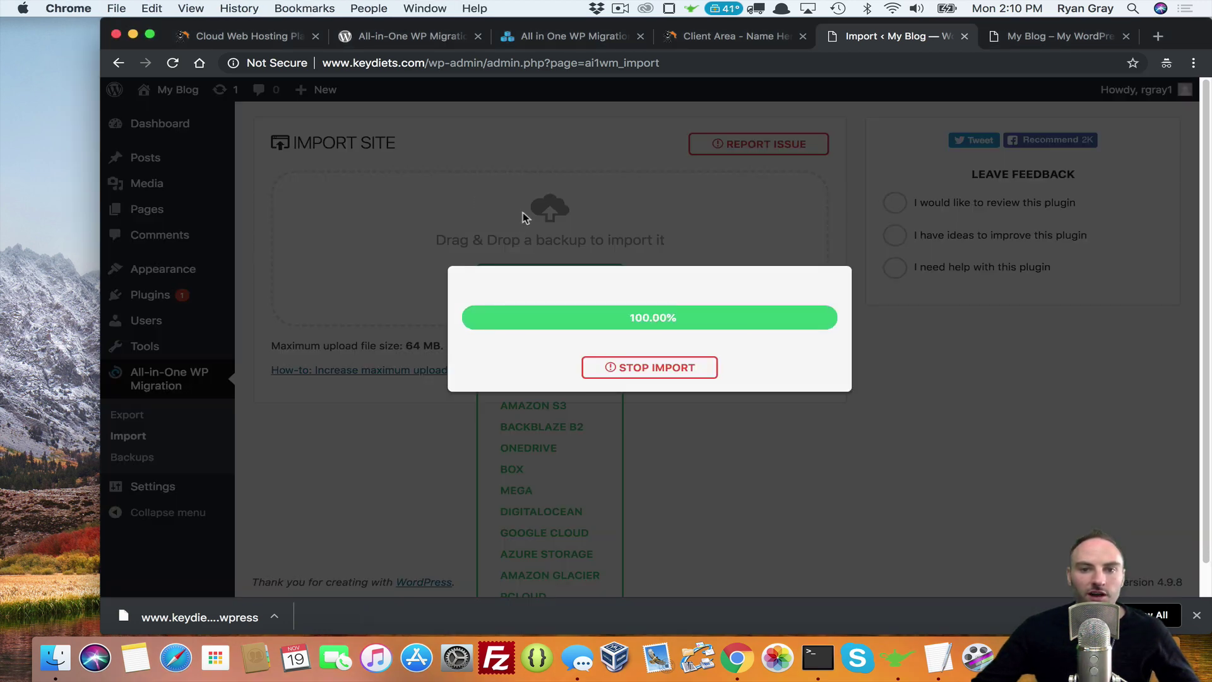
Return the browser to full screen, read the overwrite warning and proceed with the import
left_click(149, 35)
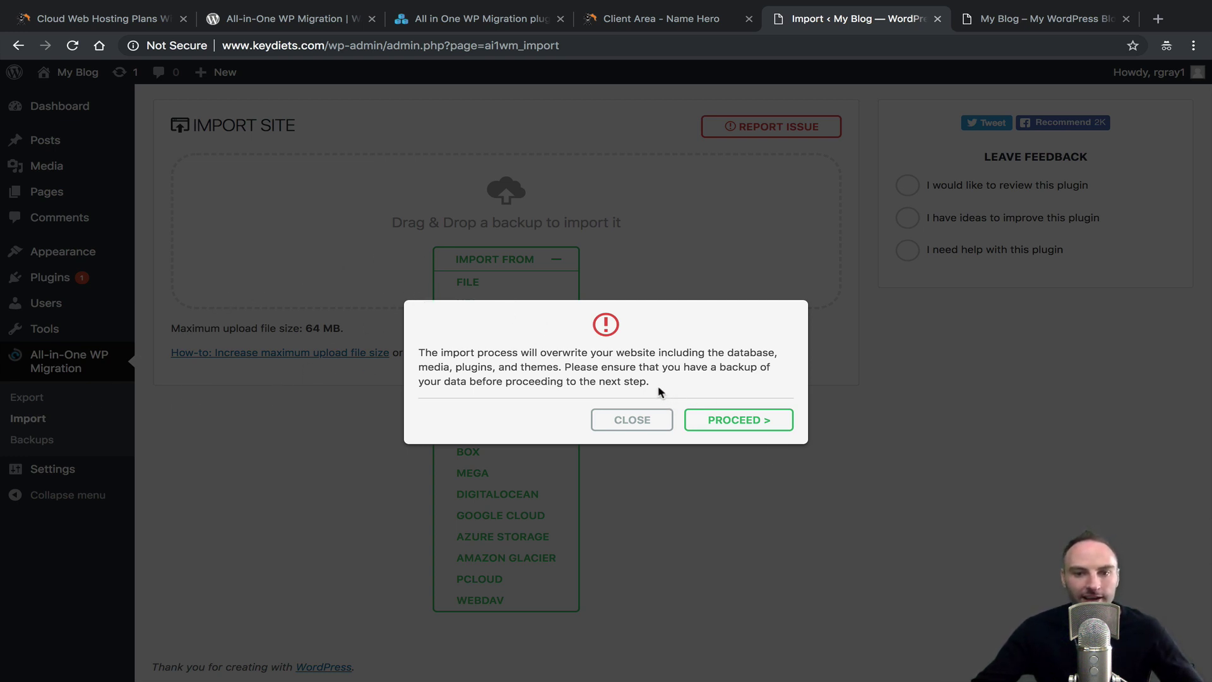
left_click_drag(656, 386, 432, 351)
left_click(433, 348)
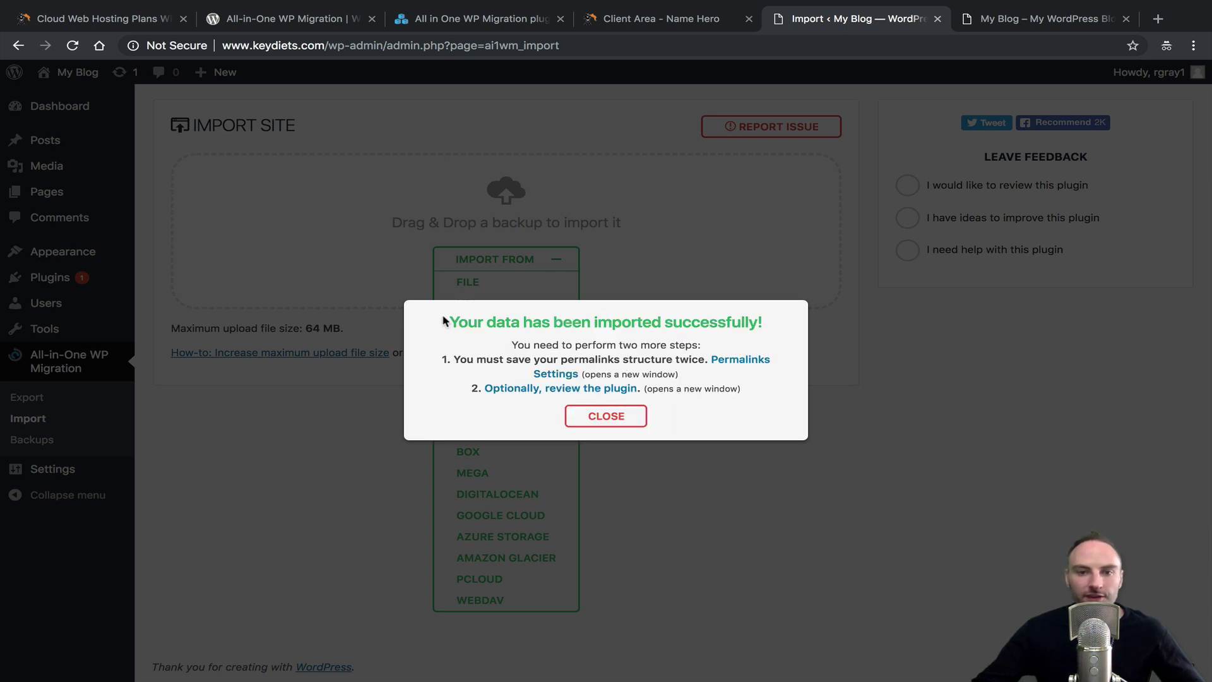
Read the follow-up instructions in the import dialog and open the linked Permalinks Settings
left_click_drag(443, 322, 771, 338)
left_click(757, 337)
left_click_drag(588, 340, 663, 361)
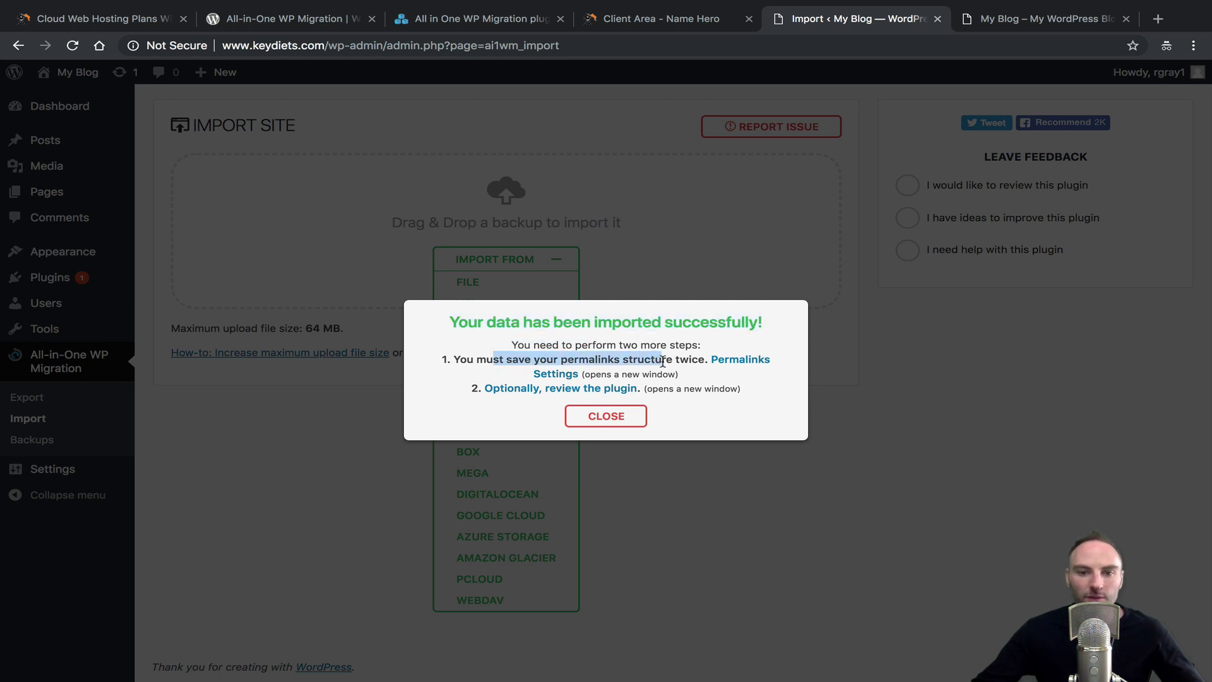
left_click(736, 365)
Save the permalink settings twice with the Day and name structure, then return to the import page
scroll(311, 306, "up", 3)
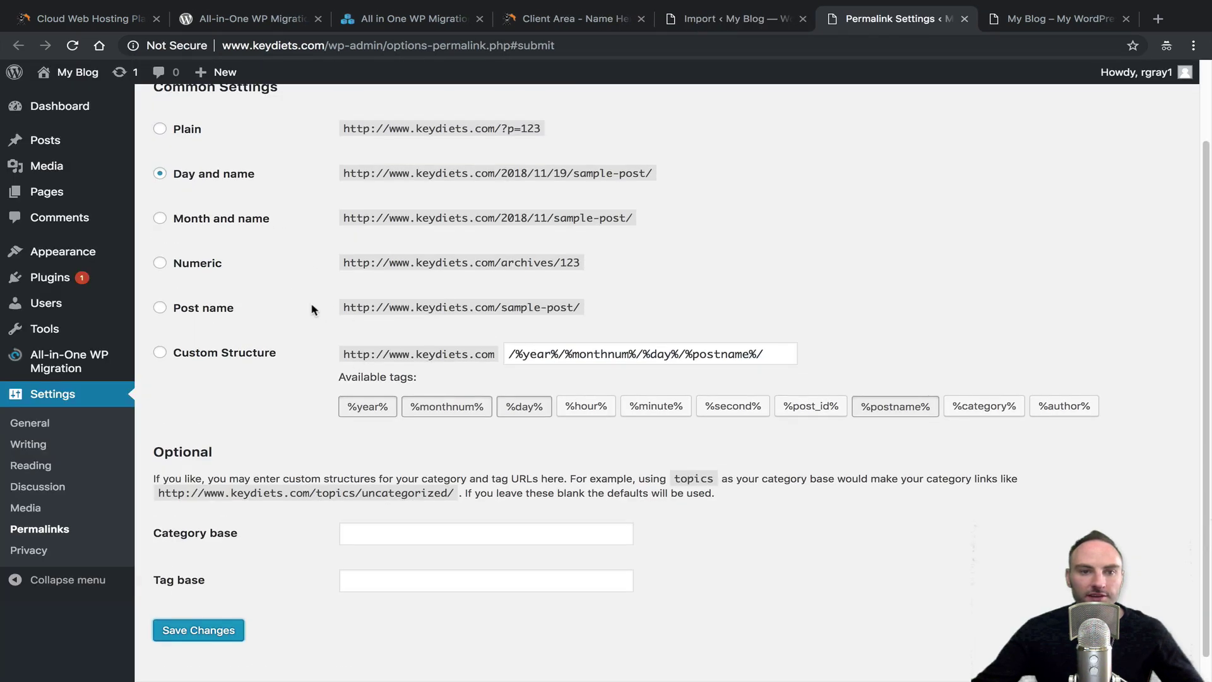
scroll(328, 505, "down", 3)
left_click(215, 609)
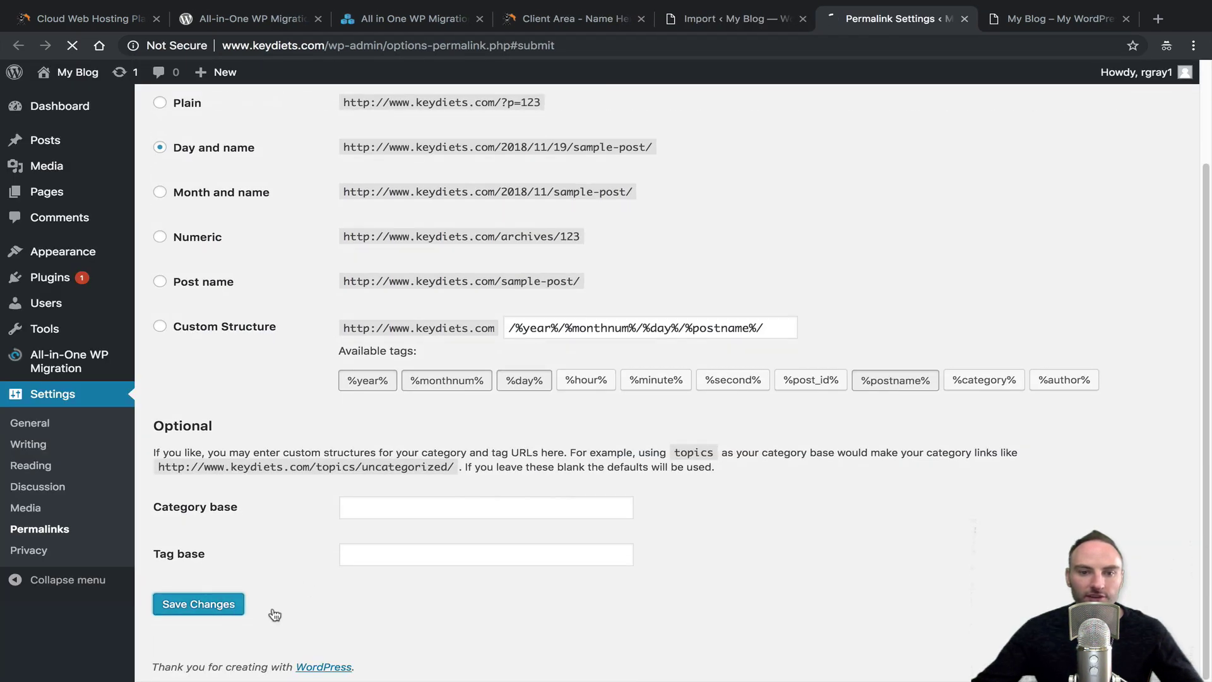
left_click(185, 610)
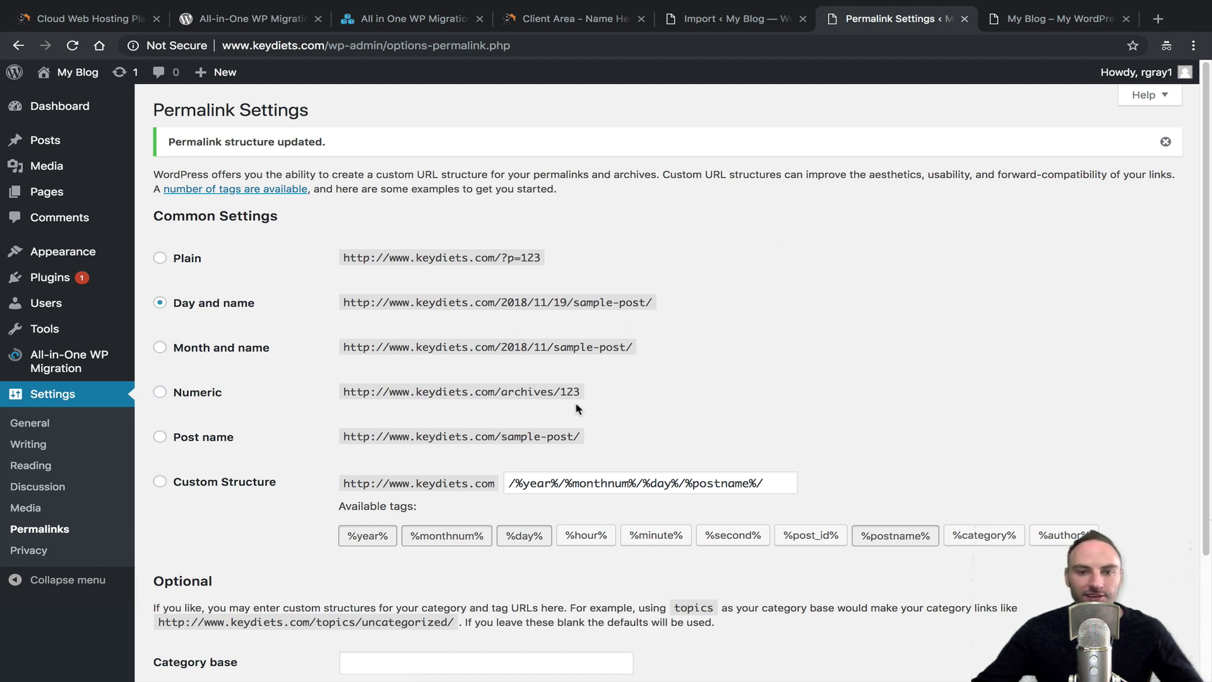
left_click(710, 19)
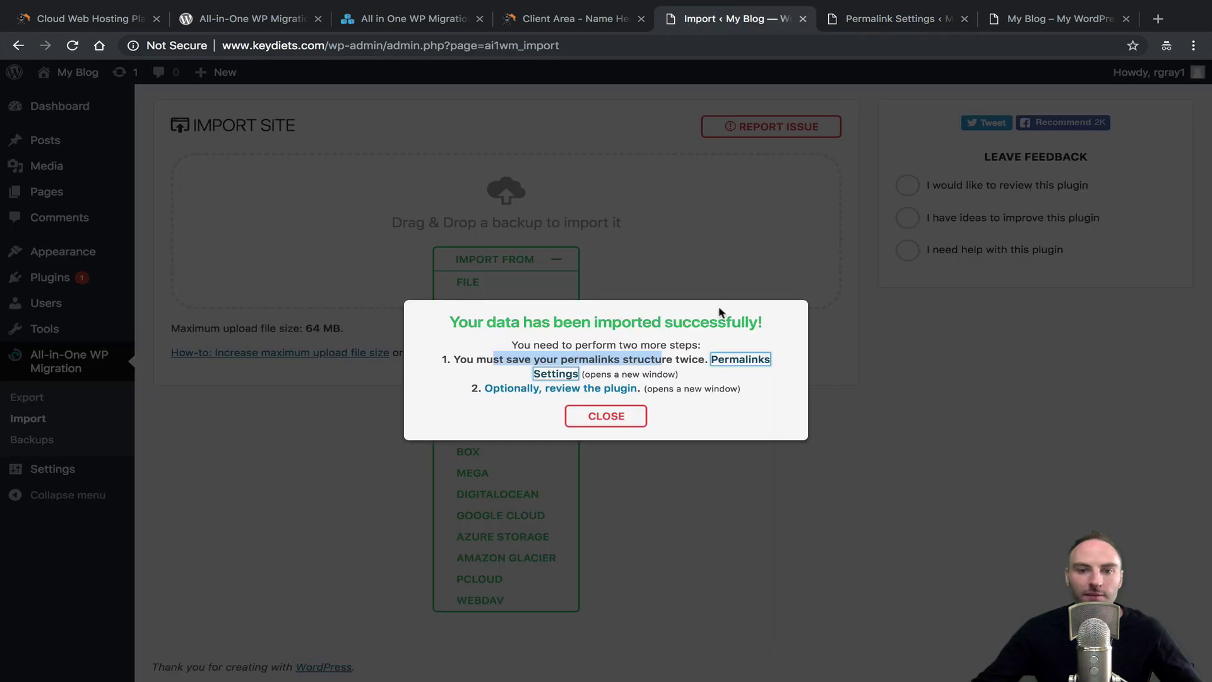
Open the optional plugin review page from the import dialog, then return to the import page and close the dialog
left_click(555, 388)
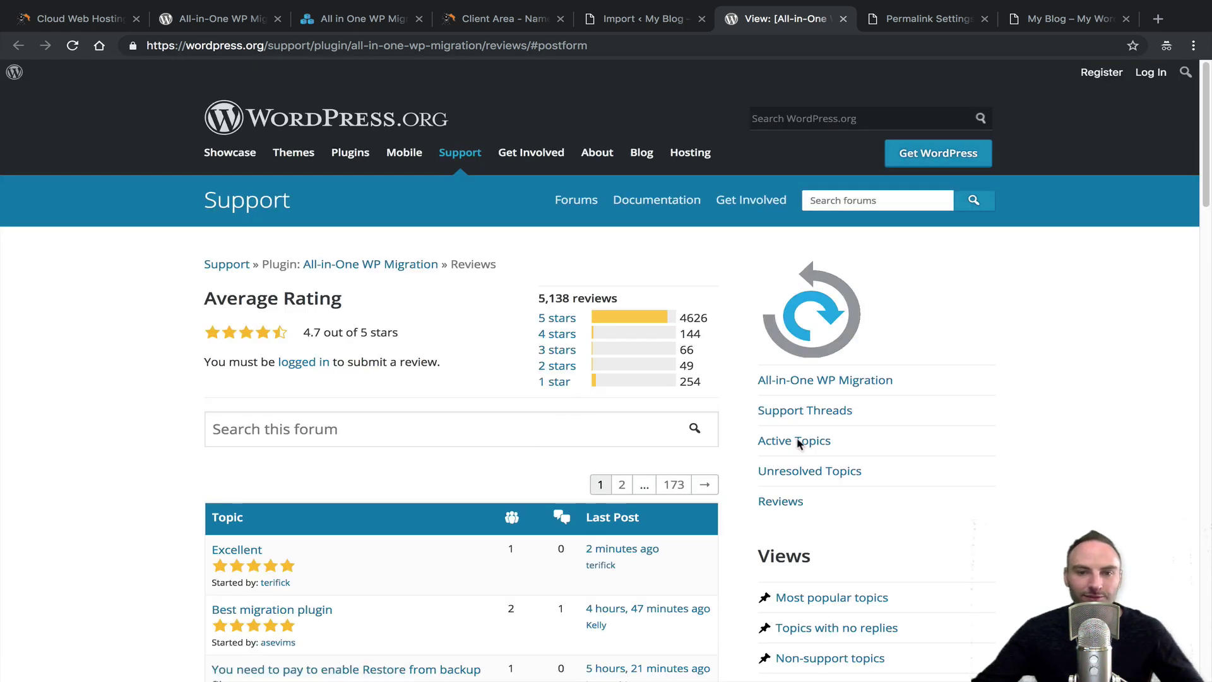
left_click(689, 19)
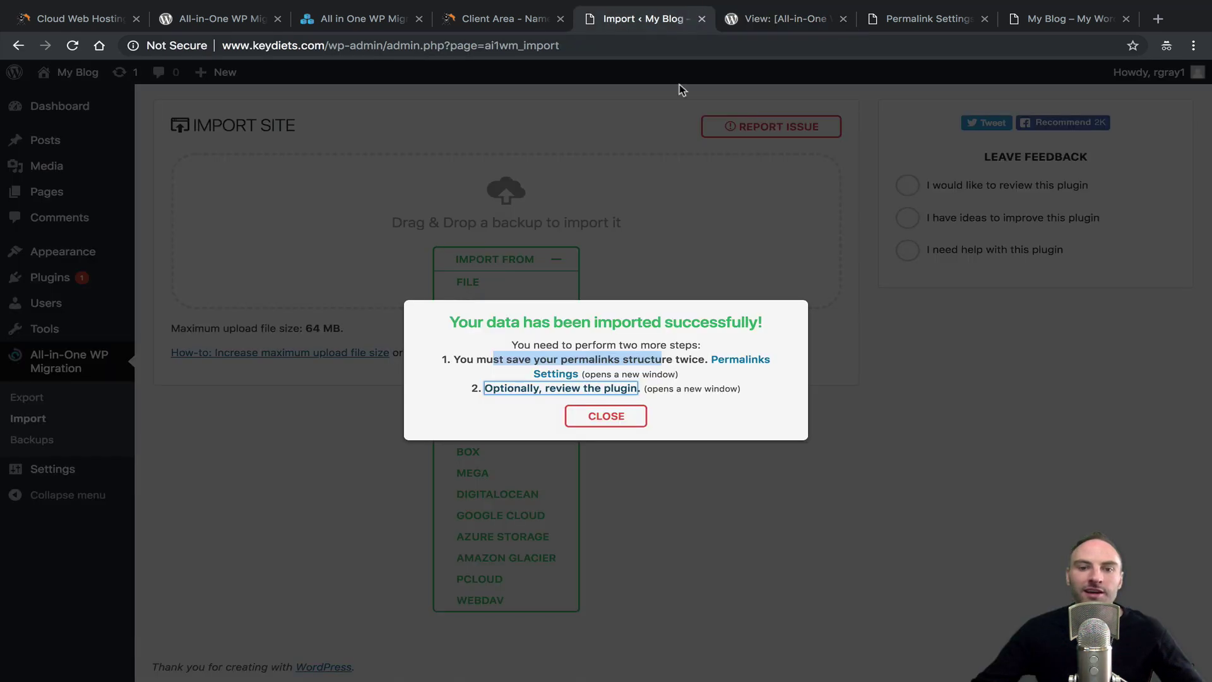
left_click(602, 418)
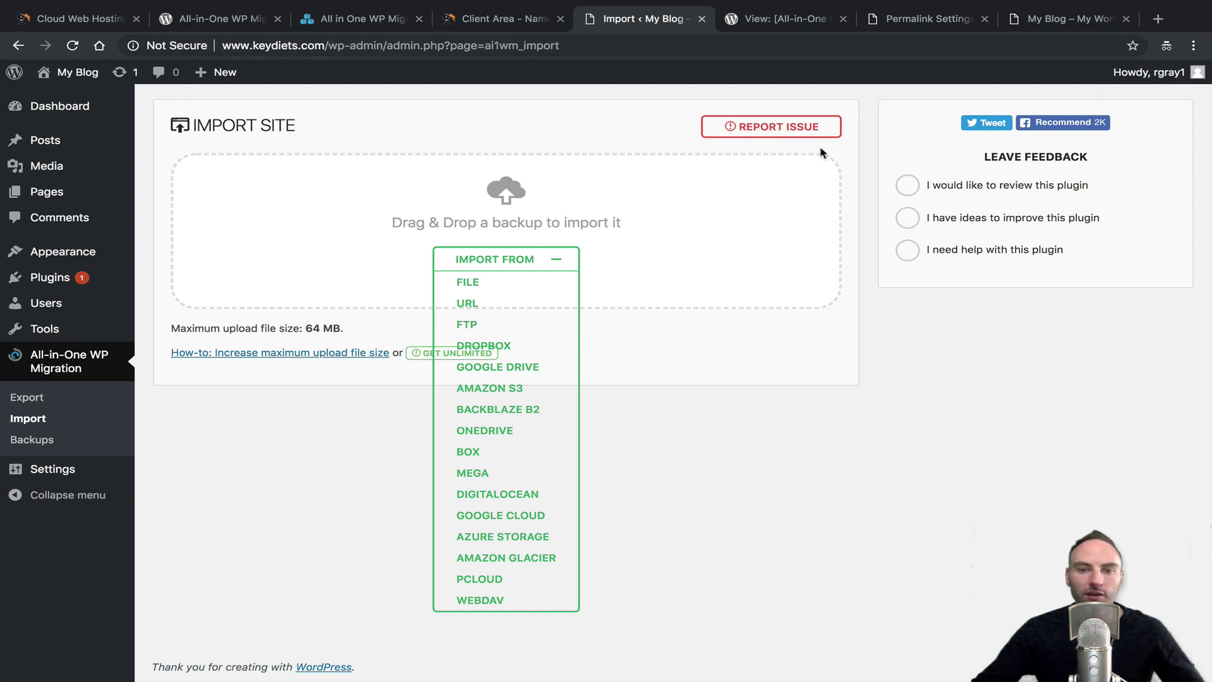
Reload the blog's front page, open the restored "Hello world!" post and check its title, content and comment
left_click(1036, 19)
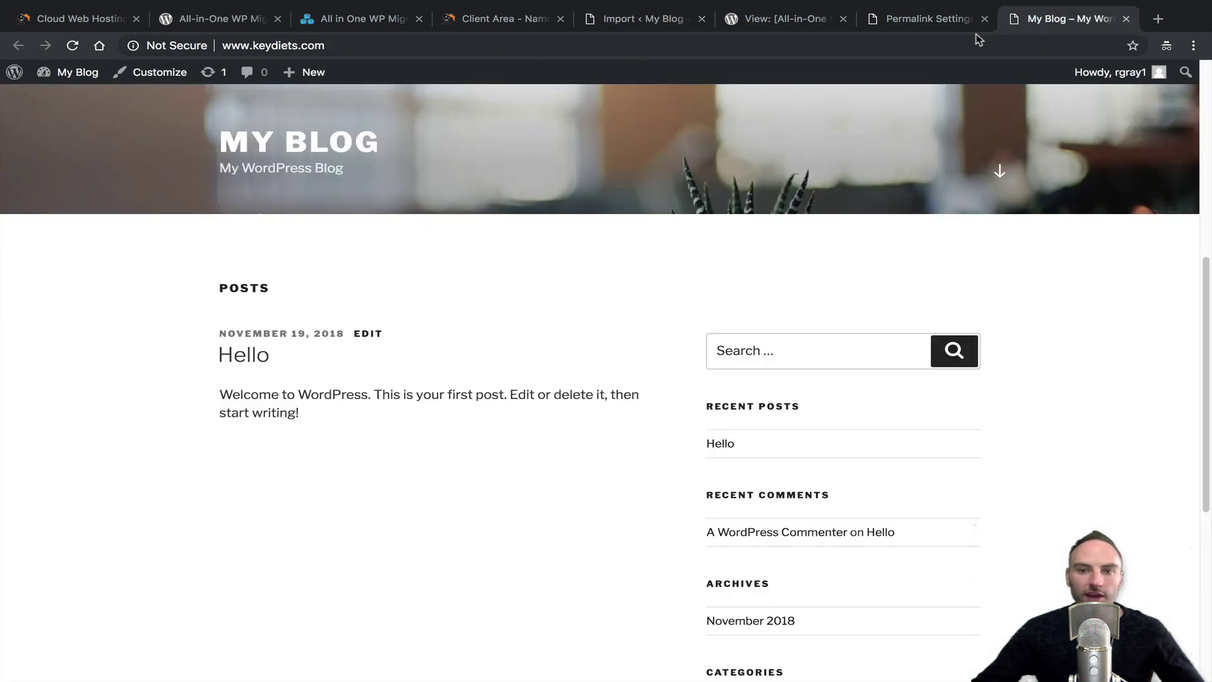
left_click(72, 45)
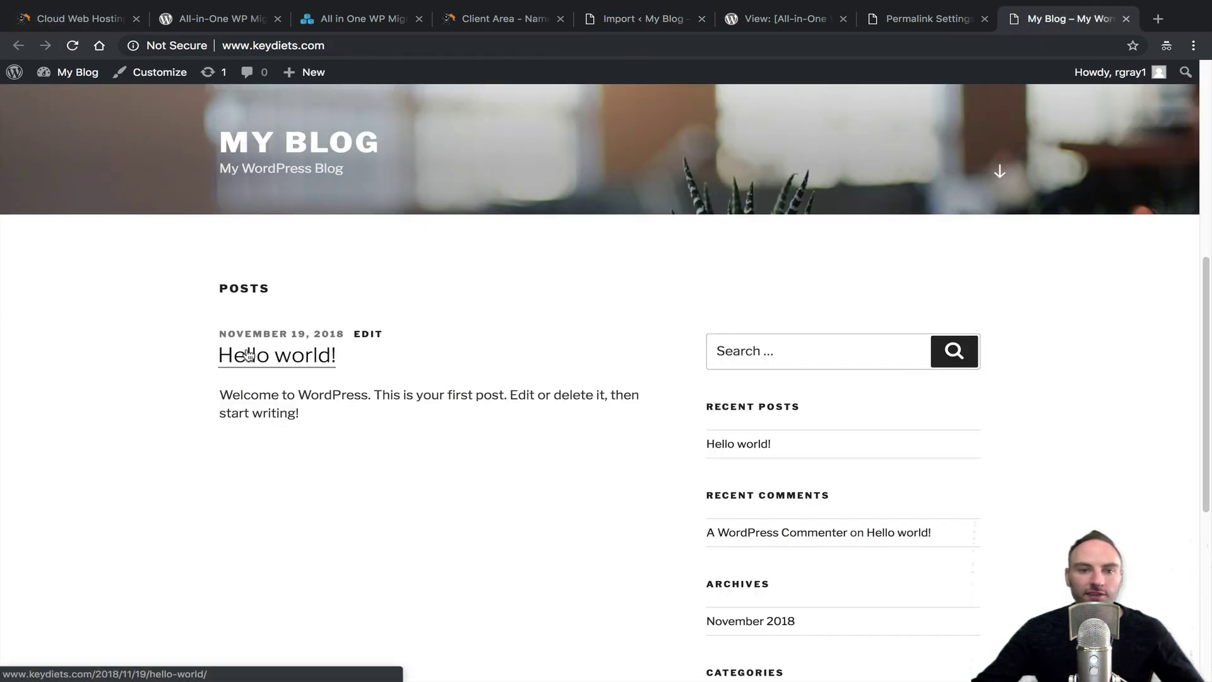
scroll(233, 189, "up", 6)
scroll(303, 435, "down", 5)
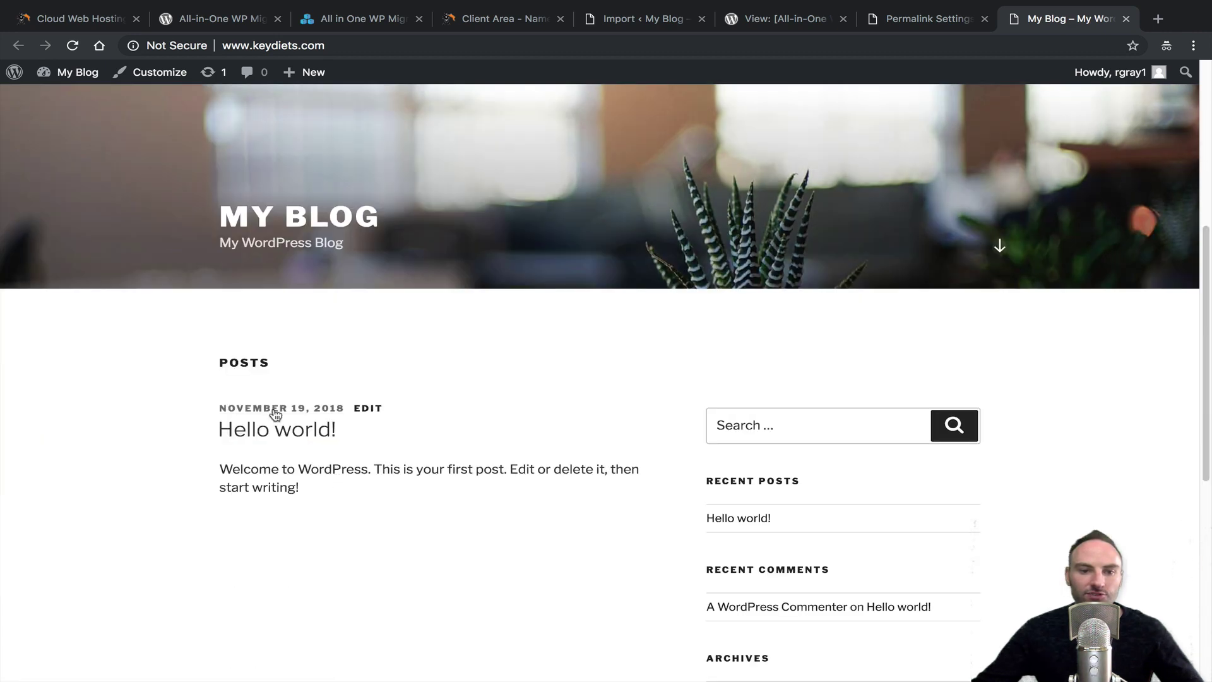
left_click(272, 428)
scroll(398, 582, "down", 4)
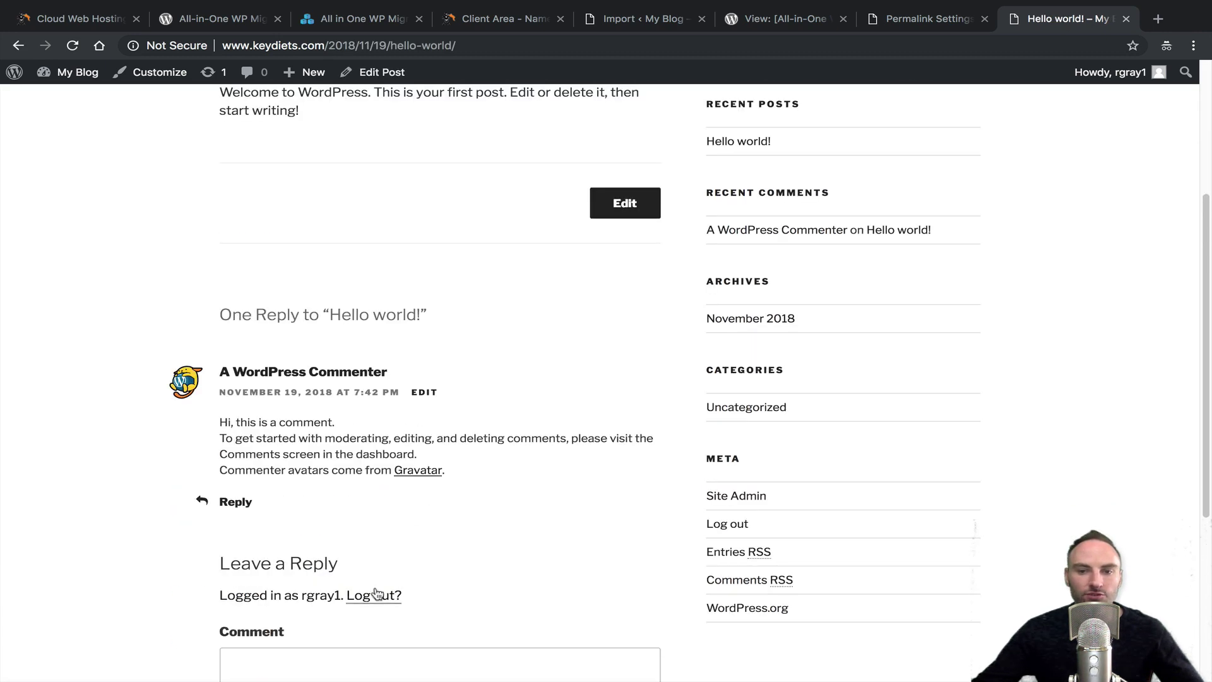
scroll(385, 537, "up", 4)
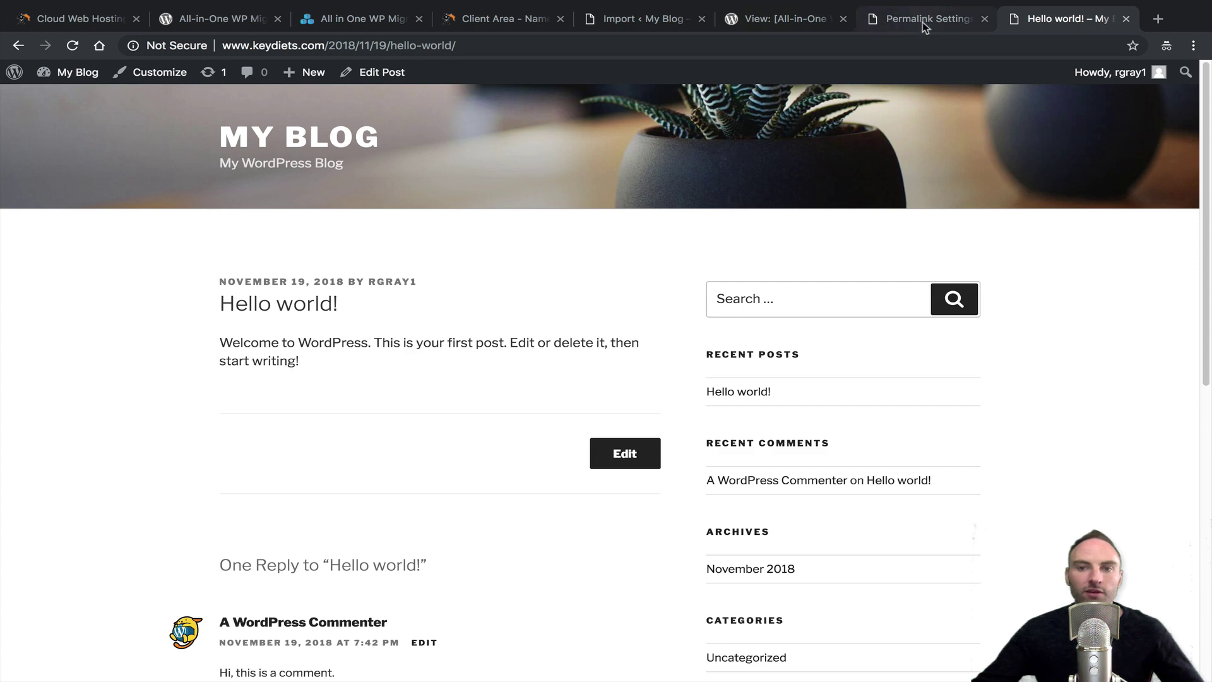
Look over All-in-One WP Migration's Backups list and the Export page it uses for new backups, including the find-and-replace fields
left_click(920, 20)
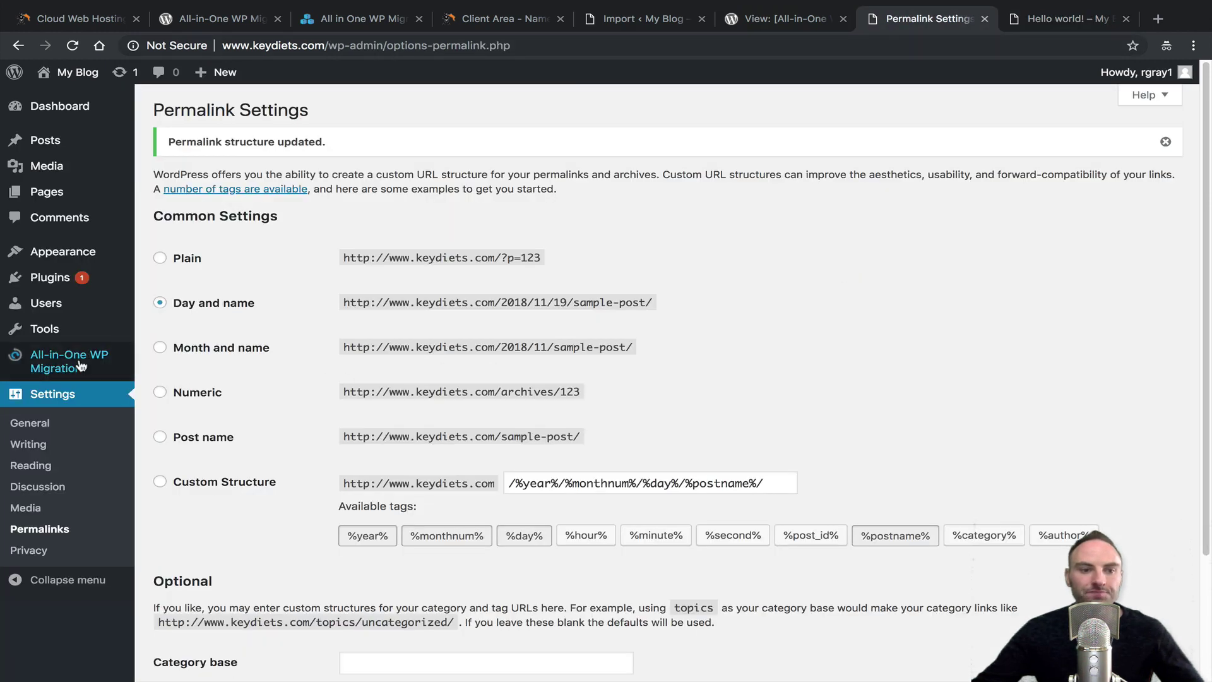
left_click(151, 355)
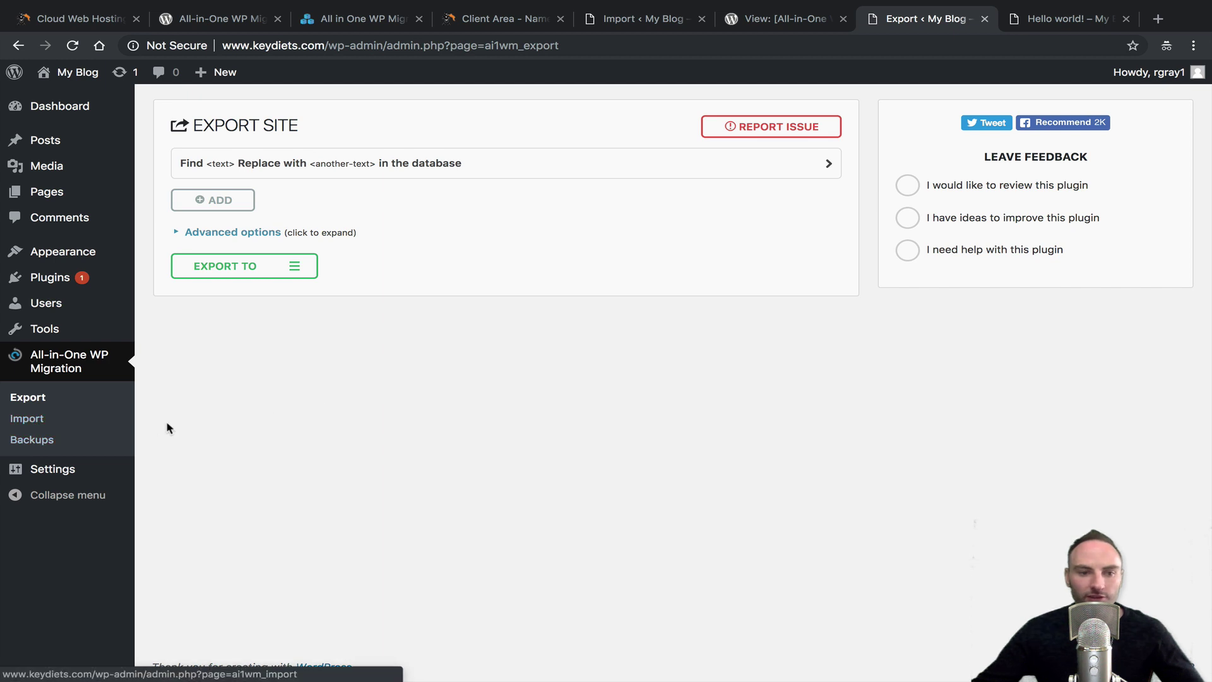
left_click(47, 442)
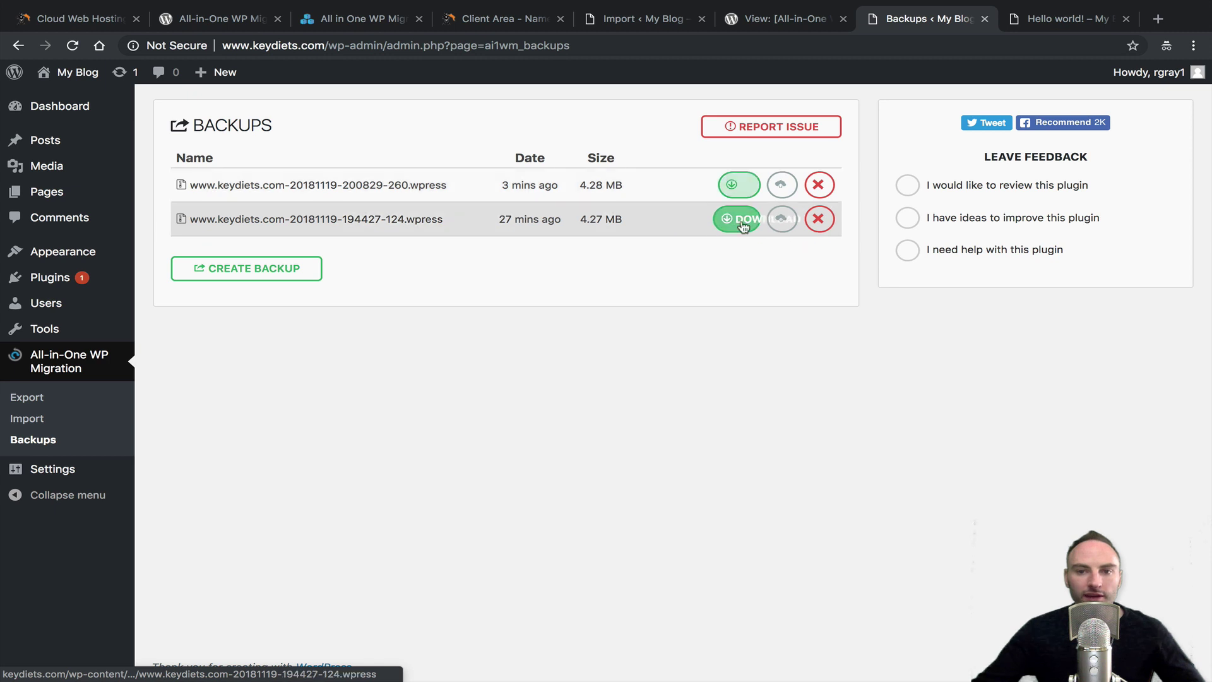
left_click(252, 271)
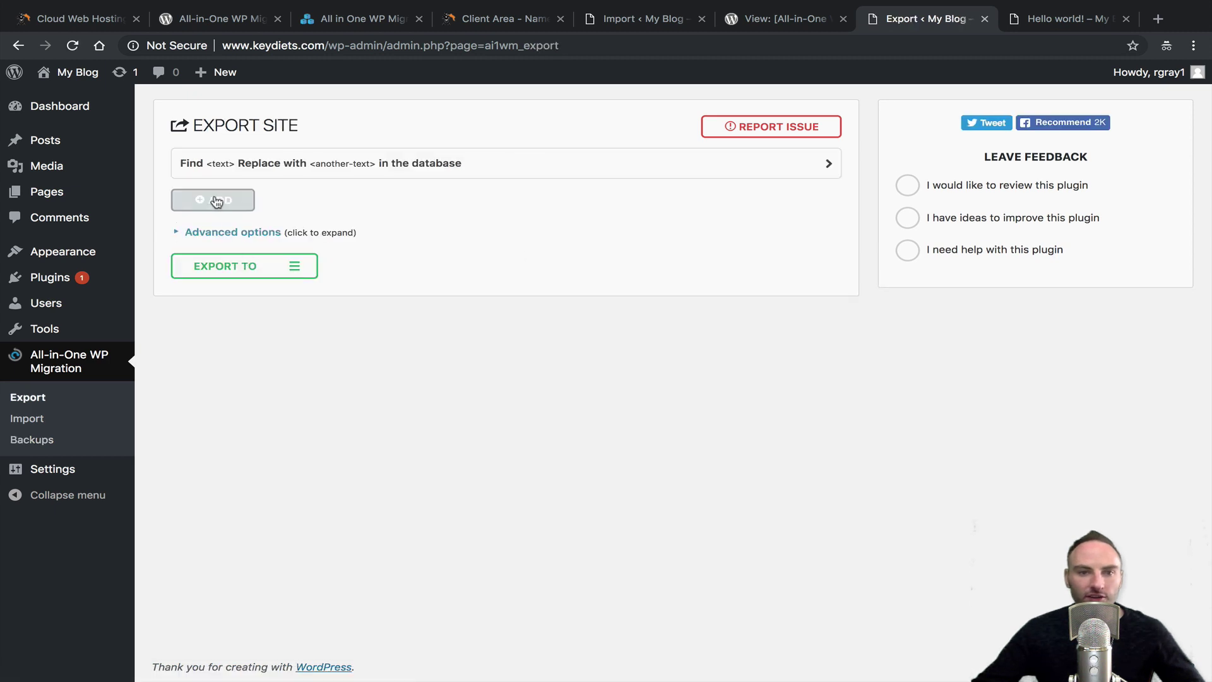
left_click(252, 164)
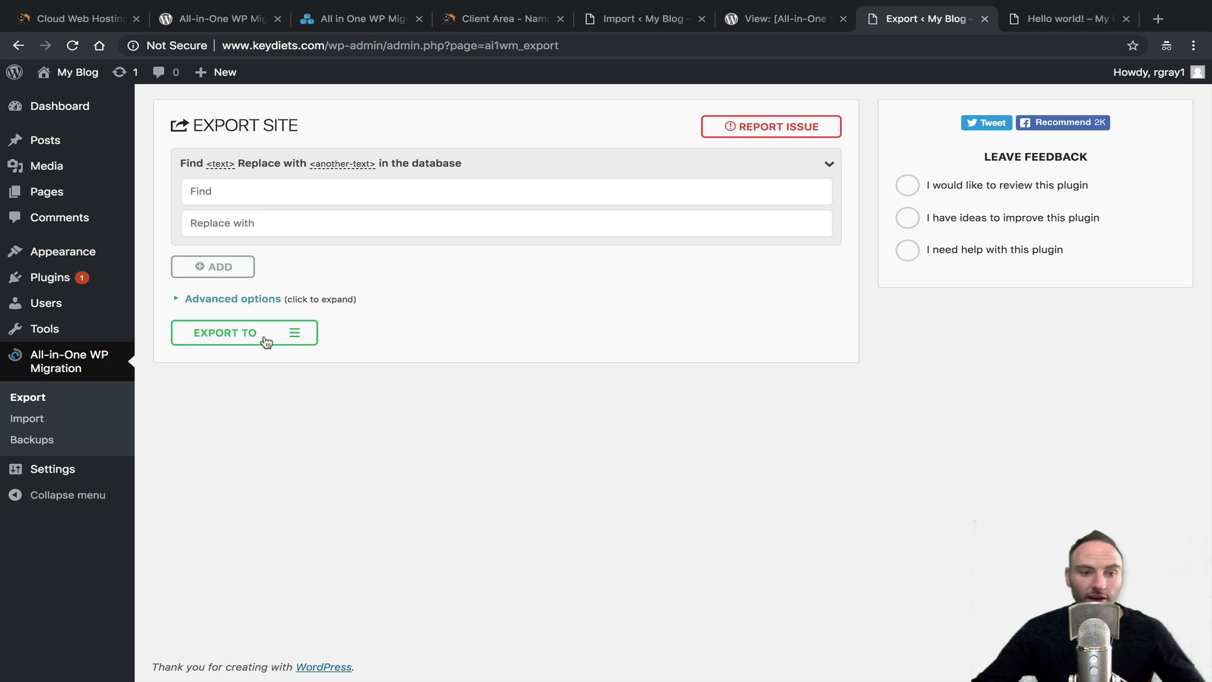
left_click(27, 398)
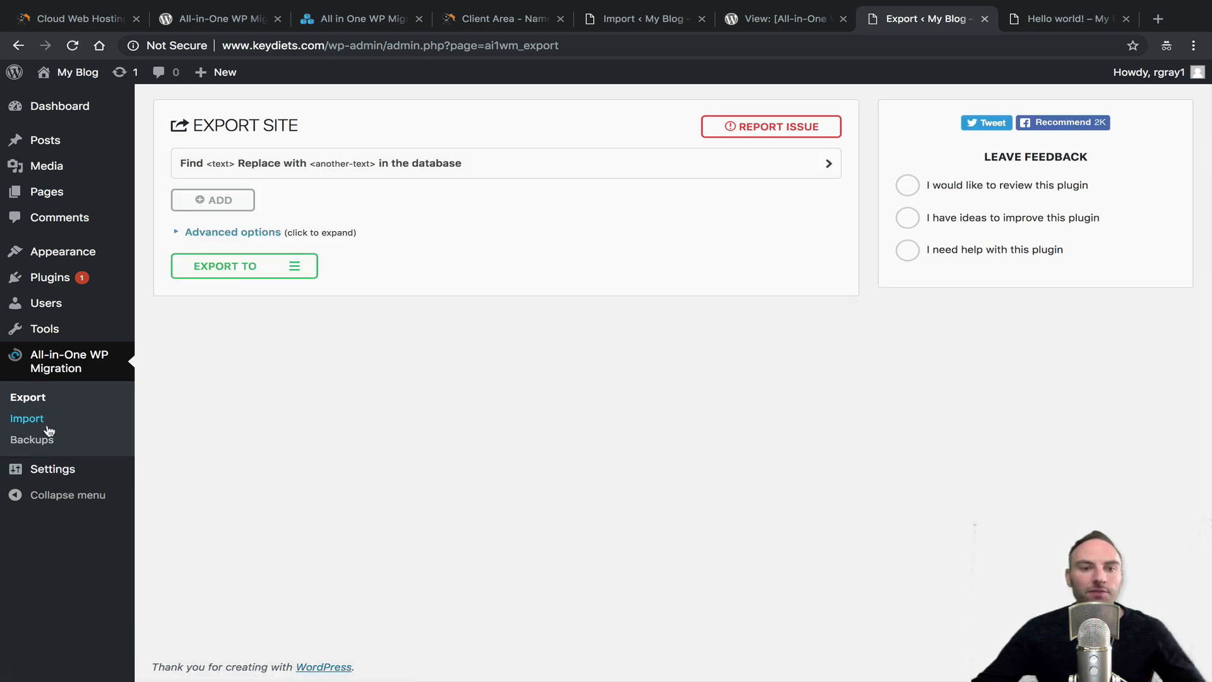
left_click(35, 440)
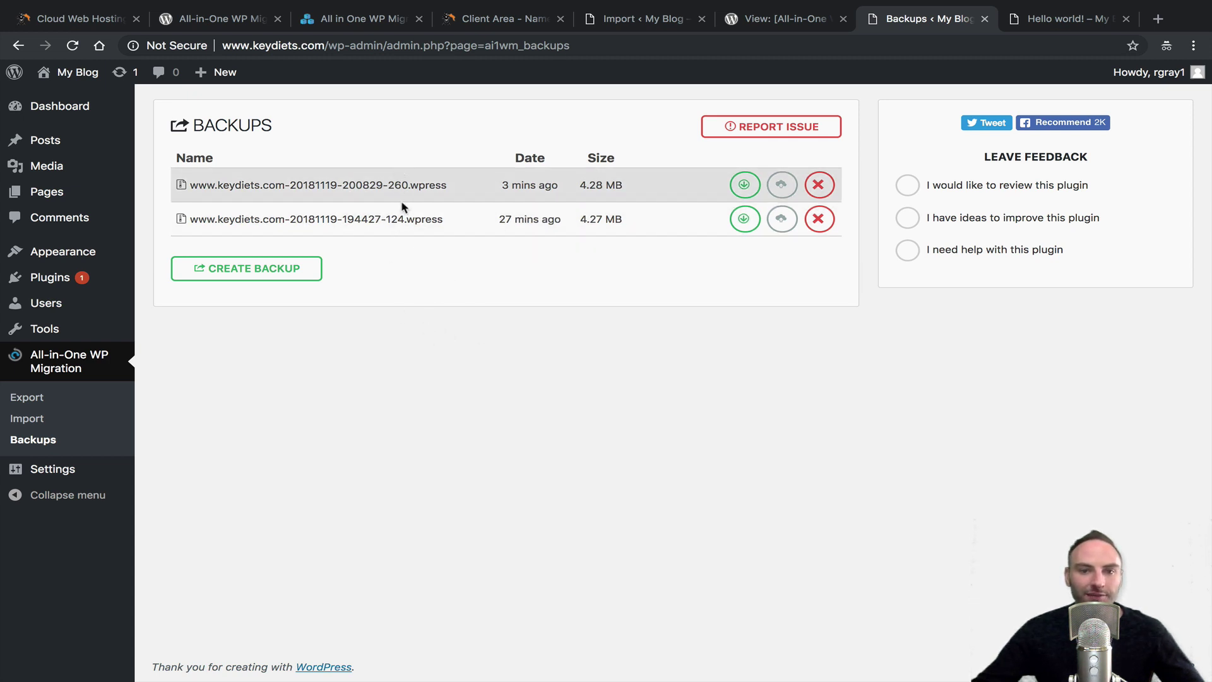
triple_click(613, 217)
left_click(660, 229)
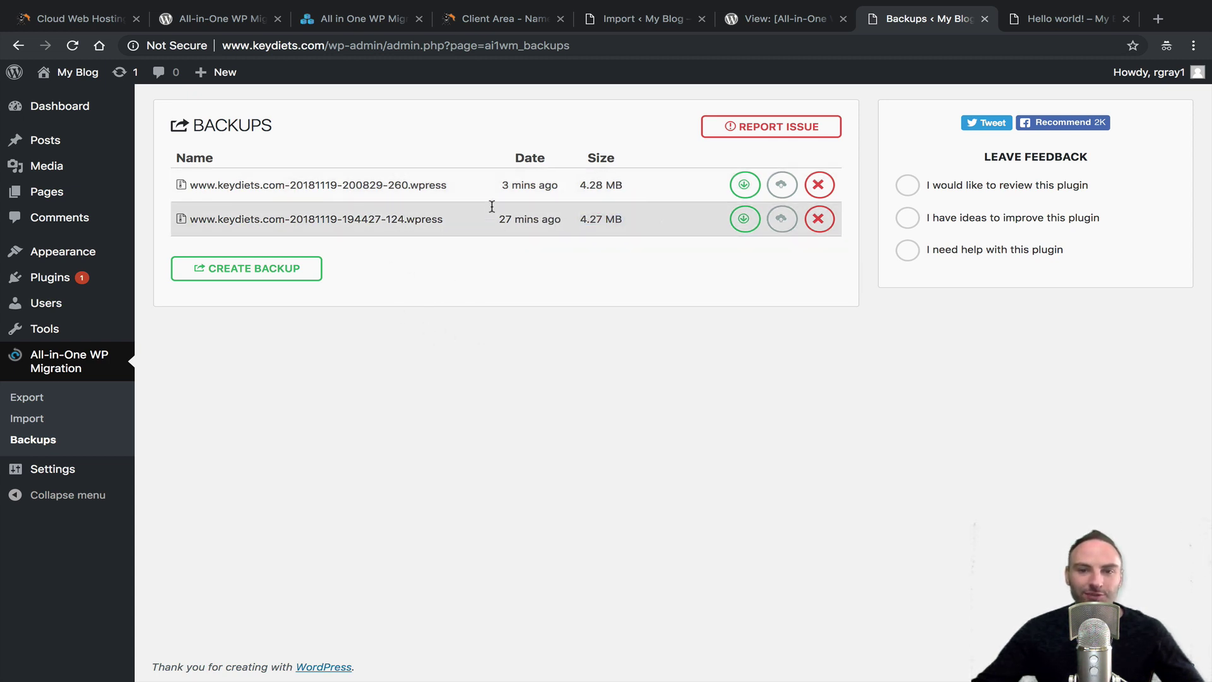
left_click(820, 185)
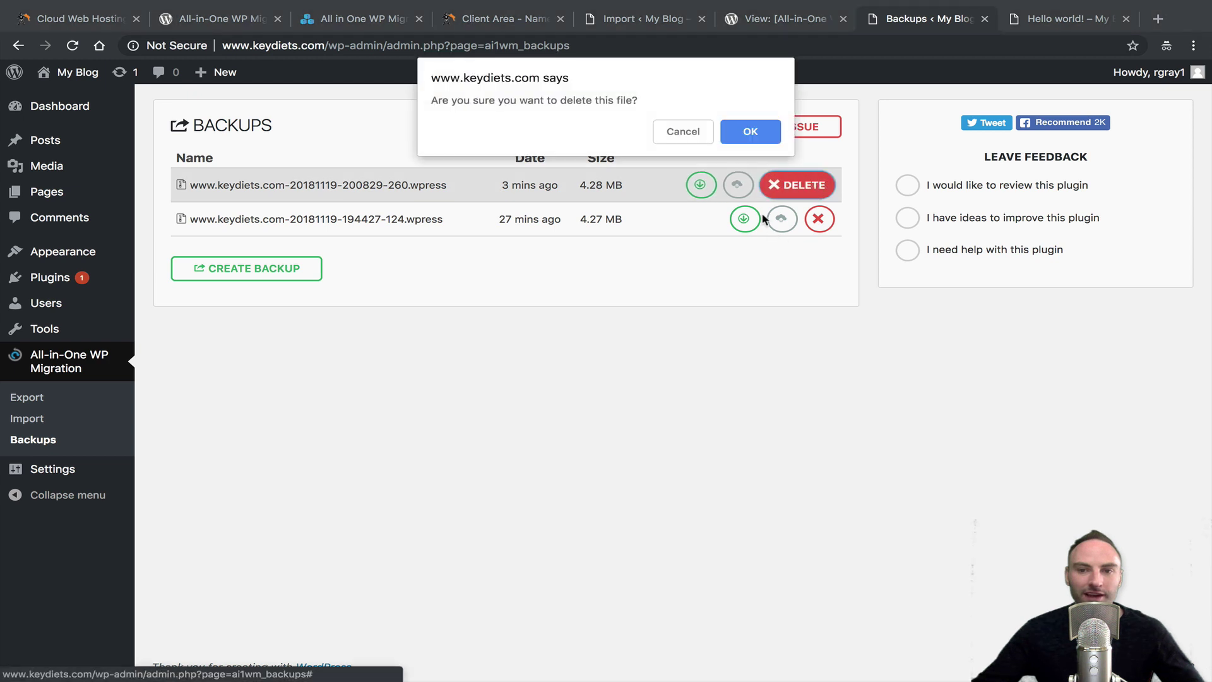
left_click(748, 131)
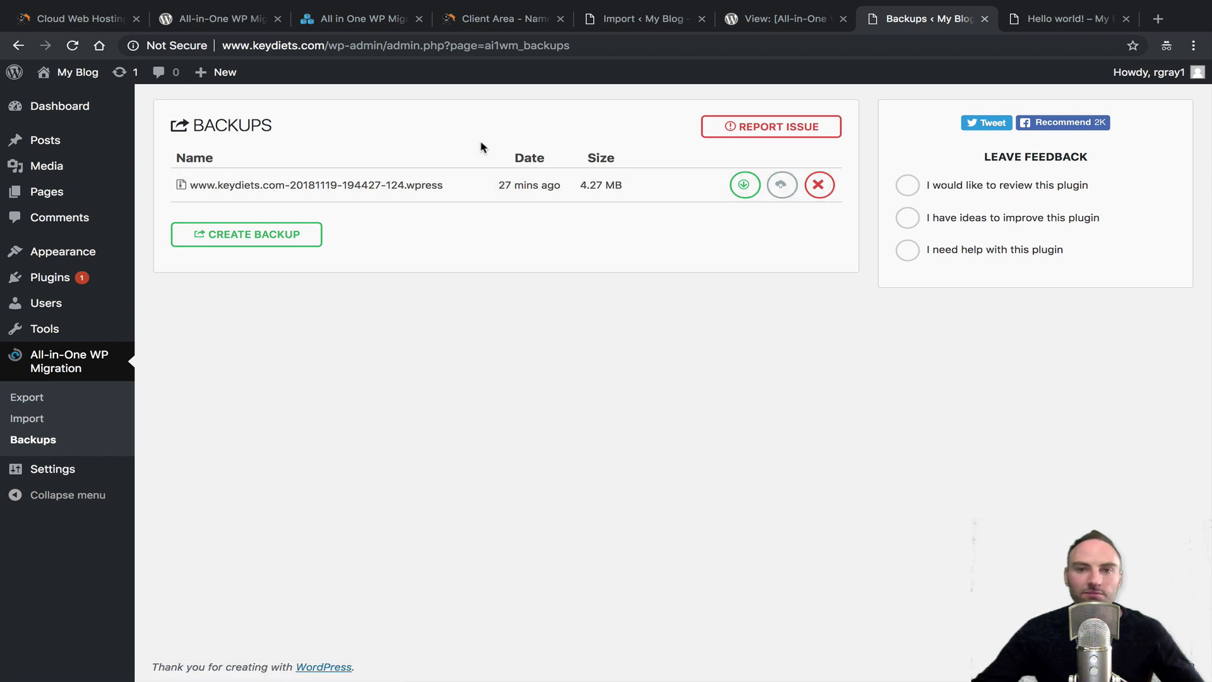
left_click(61, 399)
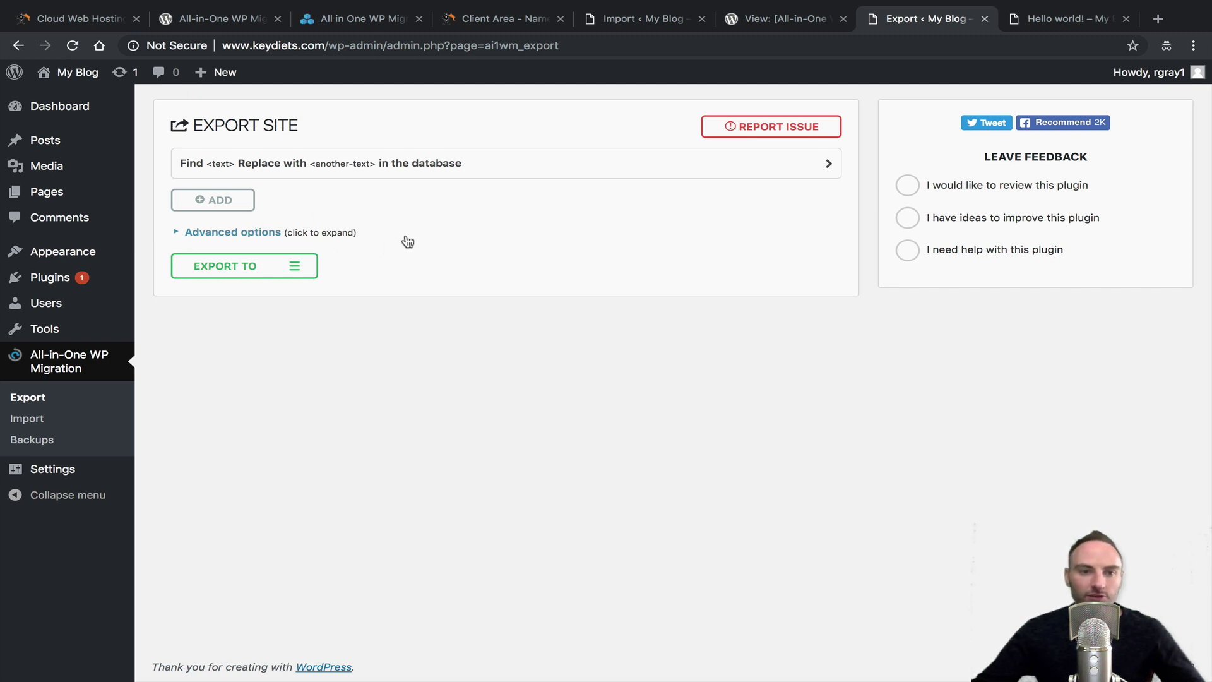
left_click(499, 20)
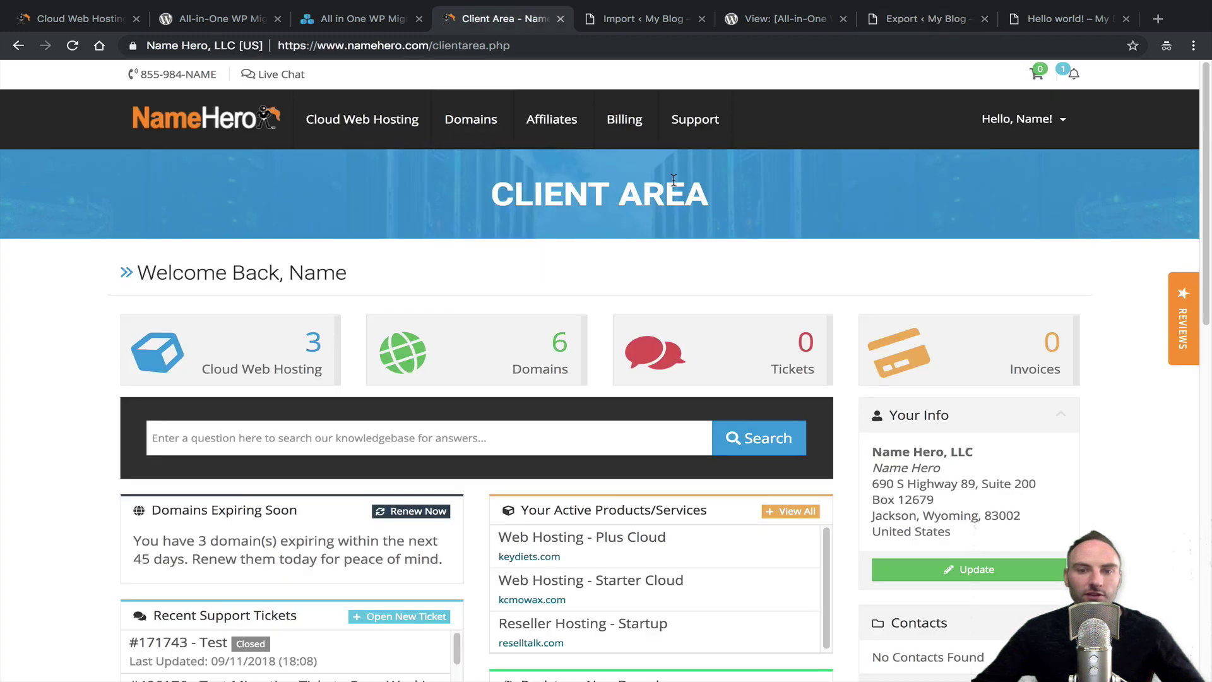
left_click(875, 20)
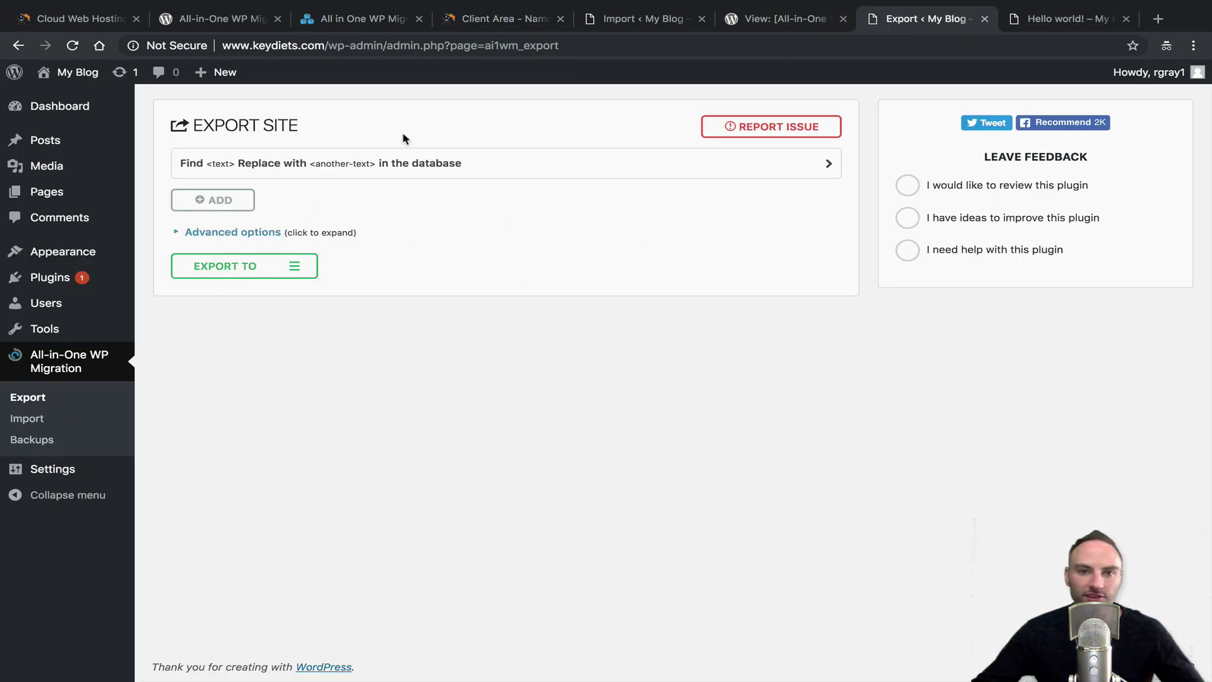
Open the keydiets.com Plus Cloud service in the NameHero client area and log in to its cPanel
left_click(487, 21)
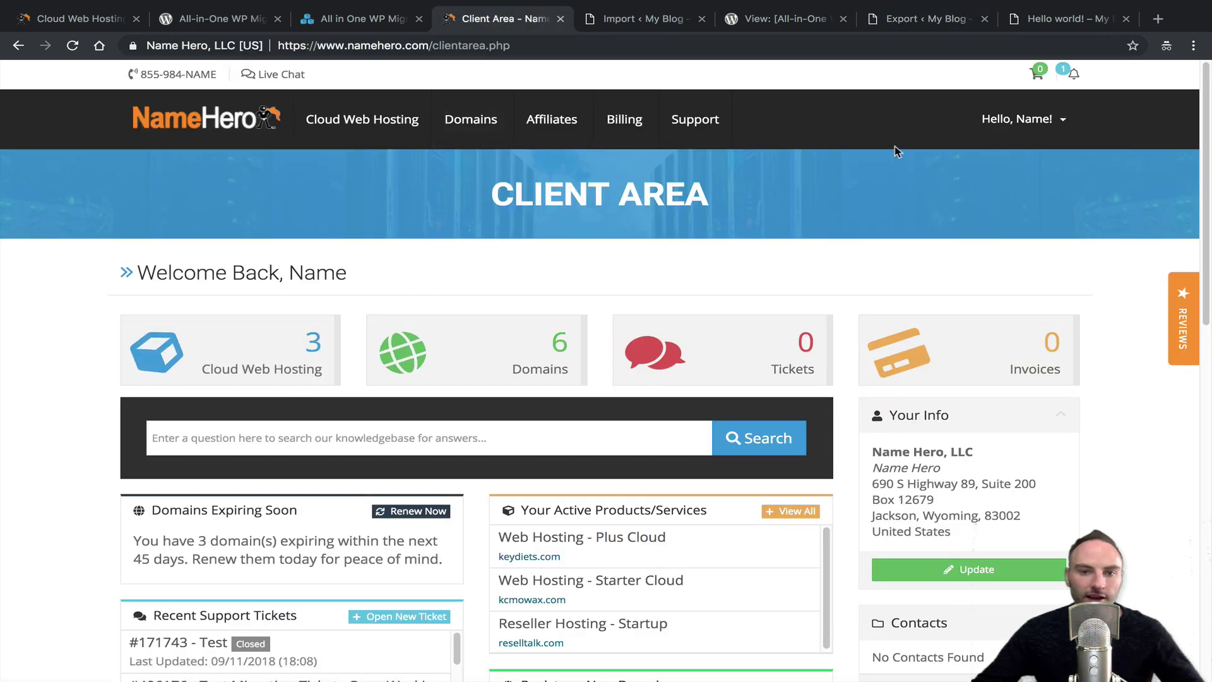
left_click(252, 351)
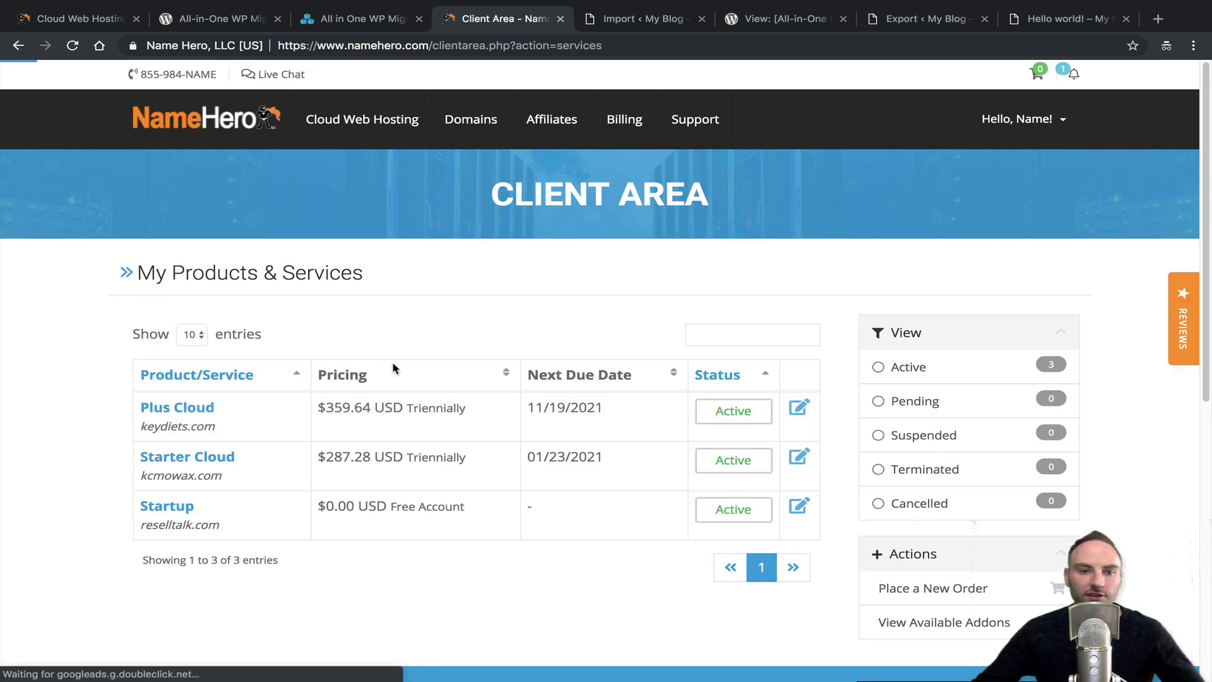
left_click_drag(140, 429, 256, 429)
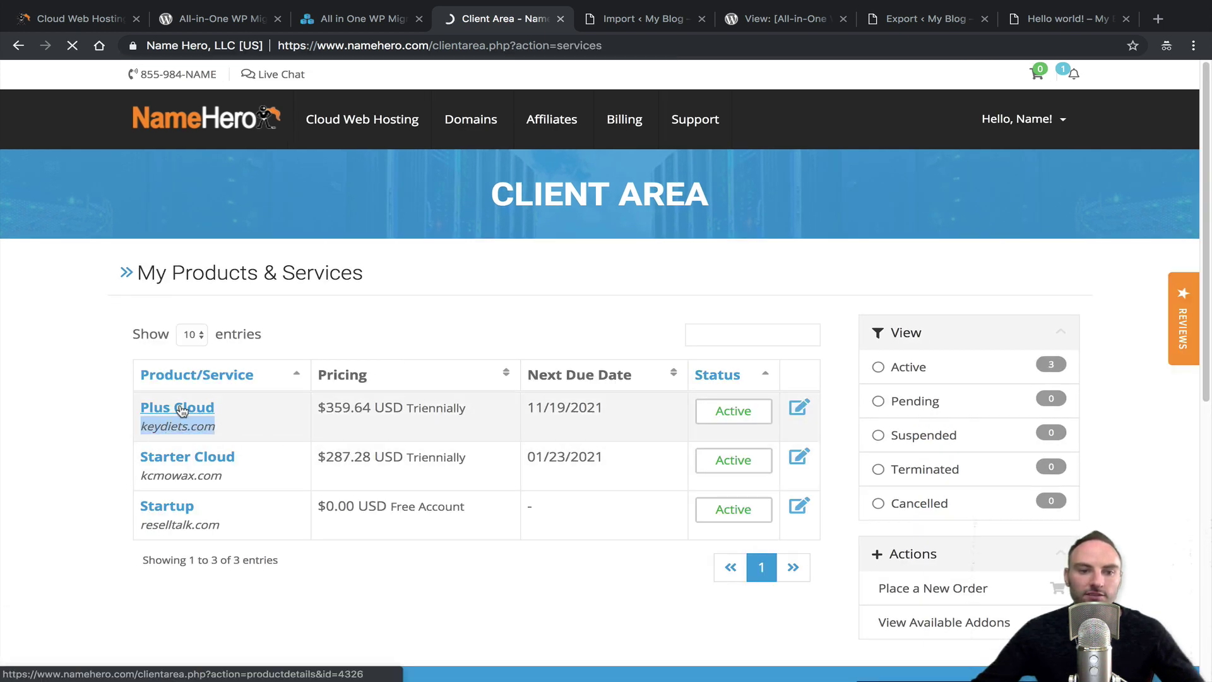
left_click(181, 407)
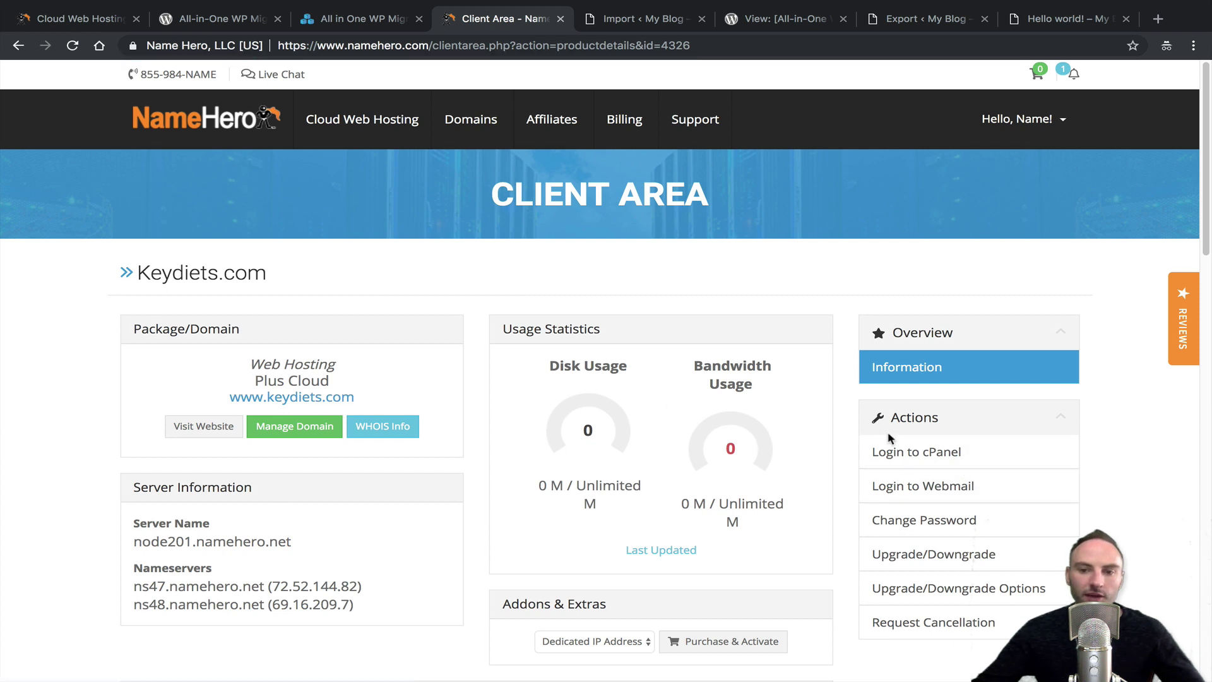
double_click(902, 420)
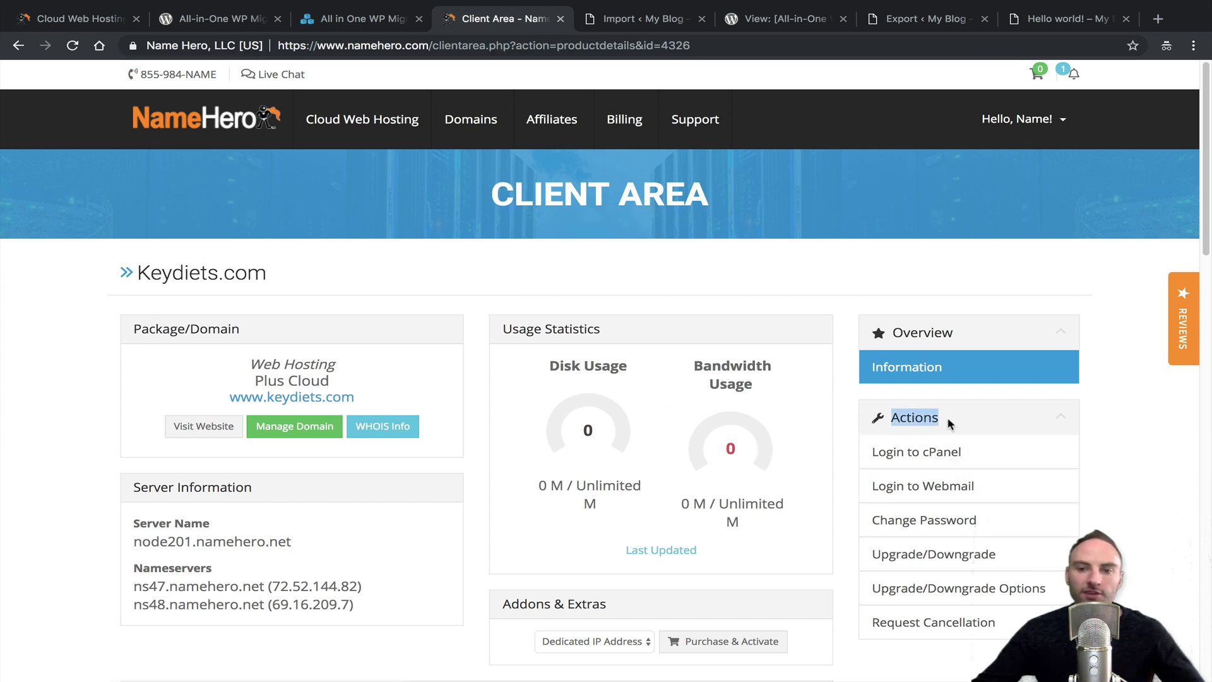
left_click(912, 452)
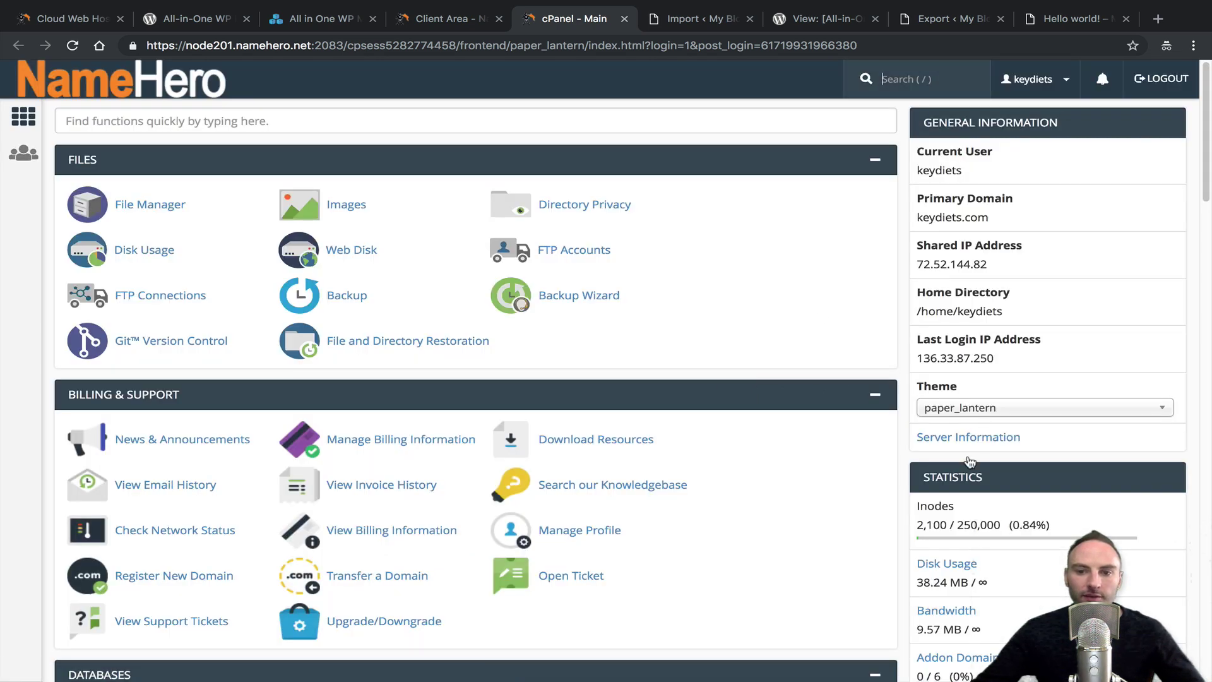
Examine the account's resource statistics in cPanel, from the inode limit, disk usage and bandwidth down to CPU usage
scroll(957, 470, "down", 1)
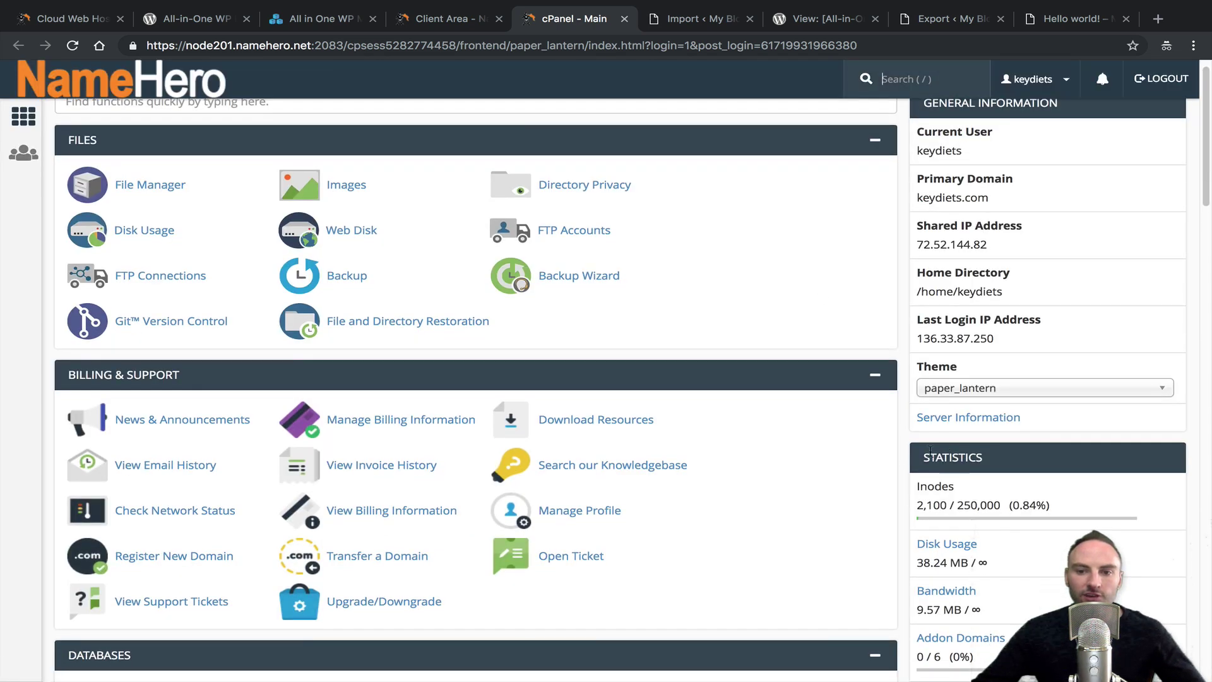
double_click(985, 456)
scroll(978, 226, "down", 4)
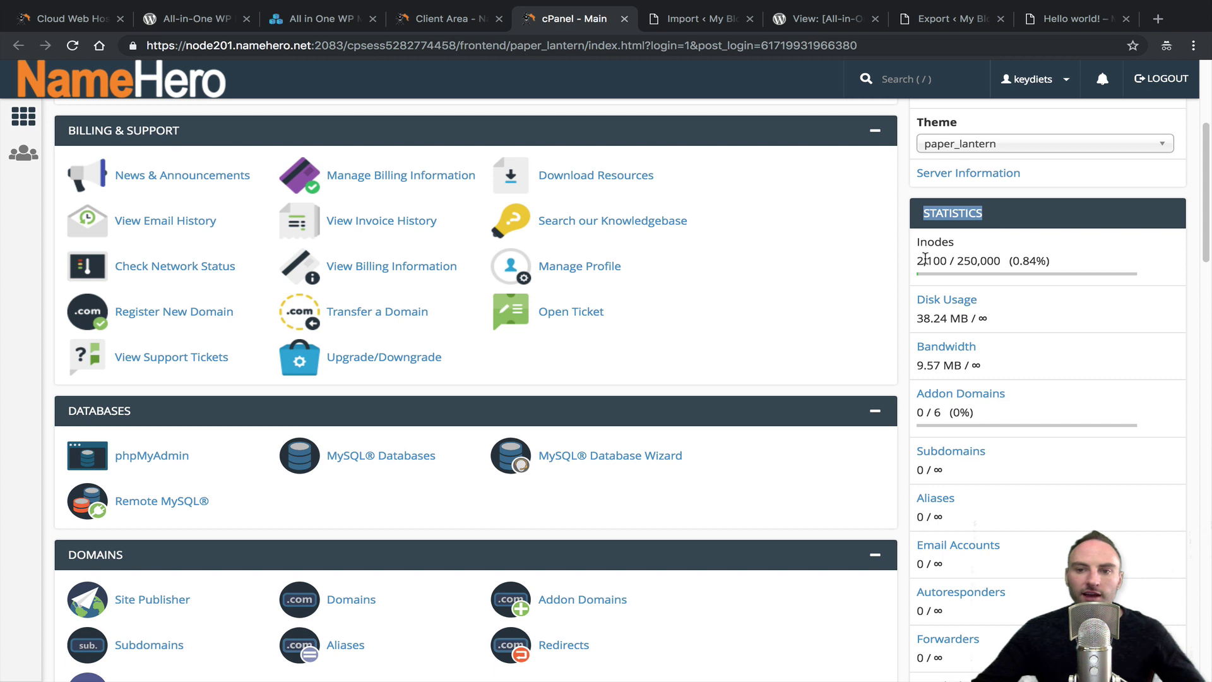
double_click(962, 260)
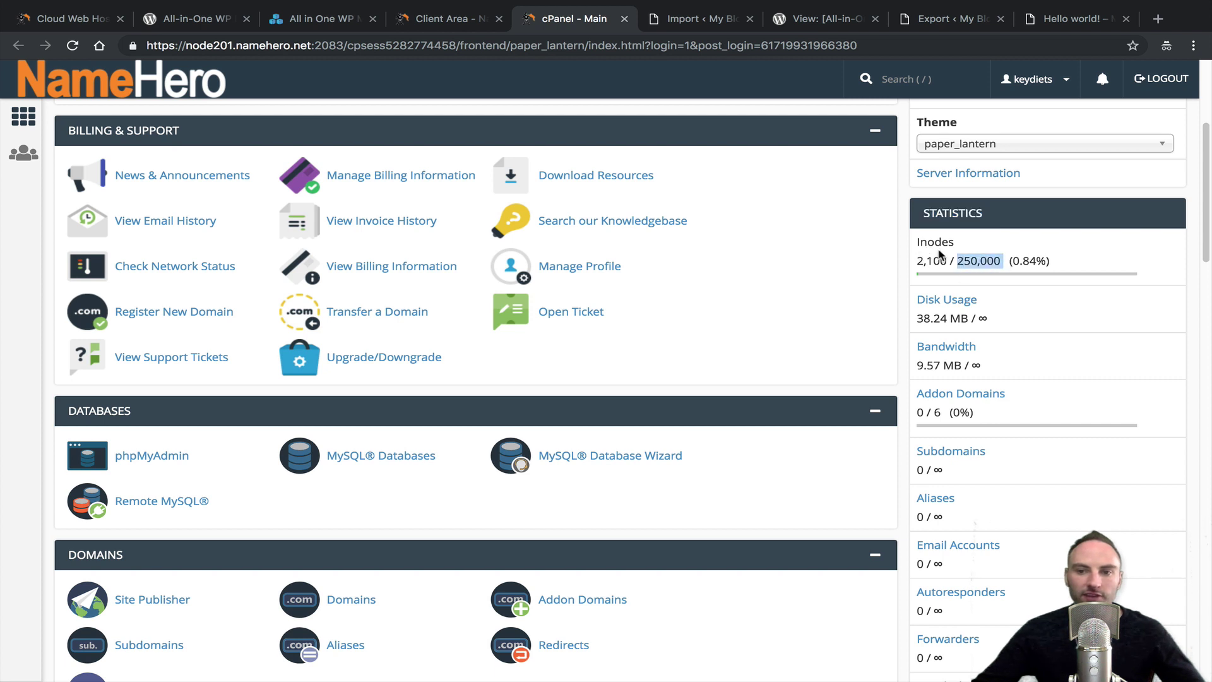
scroll(972, 275, "down", 1)
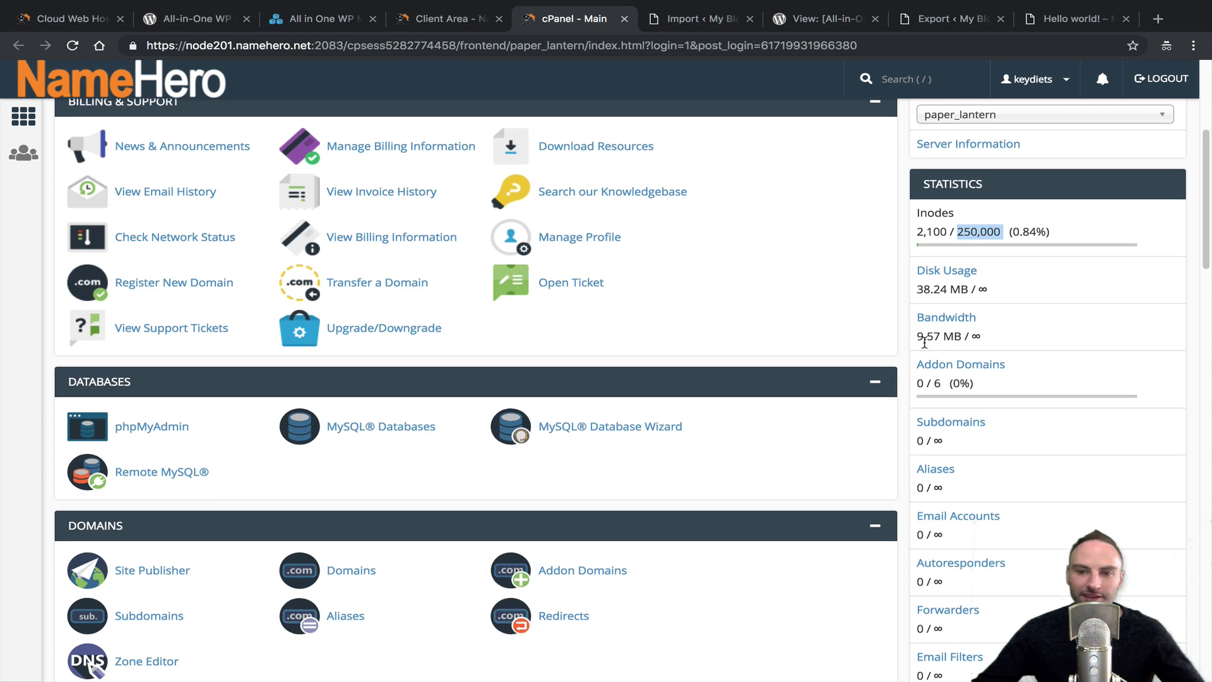
scroll(954, 240, "down", 3)
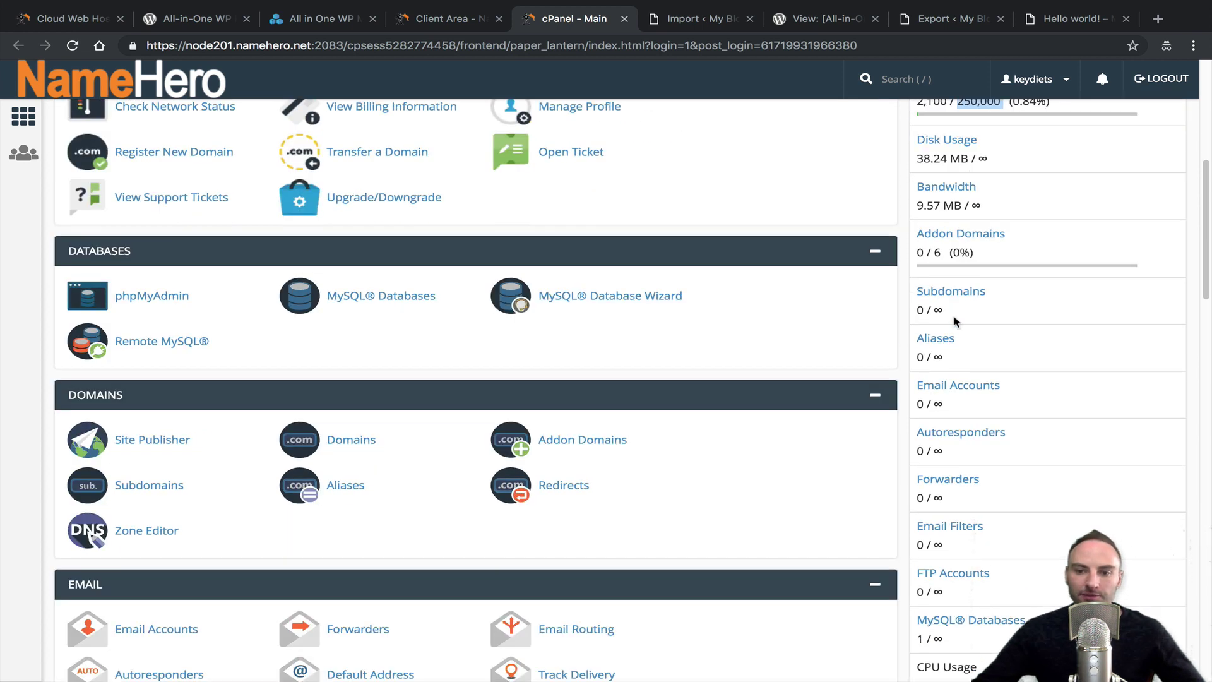
scroll(956, 322, "down", 5)
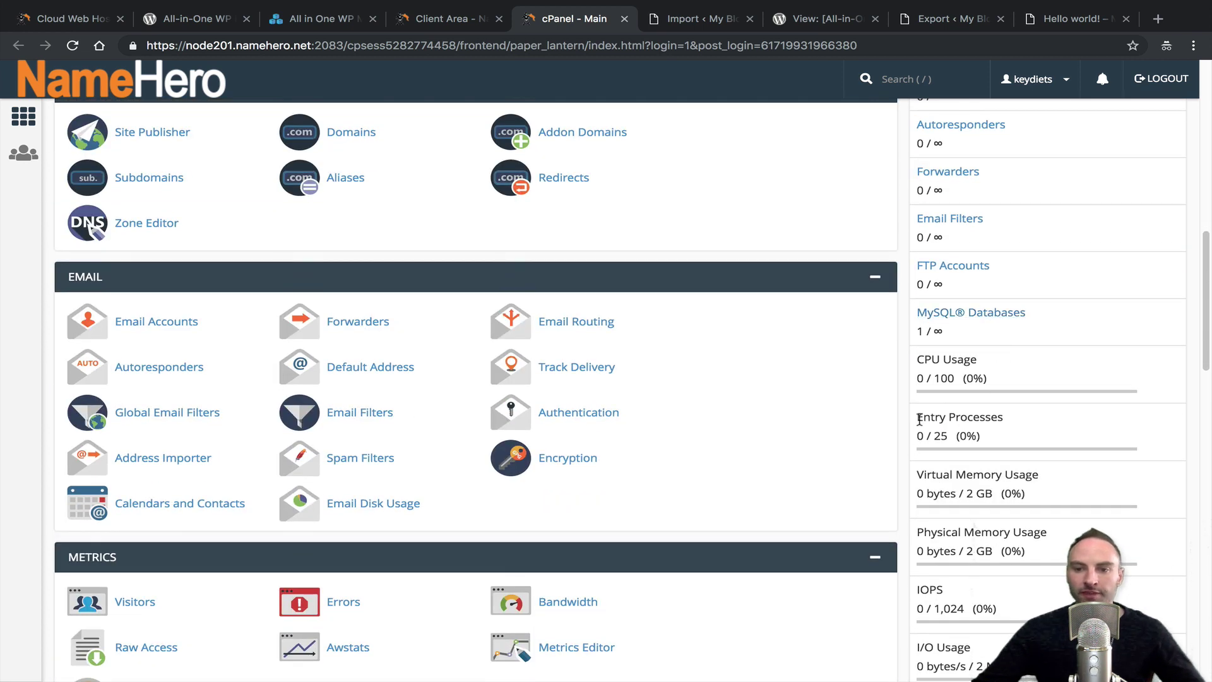
left_click_drag(919, 367, 998, 359)
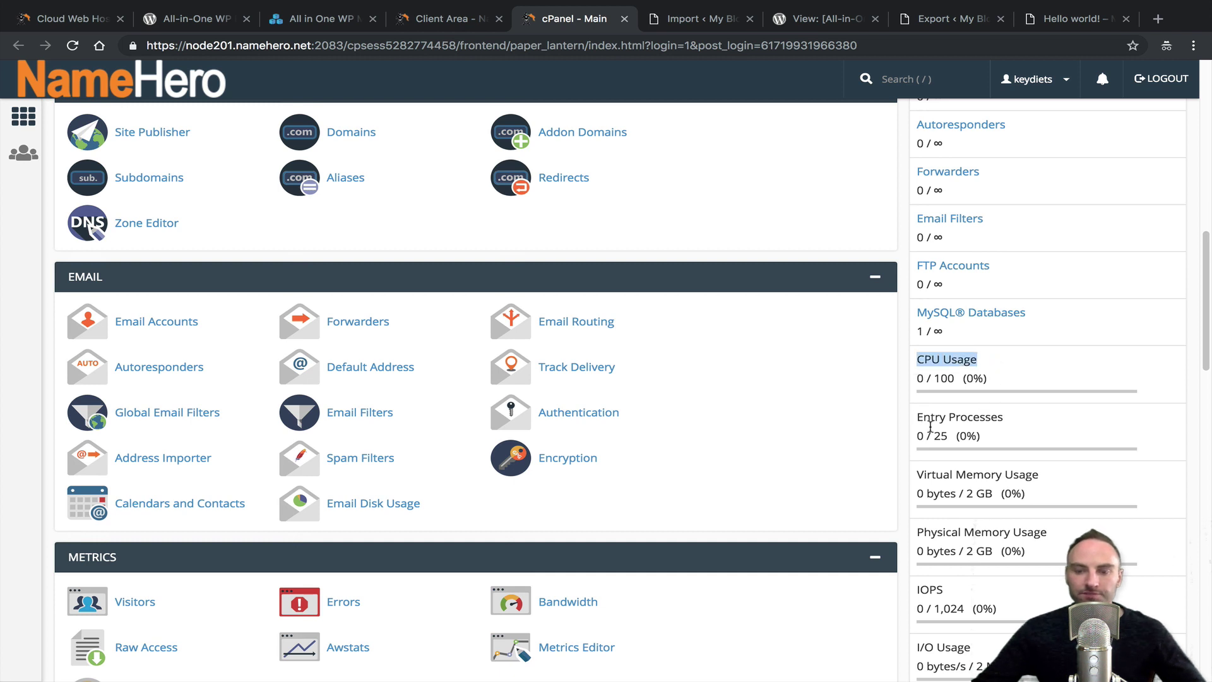
left_click(923, 373)
mouse_move(916, 360)
left_mouse_down()
mouse_move(996, 363)
mouse_move(915, 363)
left_mouse_up()
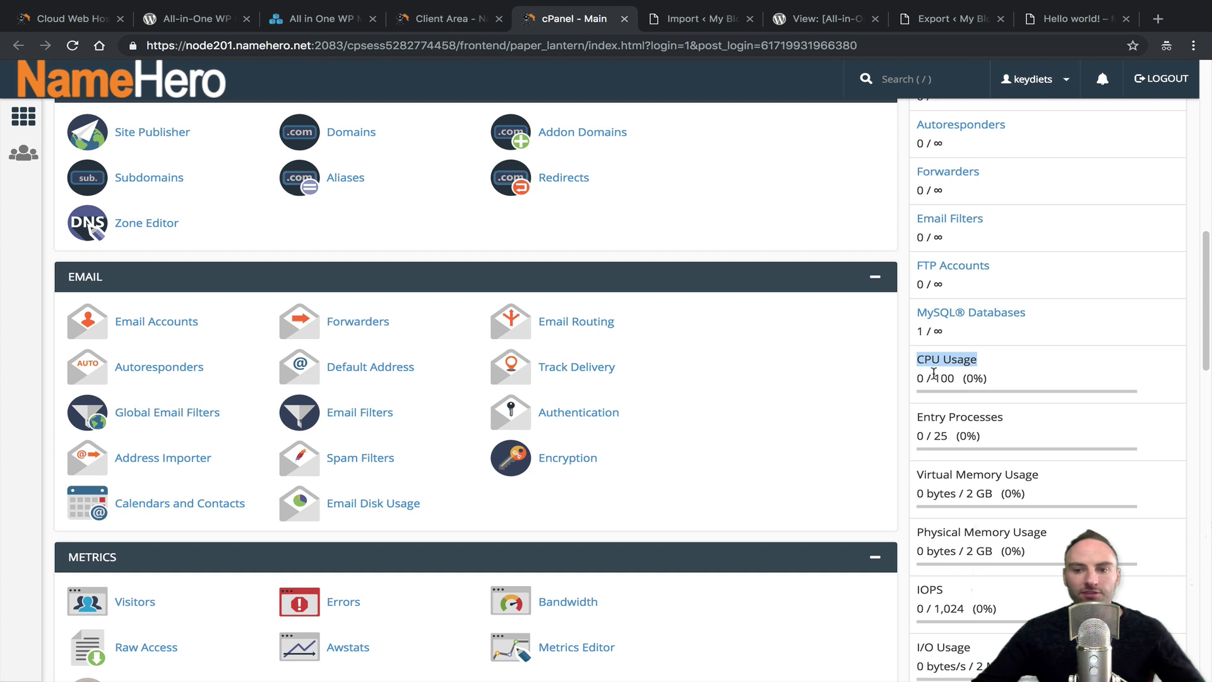
Examine the CPU usage, entry processes and virtual and physical memory limits in cPanel's statistics
left_click(934, 374)
left_click_drag(915, 366, 978, 360)
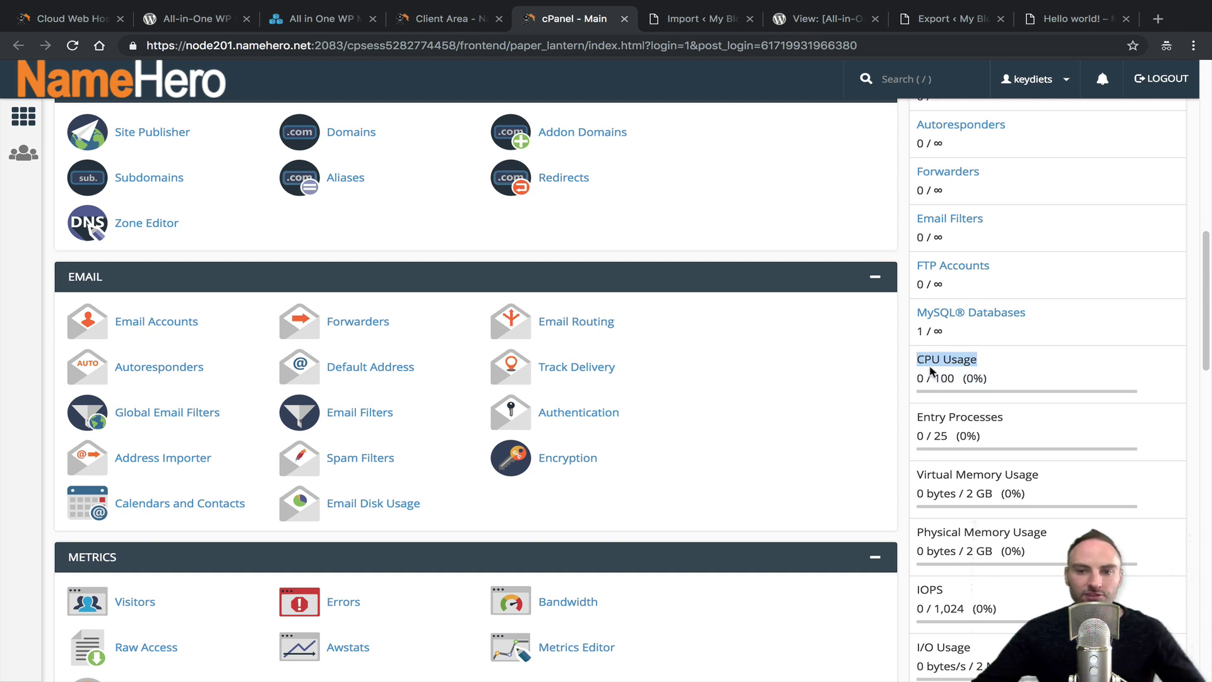
left_click_drag(919, 419, 1033, 423)
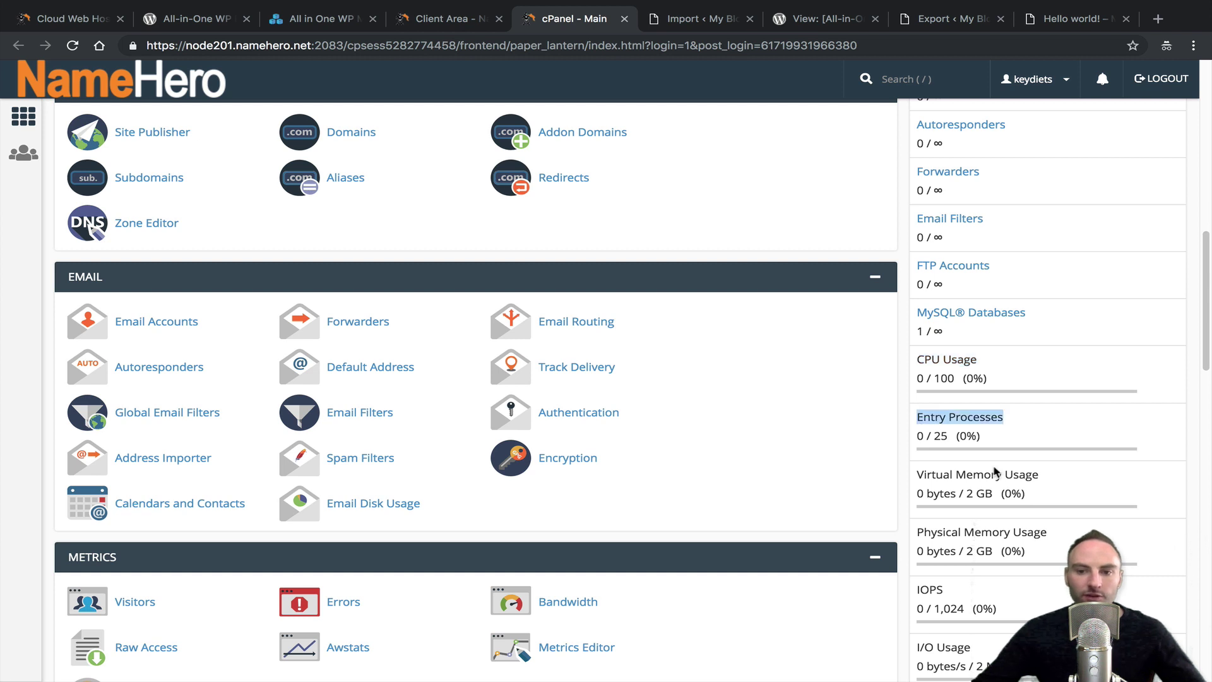
scroll(997, 471, "down", 1)
left_click_drag(924, 450, 996, 499)
left_click(945, 499)
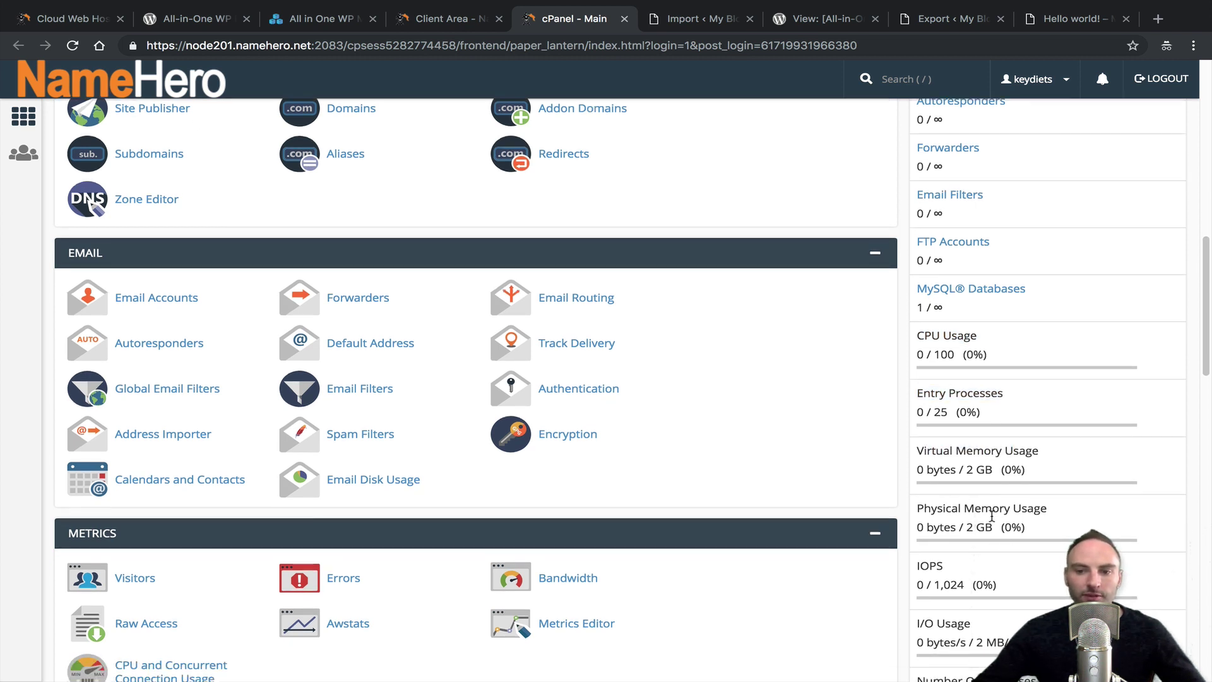
scroll(992, 515, "down", 3)
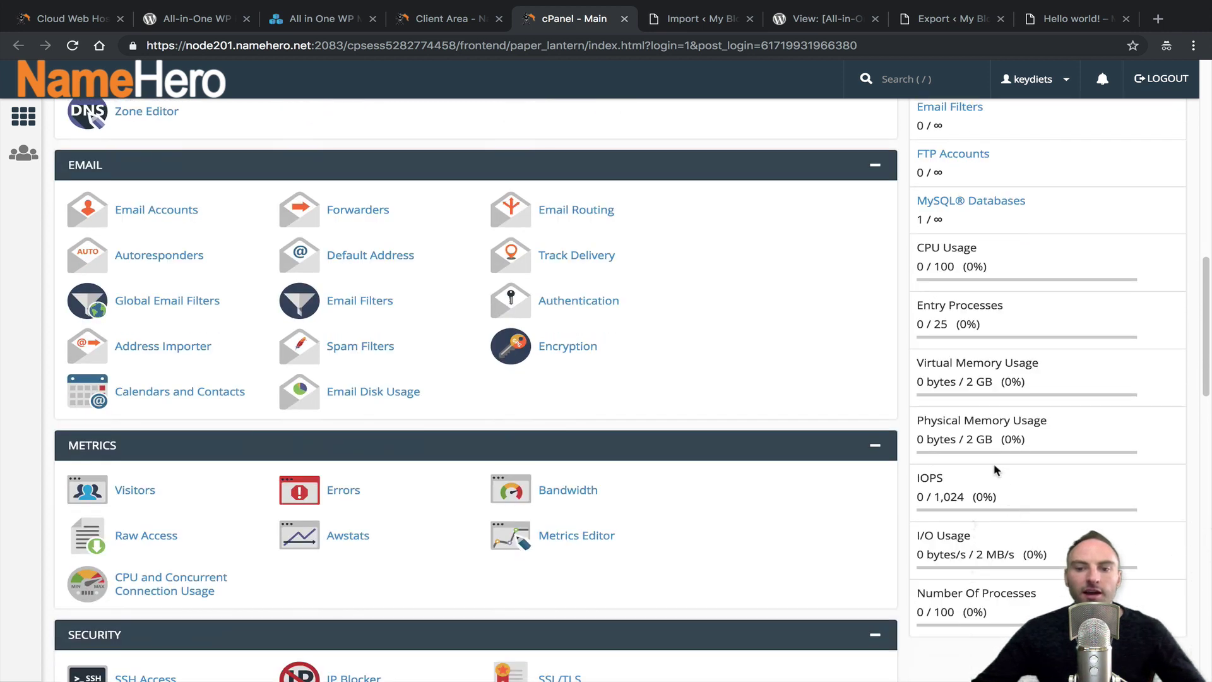
Examine the account's I/O Usage statistic and its transfer limit in cPanel
left_click_drag(916, 533, 964, 531)
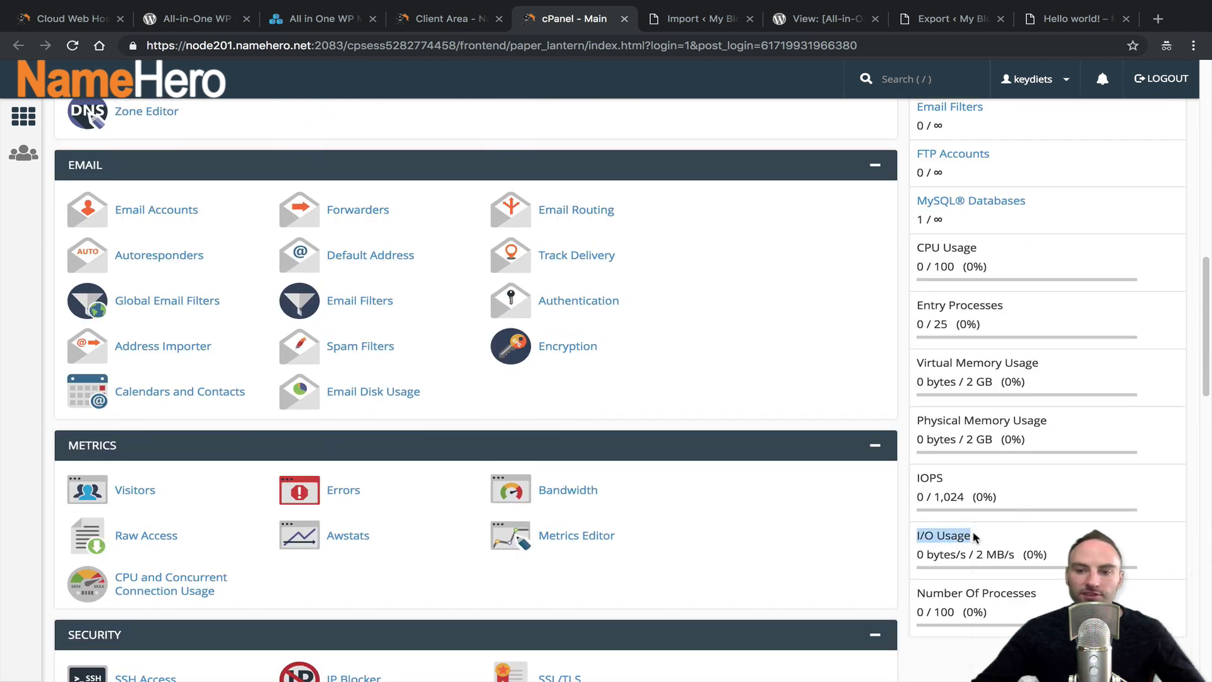
left_click(982, 550)
left_click_drag(1049, 555, 915, 535)
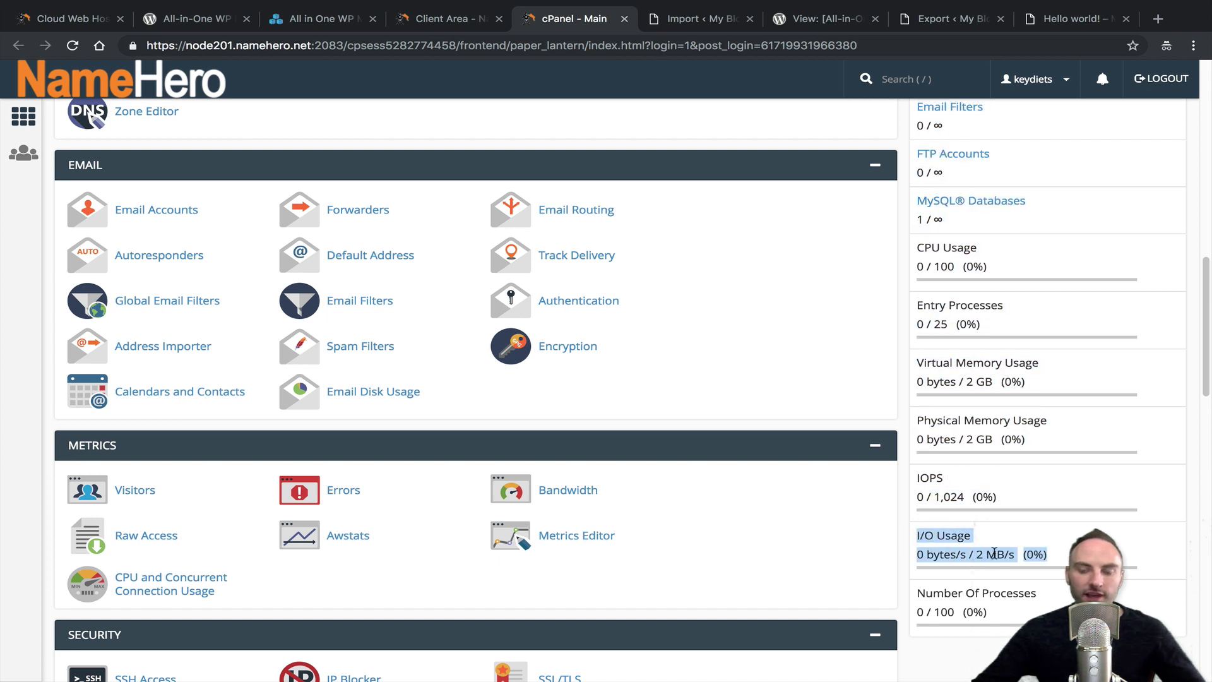
left_click_drag(1049, 555, 915, 534)
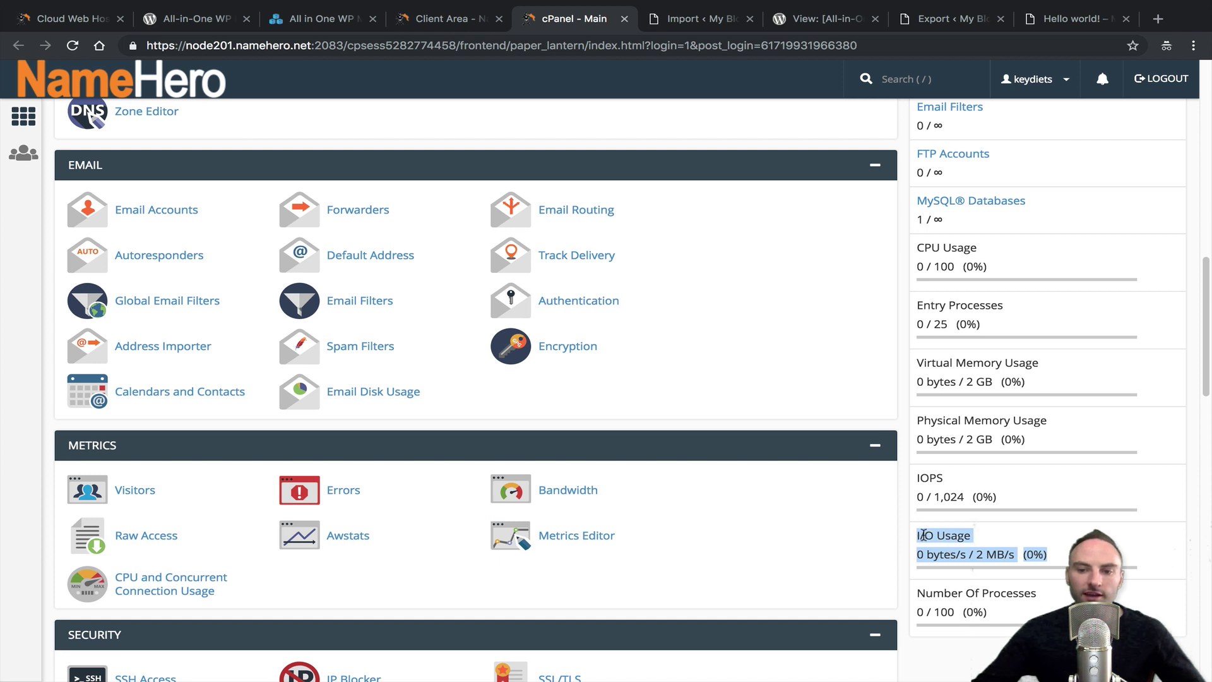
left_click(920, 534)
triple_click(968, 532)
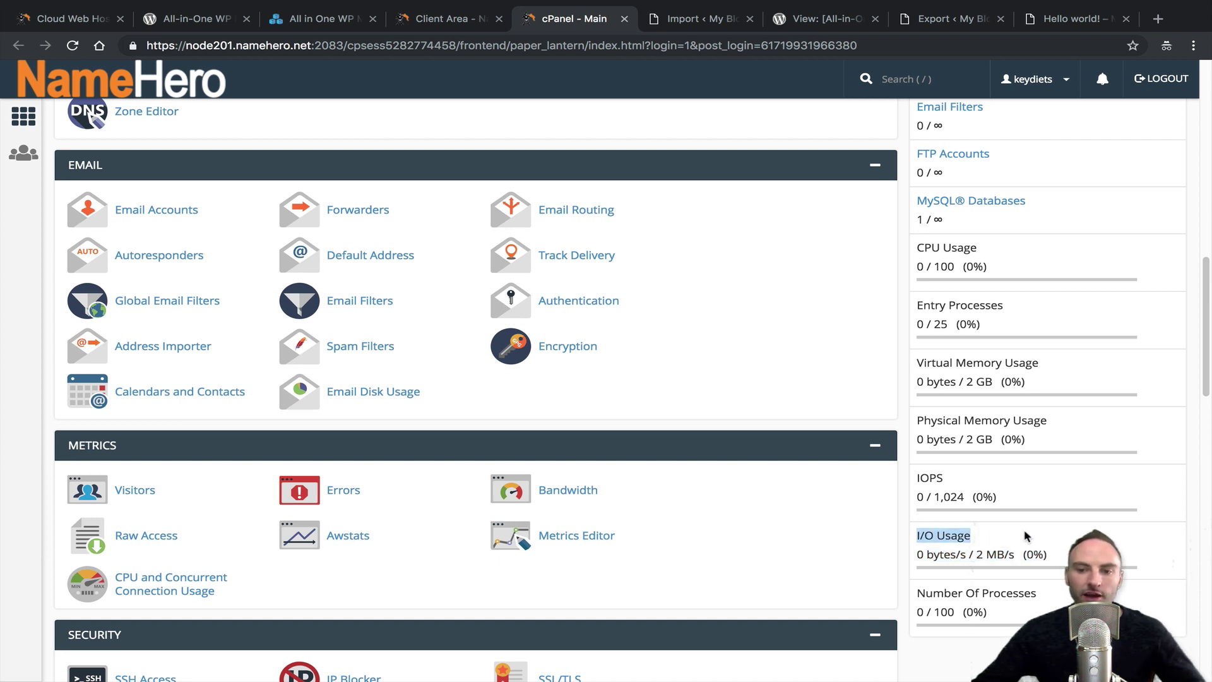
left_click_drag(1051, 547, 972, 538)
left_click(928, 535)
left_click_drag(1051, 560, 962, 561)
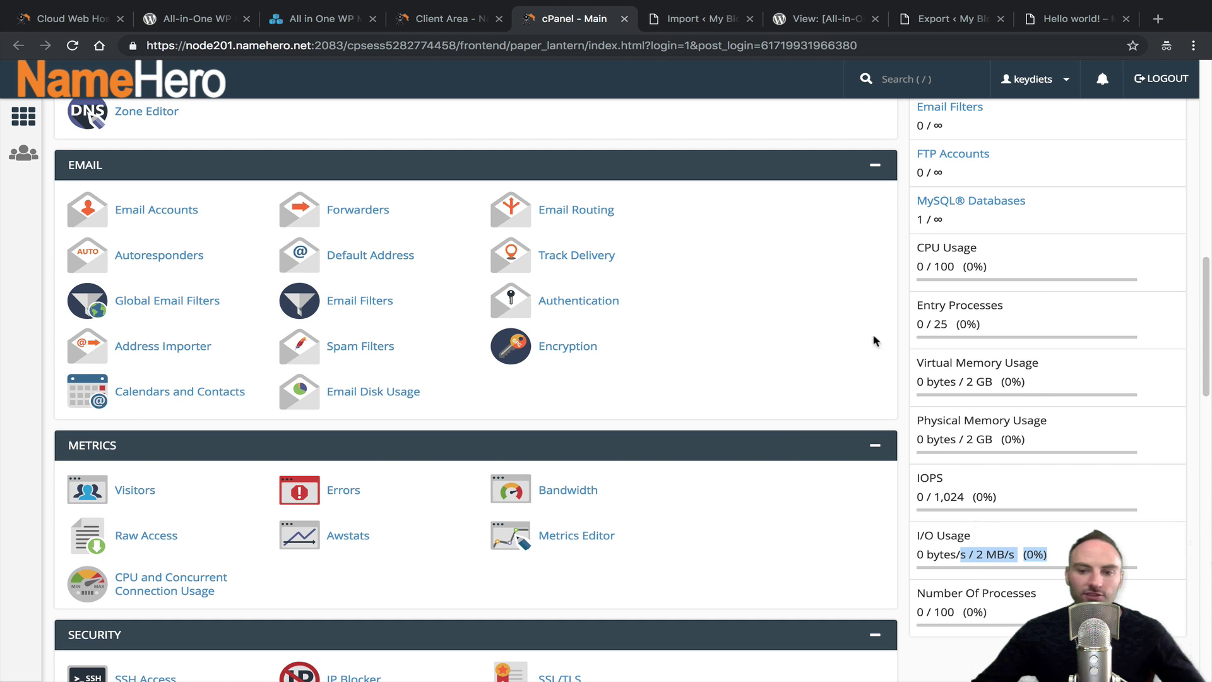
left_click(941, 535)
left_click_drag(911, 537, 1045, 548)
left_click(1065, 562)
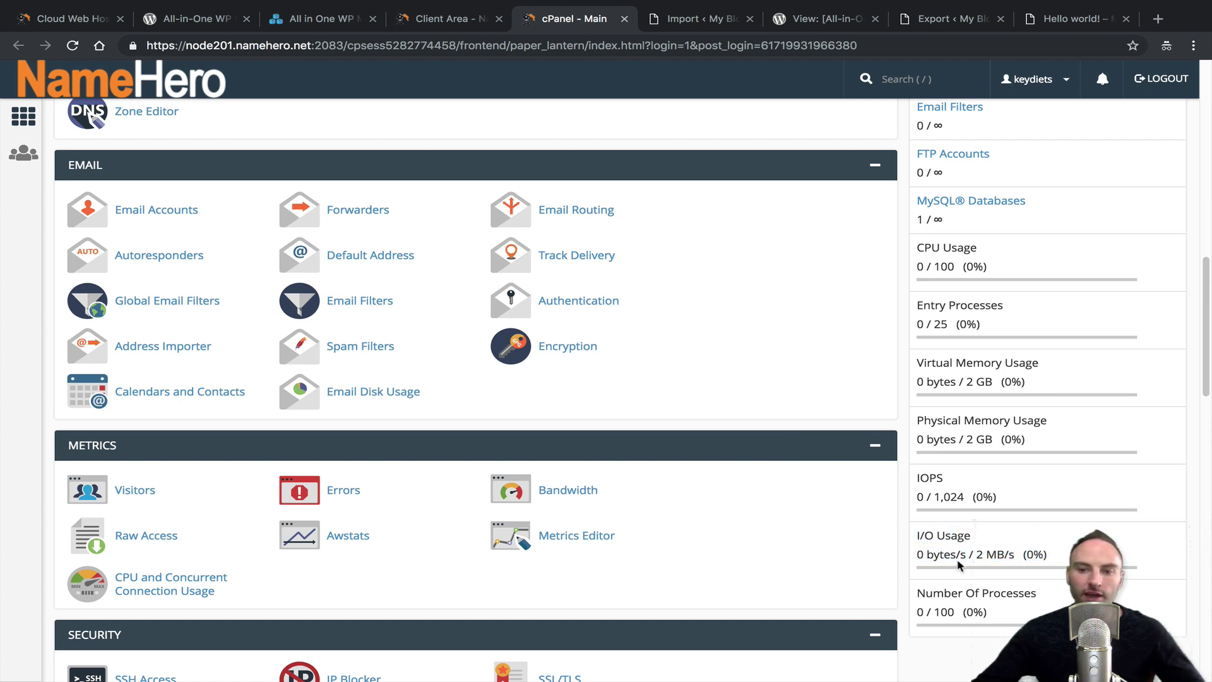
left_click_drag(959, 564, 919, 537)
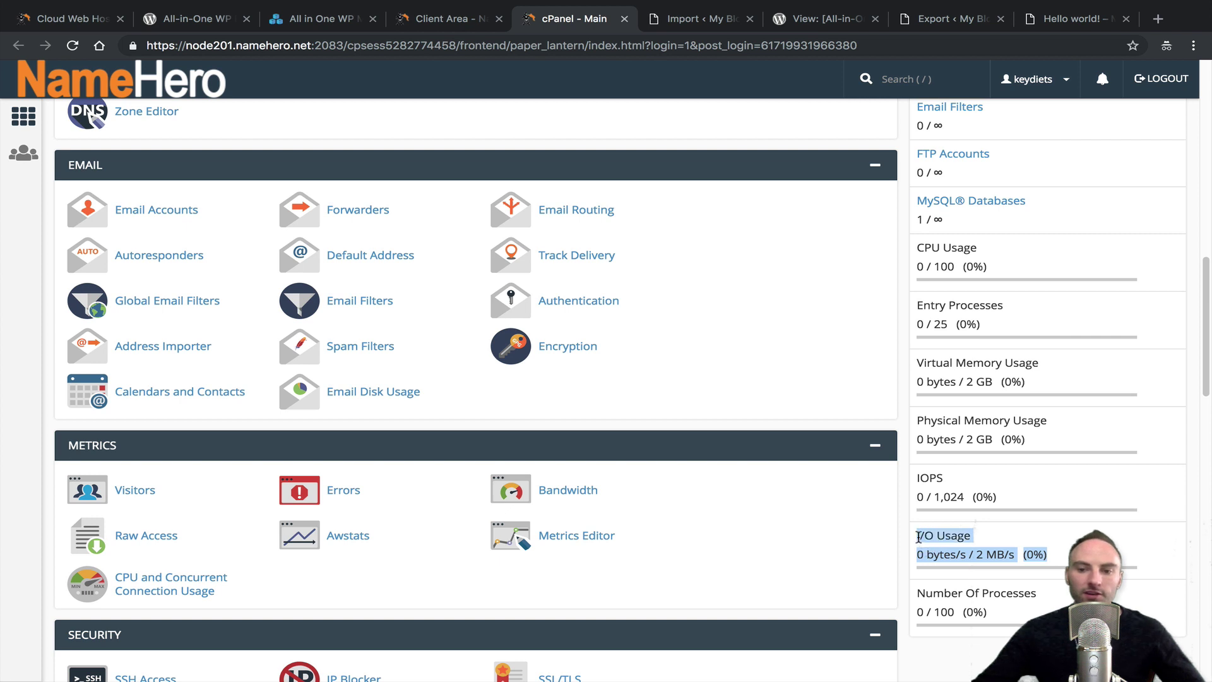
left_click(993, 548)
left_click_drag(1048, 556, 917, 533)
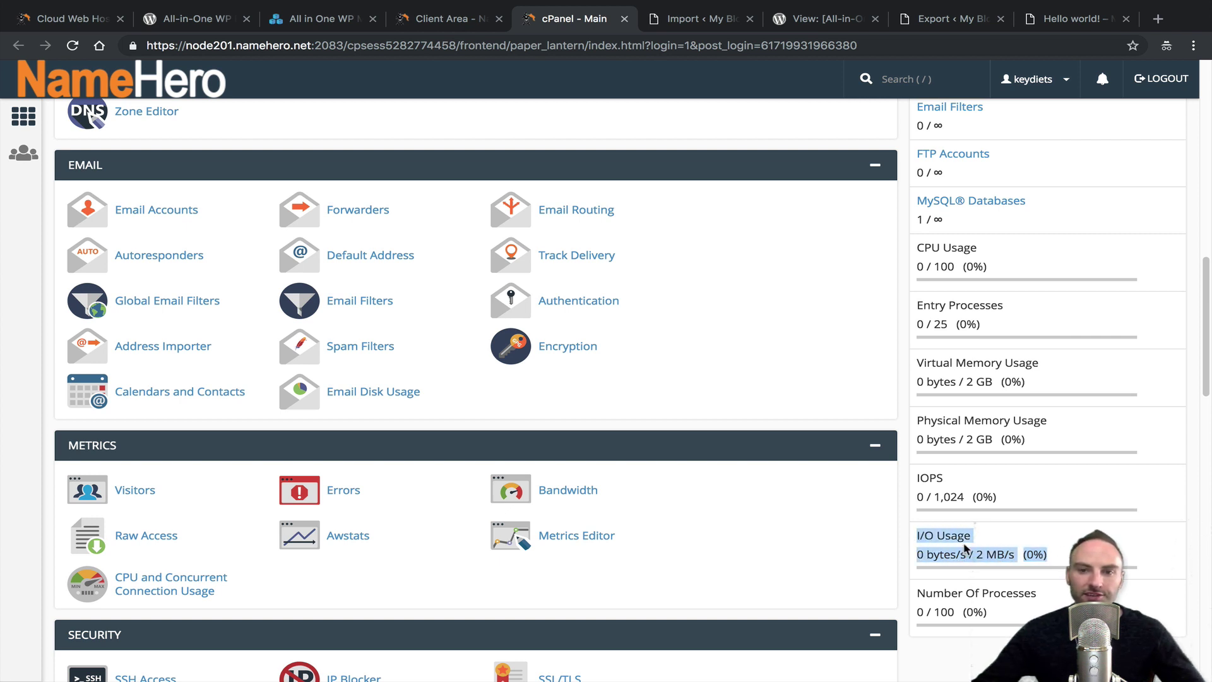
left_click(718, 21)
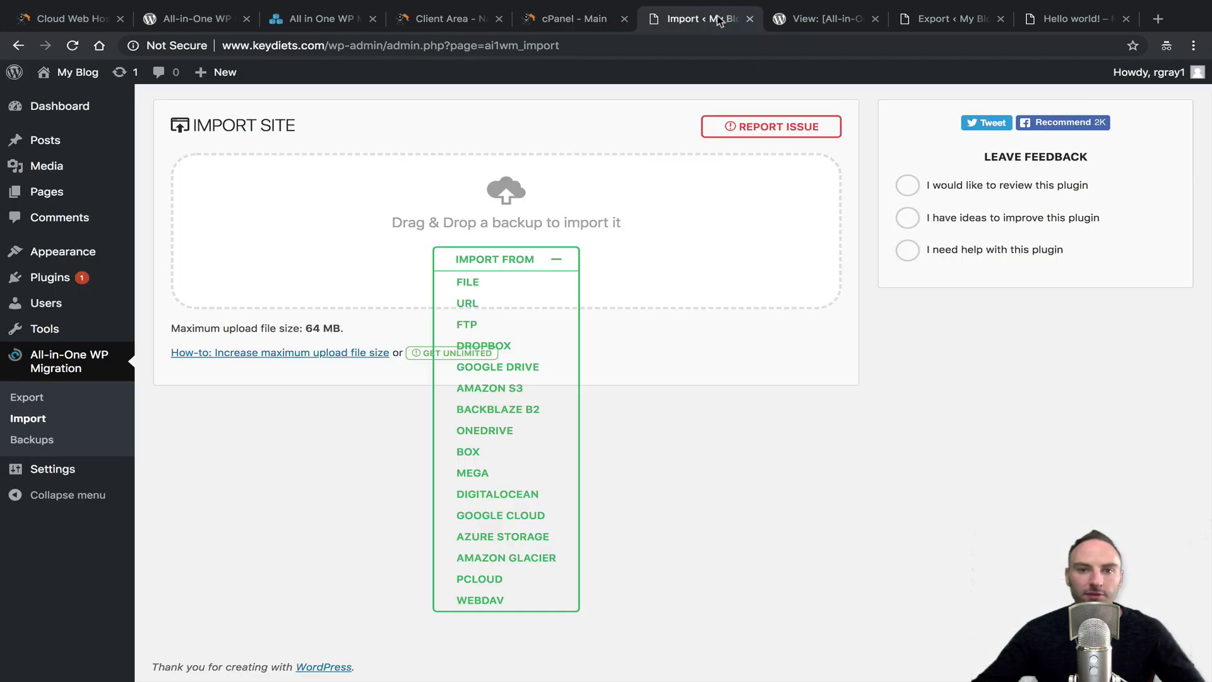
left_click(597, 22)
left_click(1039, 551)
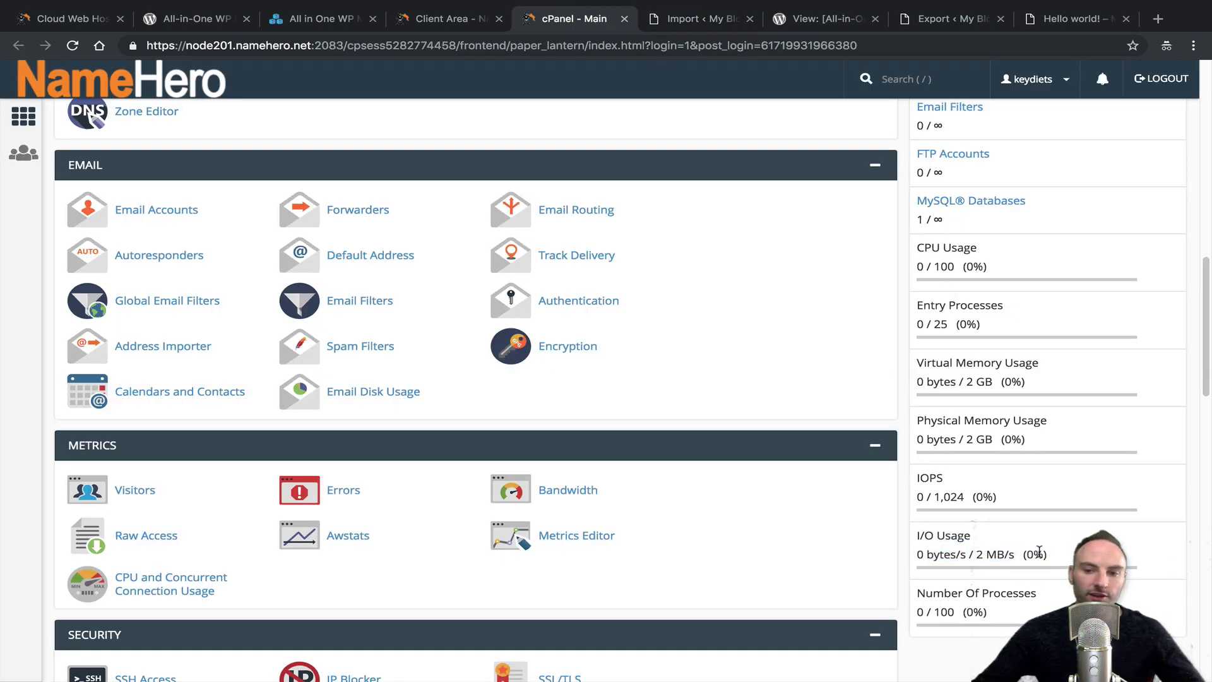
left_click_drag(947, 573, 917, 540)
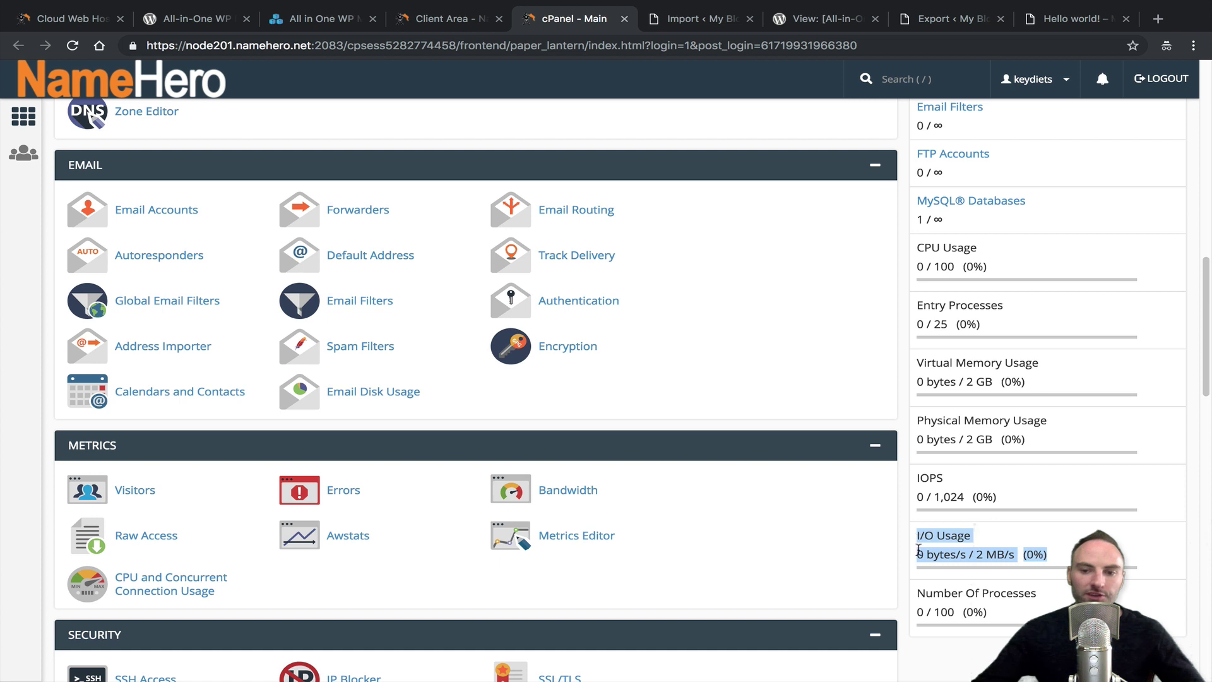
left_click(954, 558)
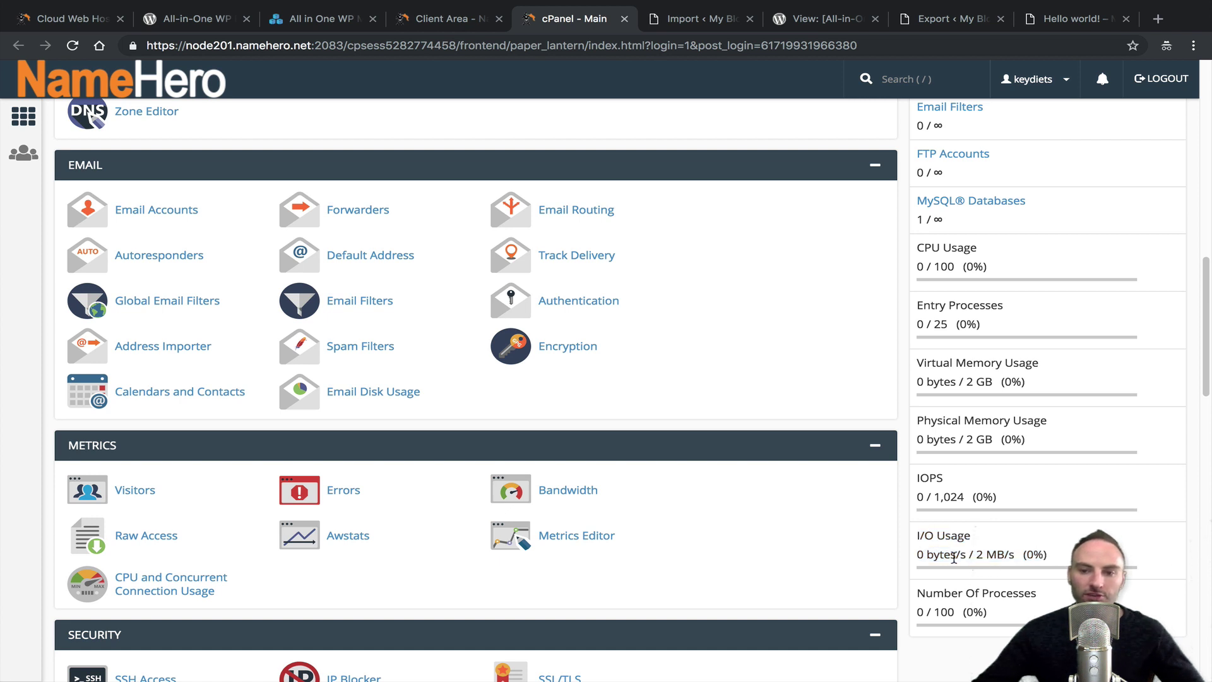
mouse_move(914, 559)
left_mouse_down()
mouse_move(985, 560)
mouse_move(918, 557)
mouse_move(917, 545)
mouse_move(972, 539)
mouse_move(1016, 550)
mouse_move(918, 548)
mouse_move(1053, 556)
mouse_move(926, 554)
mouse_move(920, 538)
left_mouse_up()
left_click(921, 547)
left_click(914, 542)
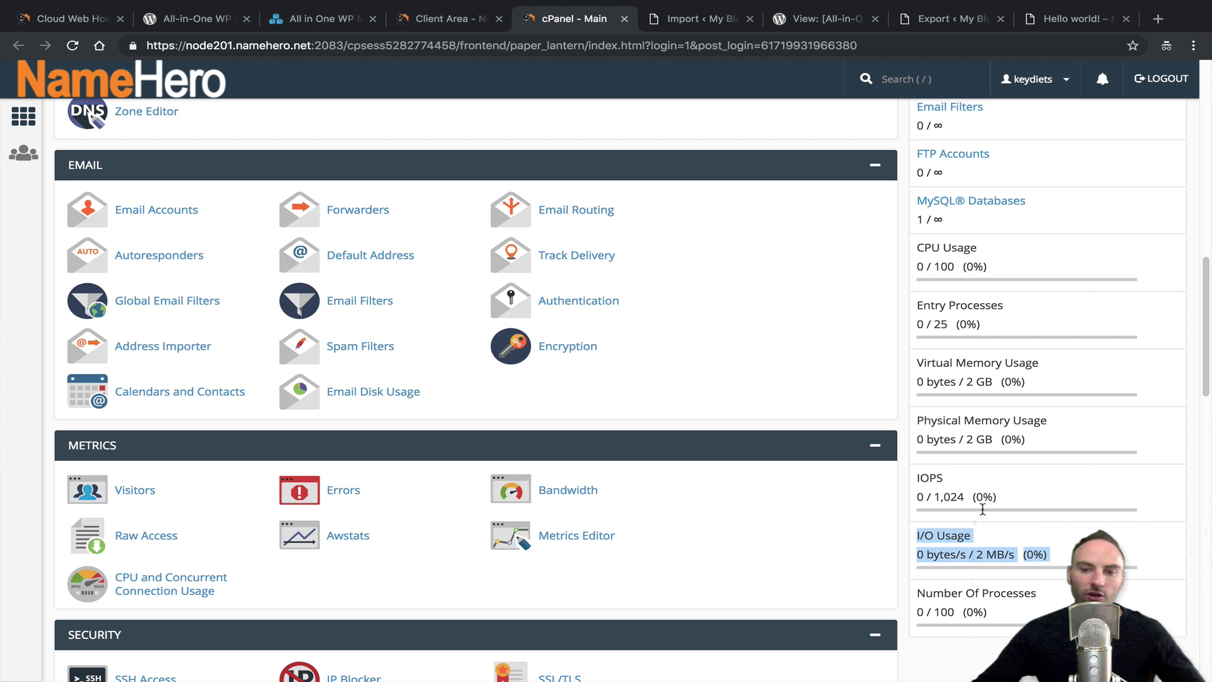
mouse_move(1049, 557)
left_mouse_down()
mouse_move(920, 555)
mouse_move(911, 541)
mouse_move(1065, 561)
left_mouse_up()
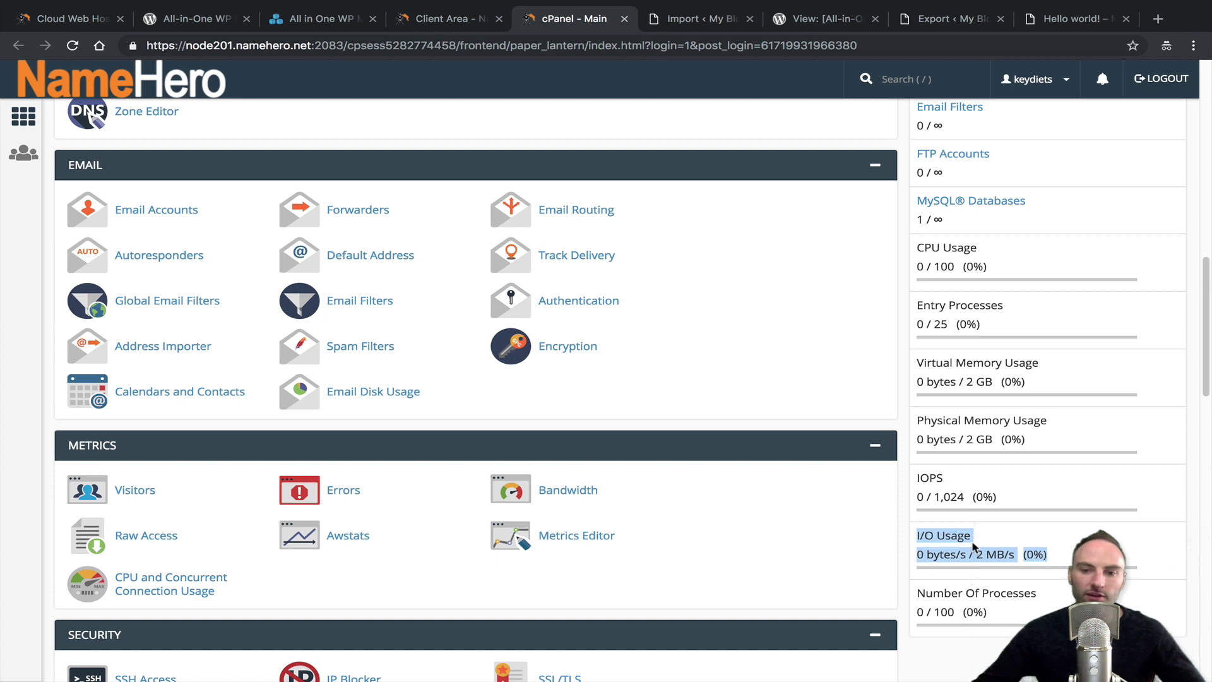
mouse_move(924, 535)
left_mouse_down()
mouse_move(974, 537)
mouse_move(983, 554)
mouse_move(912, 544)
left_mouse_up()
left_click(1031, 553)
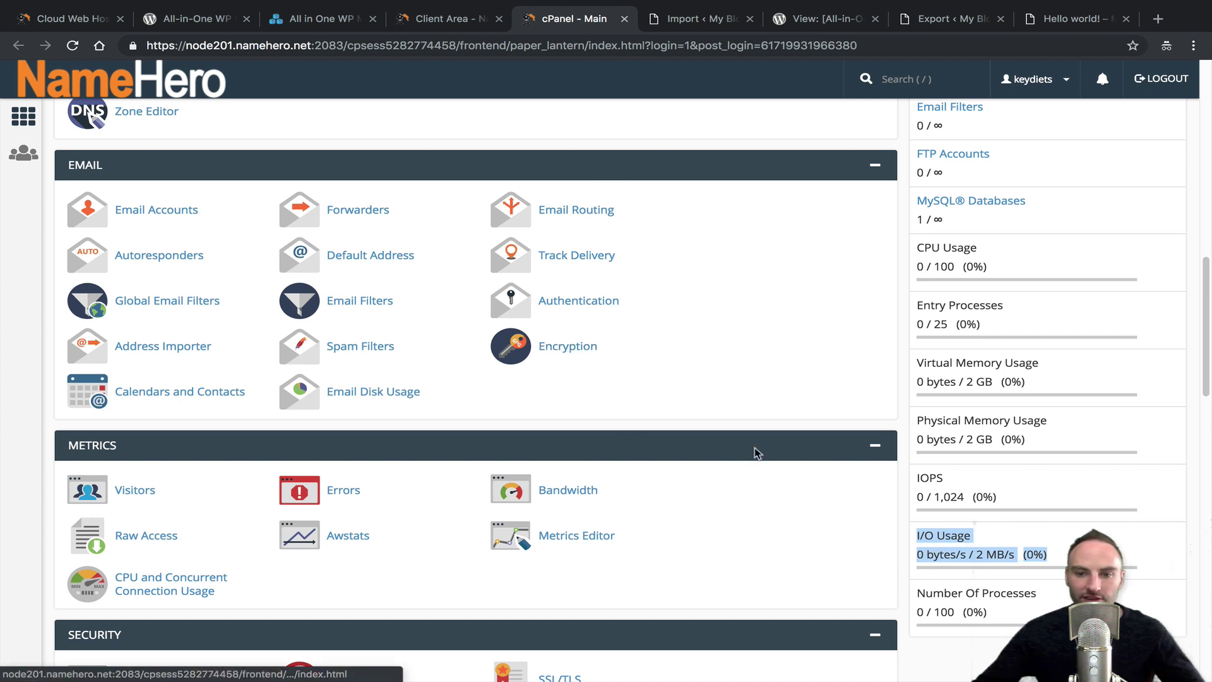
left_click(916, 562)
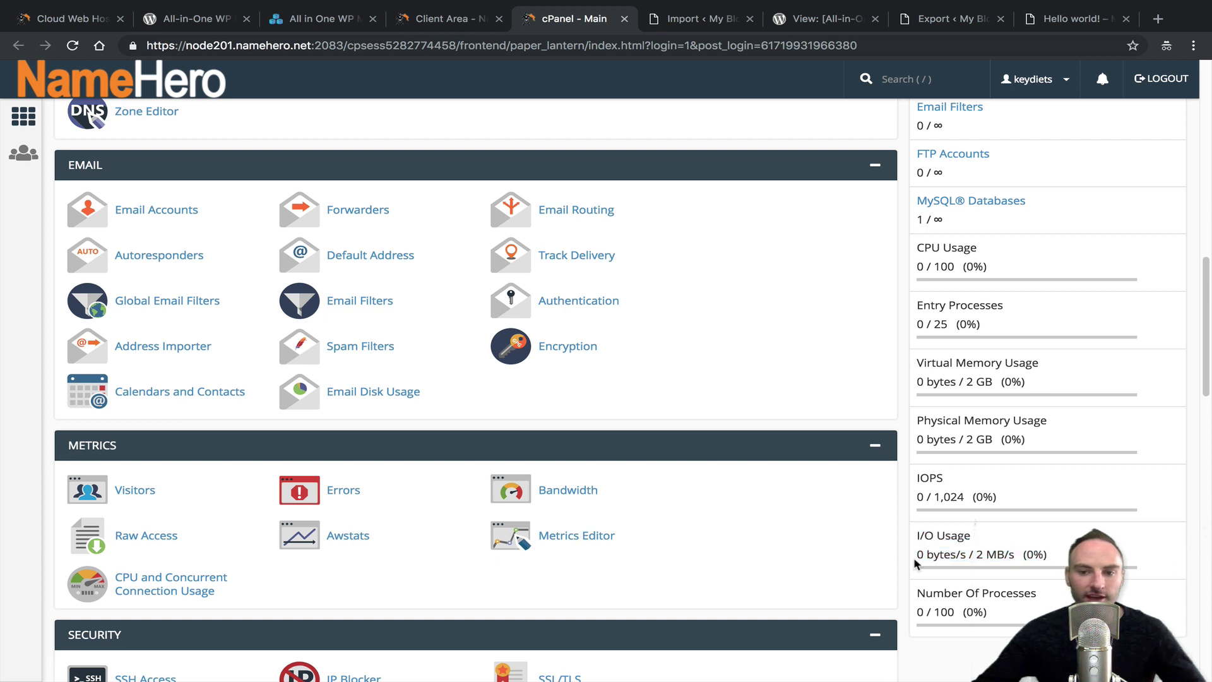
mouse_move(919, 551)
left_mouse_down()
mouse_move(1048, 555)
mouse_move(941, 553)
mouse_move(909, 544)
mouse_move(916, 529)
left_mouse_up()
left_click(1014, 570)
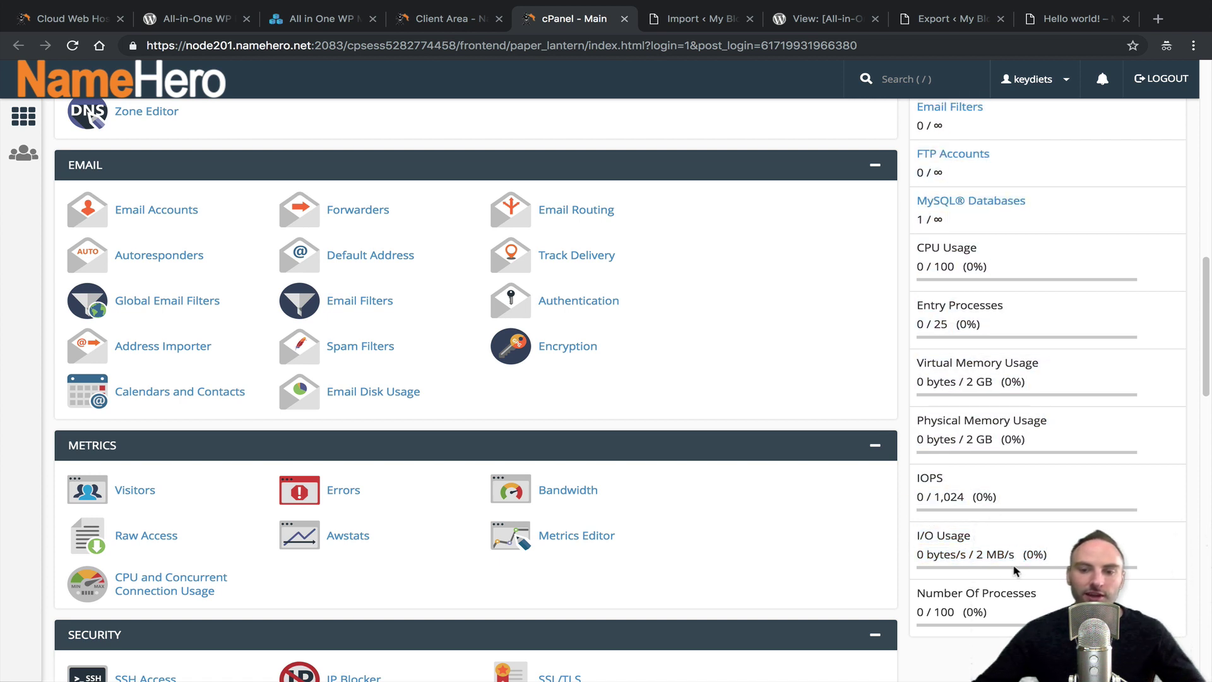
Switch to the WordPress admin, reload All-in-One WP Migration's Import page and check the maximum upload file size
left_click(678, 14)
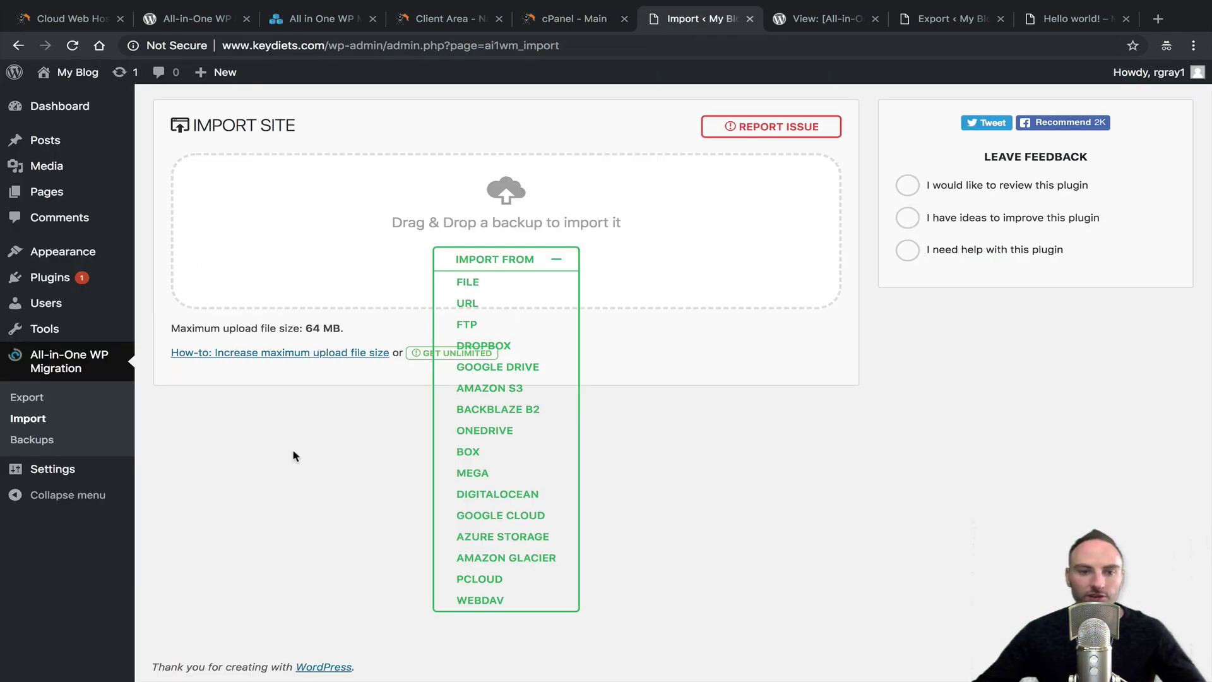
left_click(572, 18)
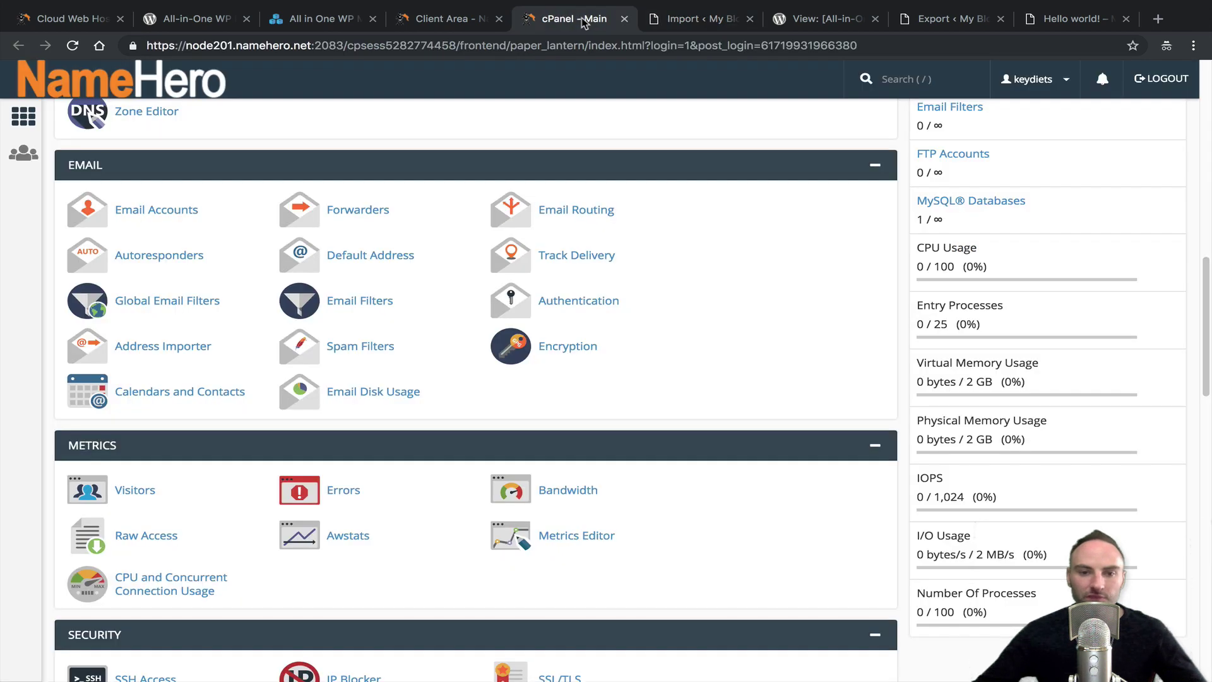
left_click(702, 20)
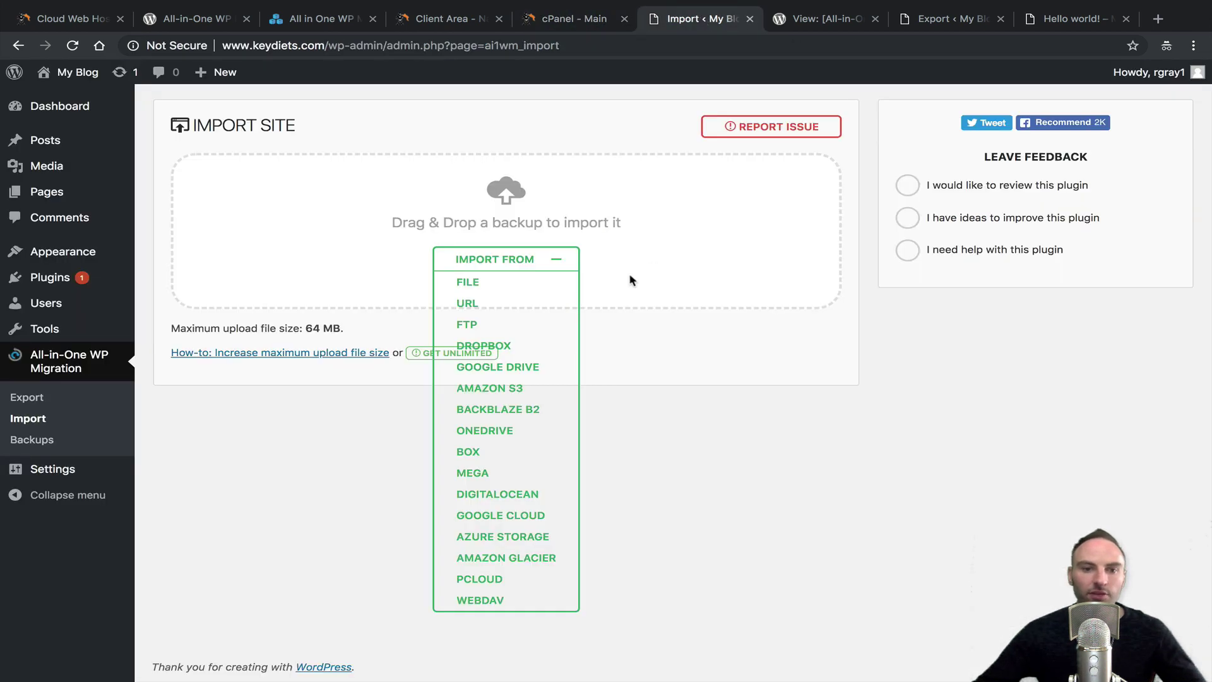
left_click(28, 418)
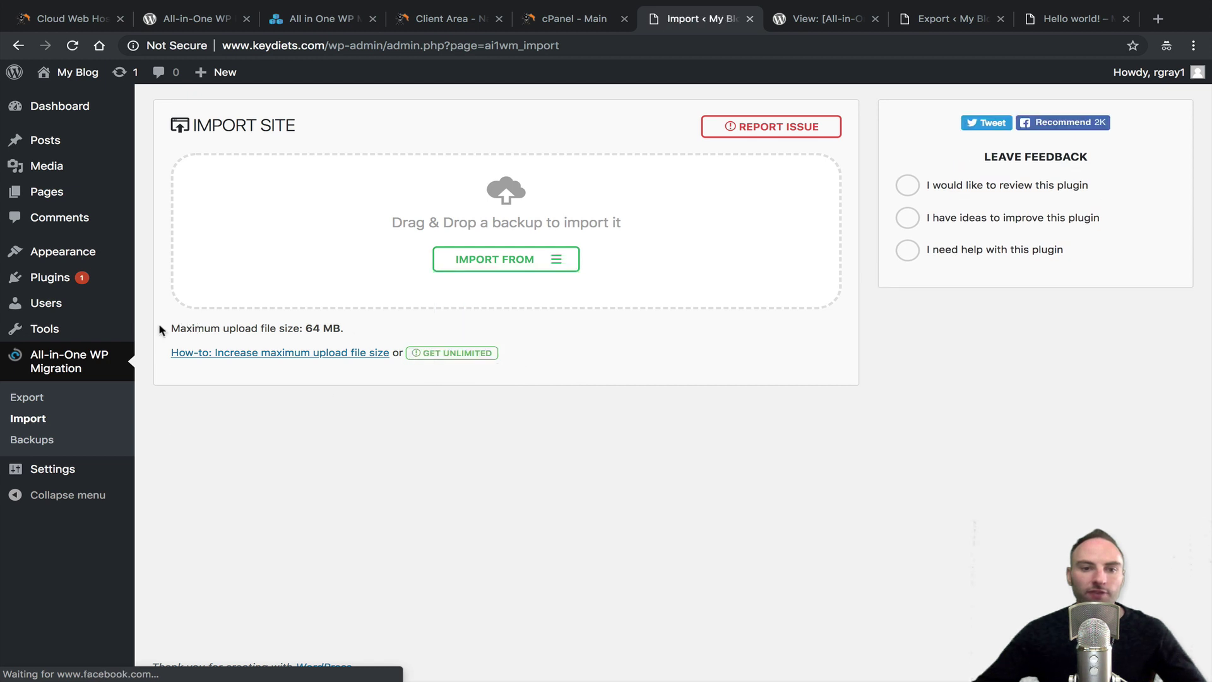
left_click_drag(169, 329, 222, 328)
left_click(189, 339)
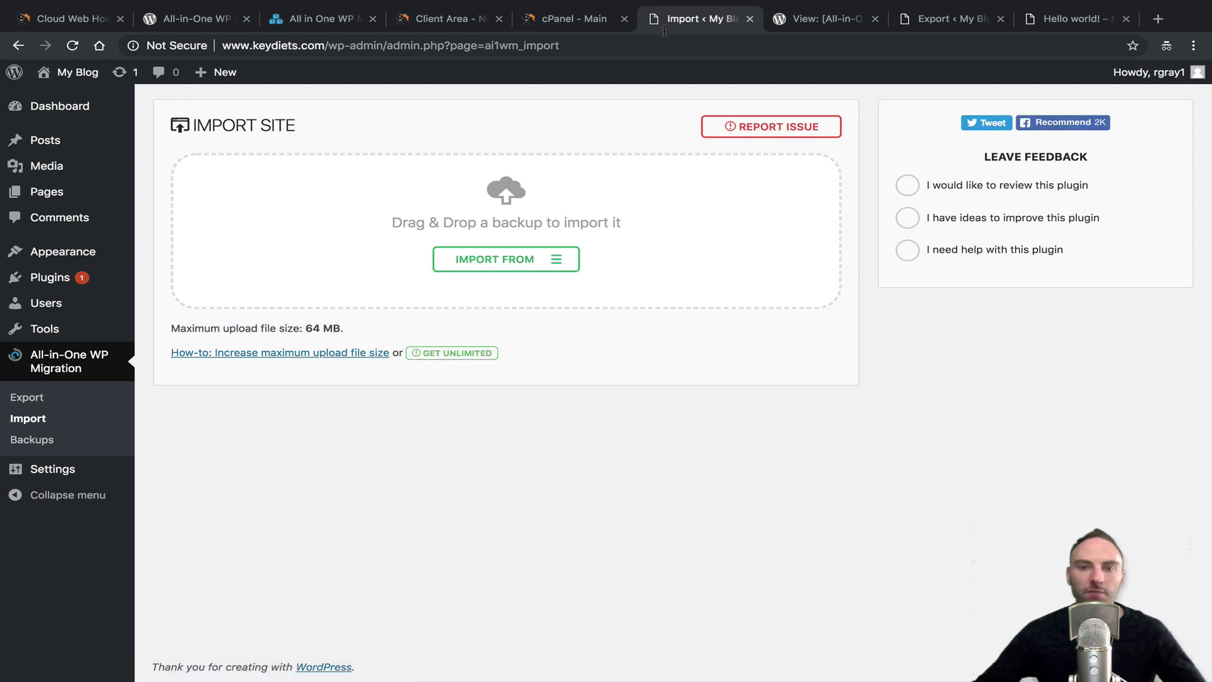
Return to cPanel, find Select PHP Version by searching for "php", and open its PHP options
left_click(609, 19)
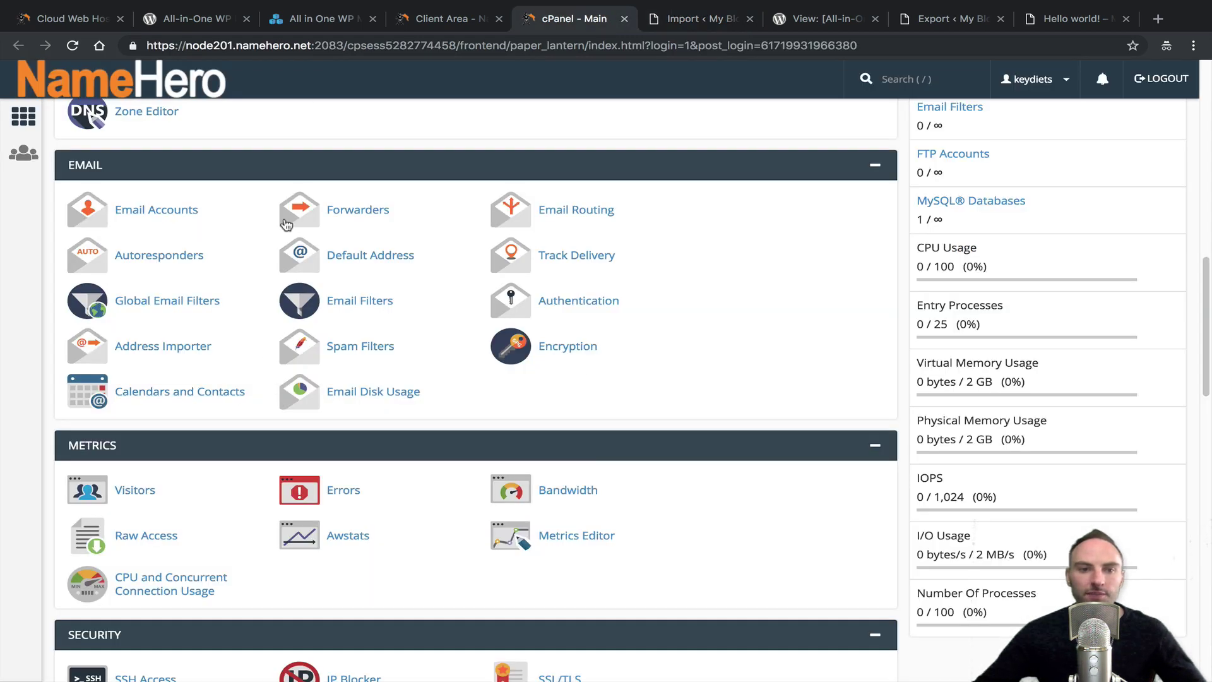
scroll(286, 225, "up", 10)
left_click(191, 120)
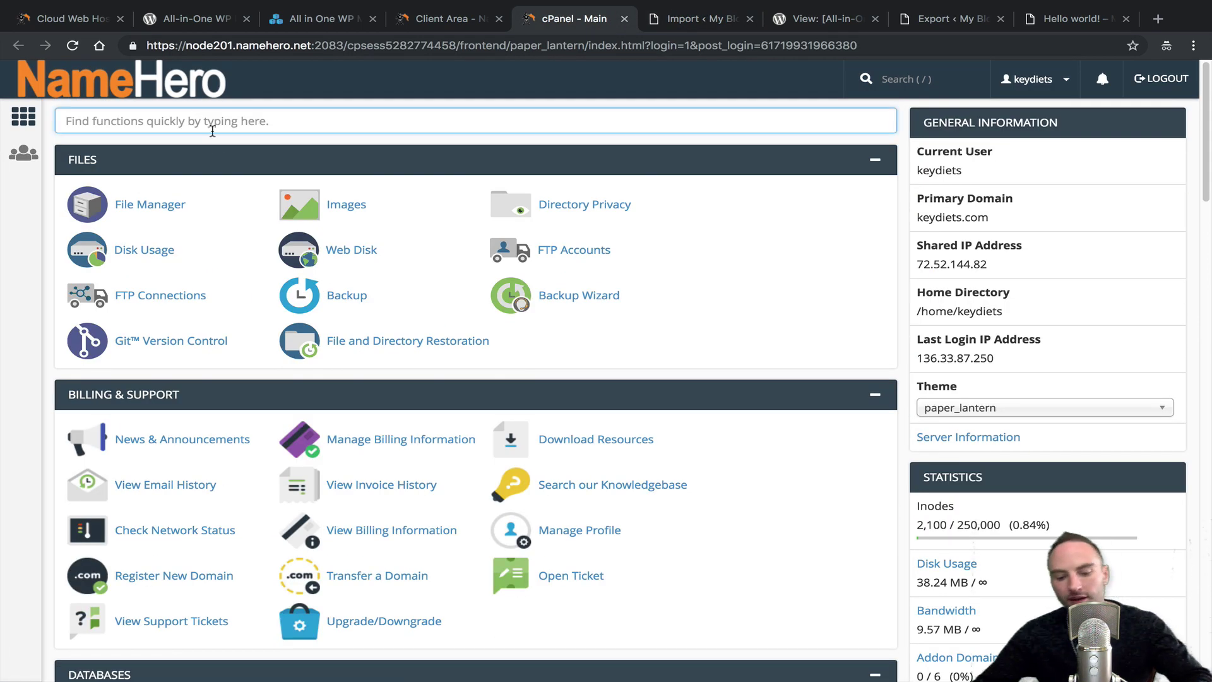
type("php")
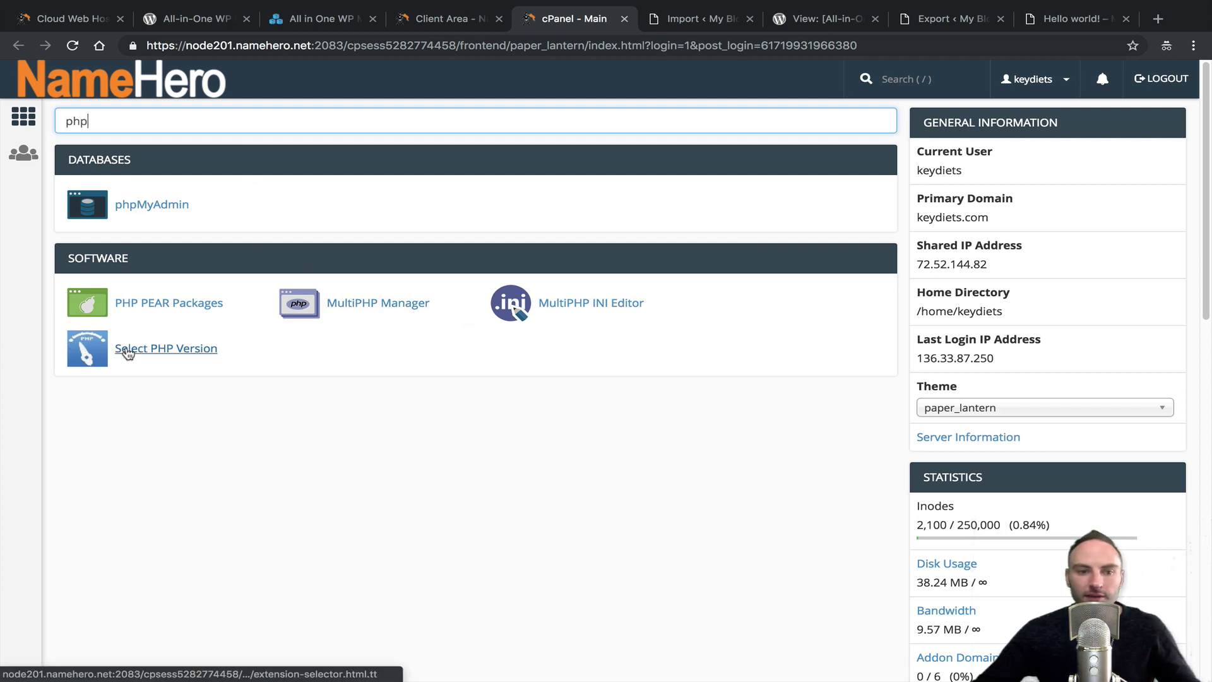
left_click(148, 351)
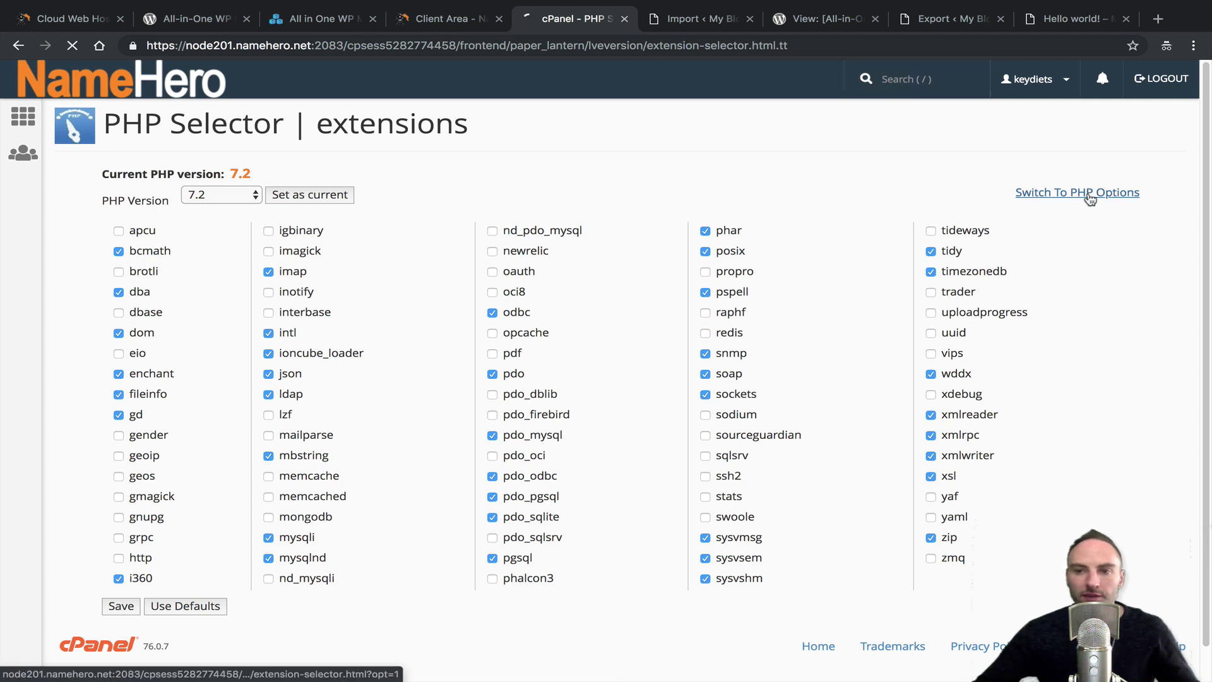
left_click(1090, 195)
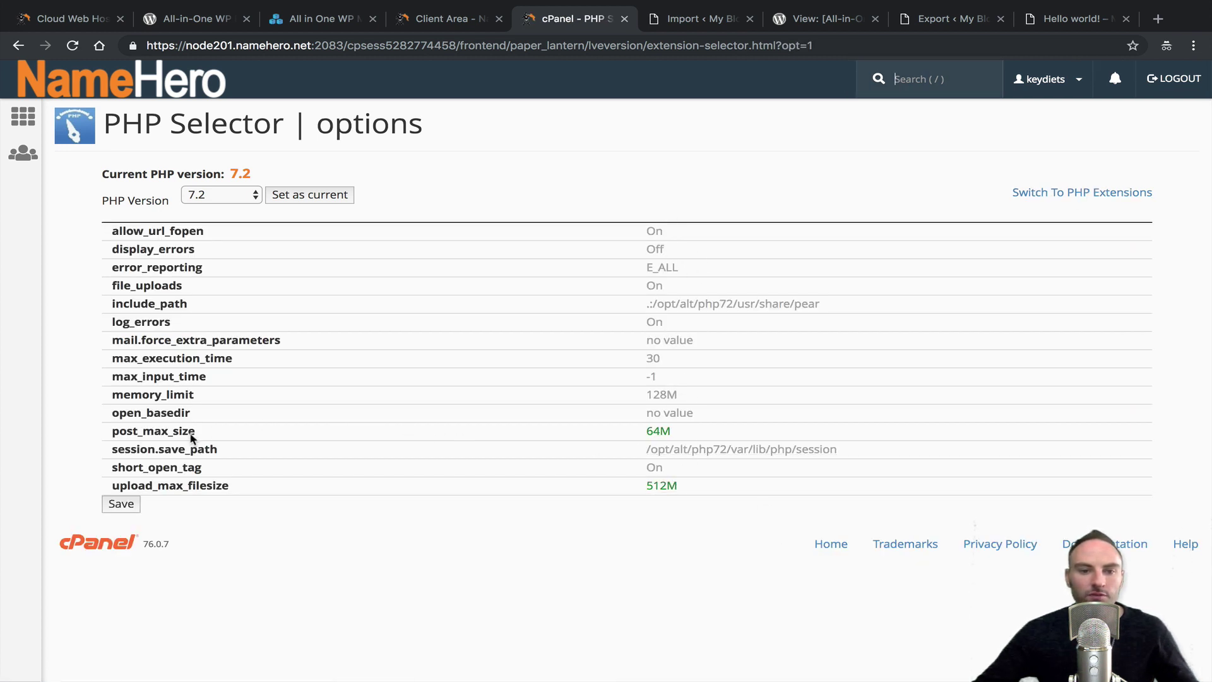
Set the post_max_size PHP option to 128M and apply the value
left_click_drag(111, 431, 206, 442)
left_click(660, 431)
left_click(670, 432)
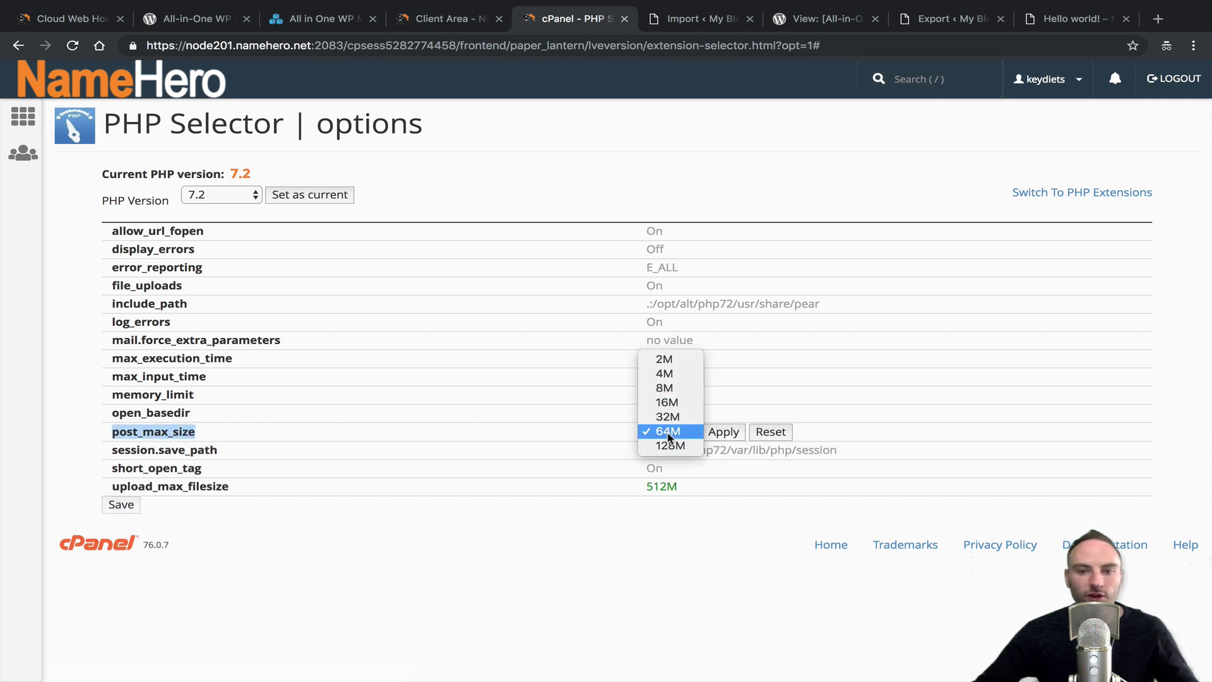
left_click(667, 444)
left_click(719, 432)
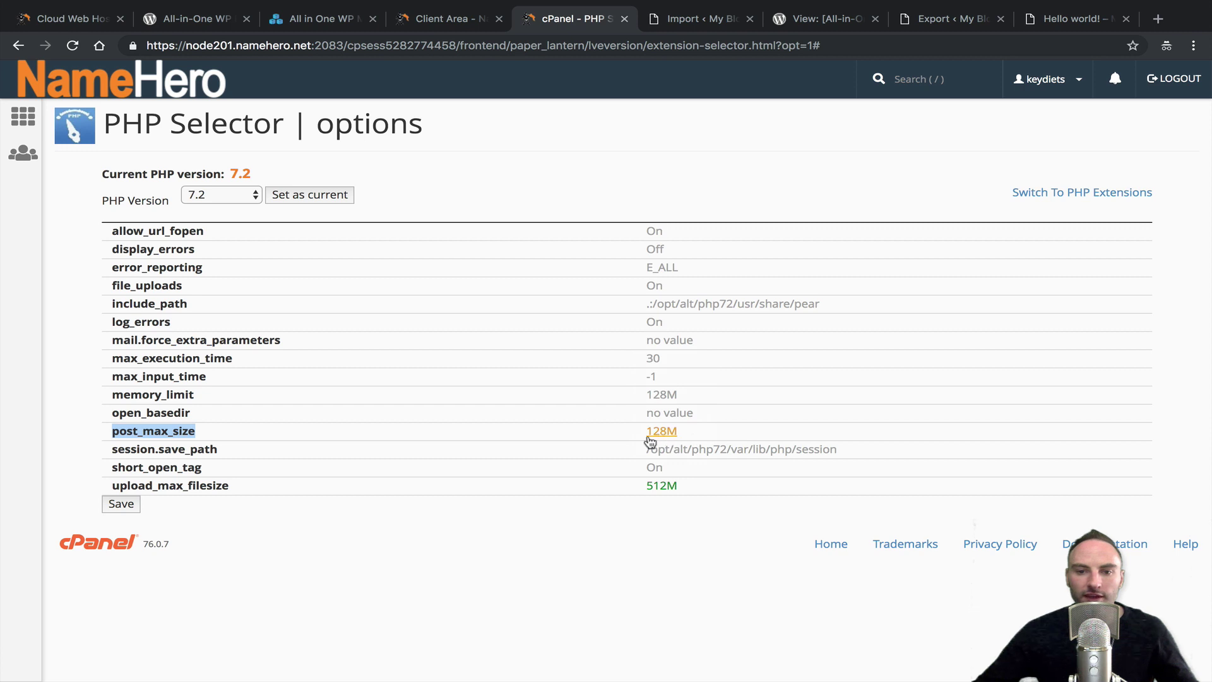
Set the memory_limit PHP option to 512M and apply the value
left_click_drag(109, 395, 196, 396)
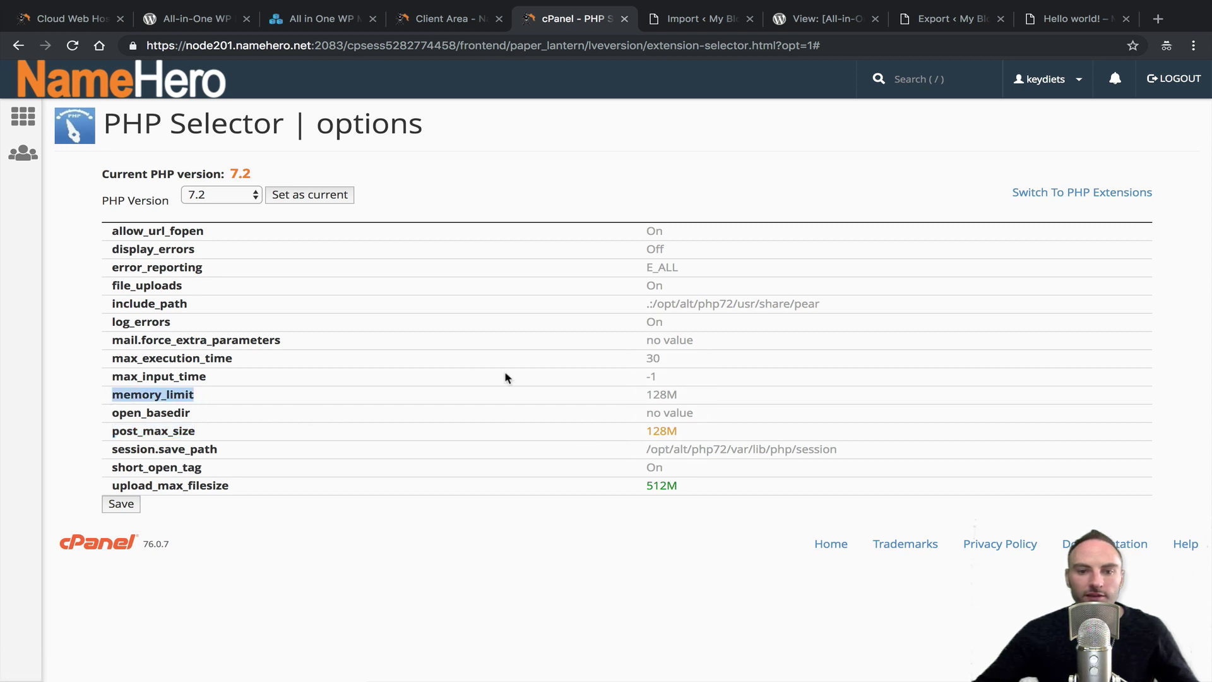
left_click(660, 395)
left_click(666, 397)
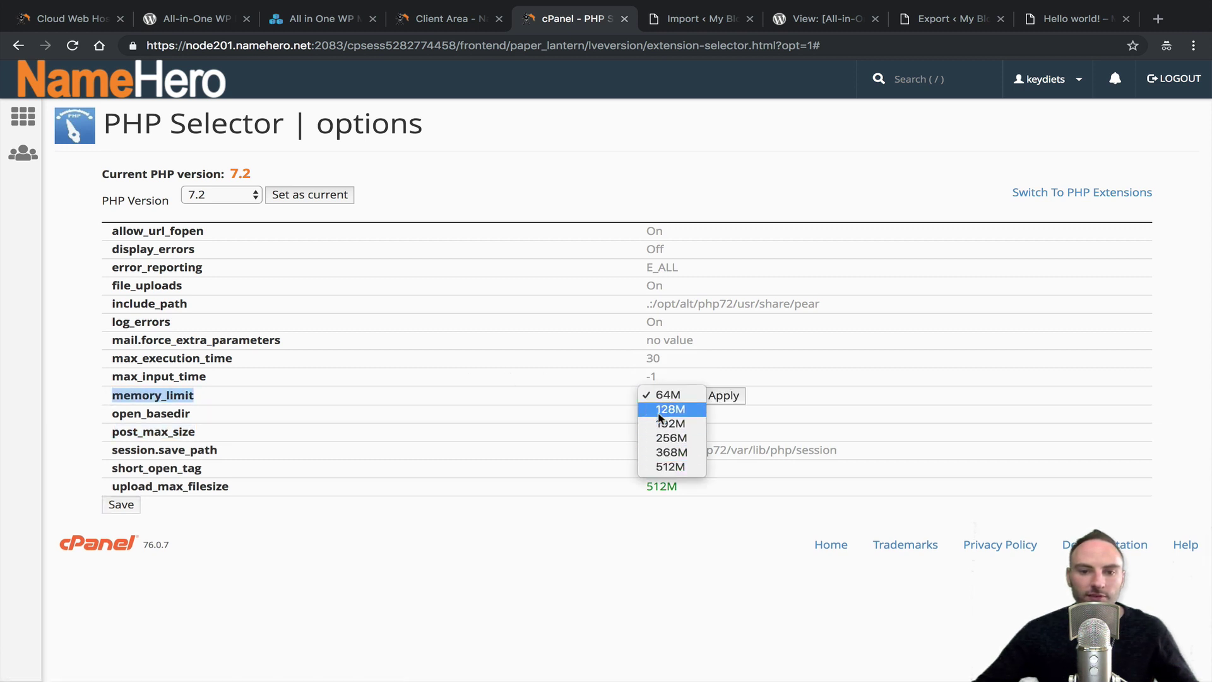
left_click(671, 467)
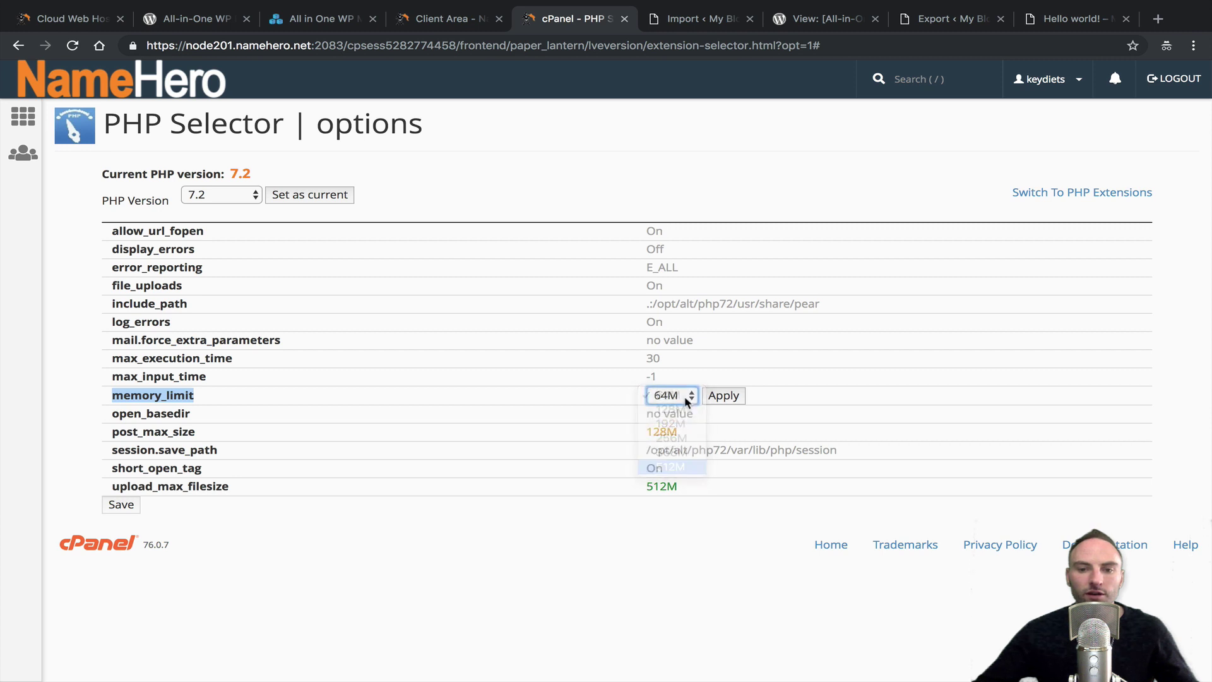
left_click(722, 396)
Set the upload_max_filesize PHP option to 256M, apply the value and save the PHP settings
left_click_drag(134, 485, 398, 489)
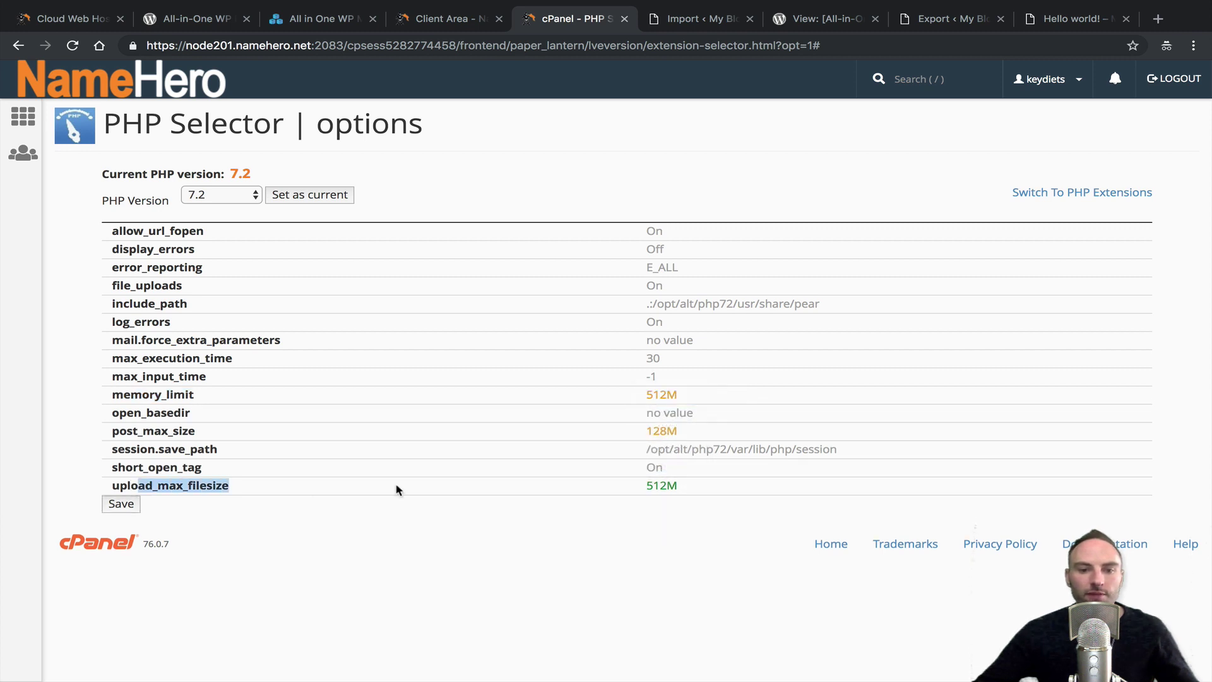
left_click(660, 486)
left_click(679, 489)
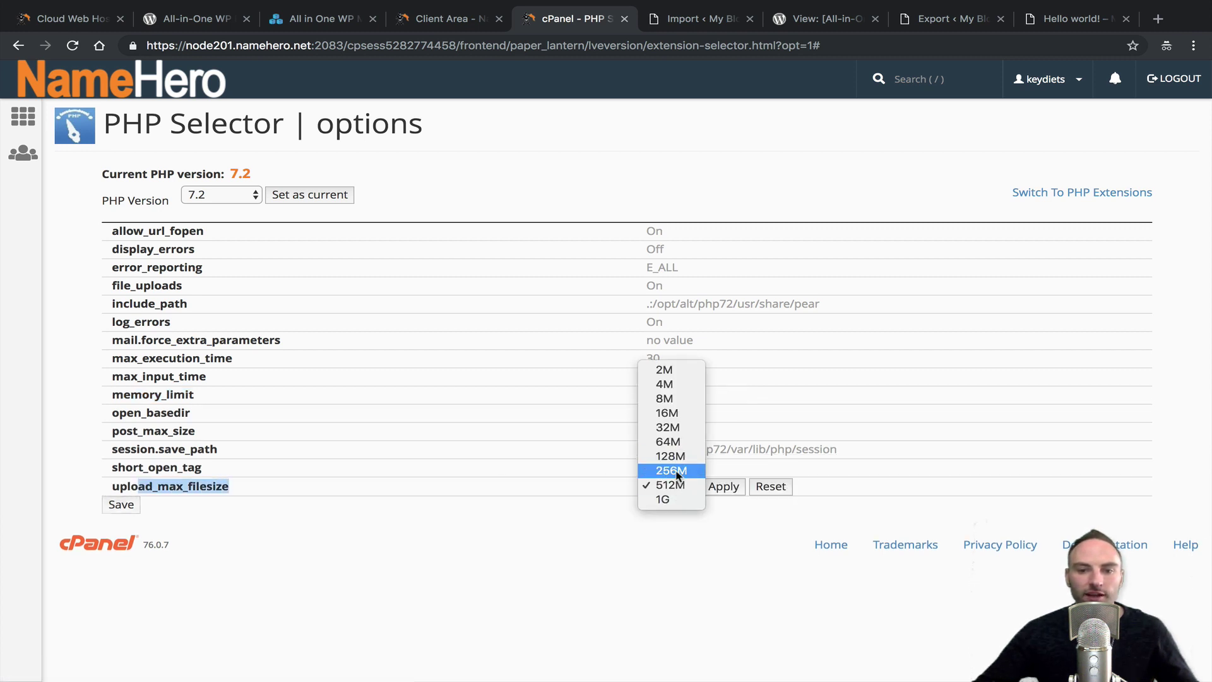
left_click(671, 471)
left_click(708, 491)
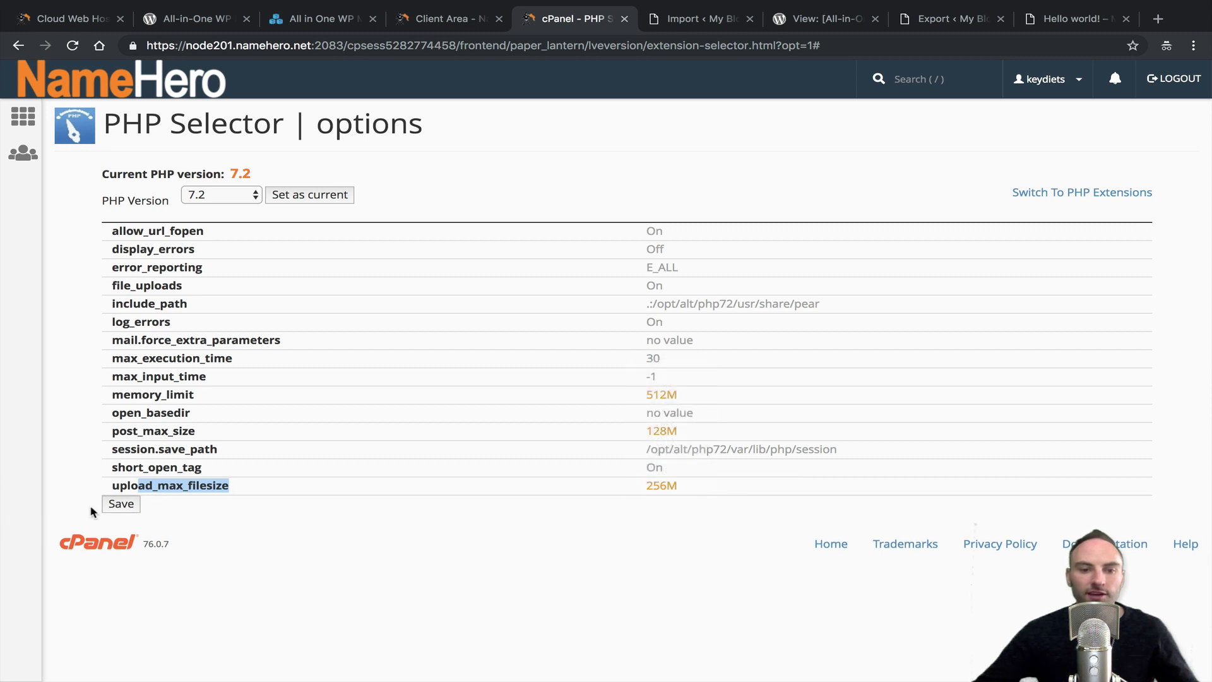
left_click(120, 503)
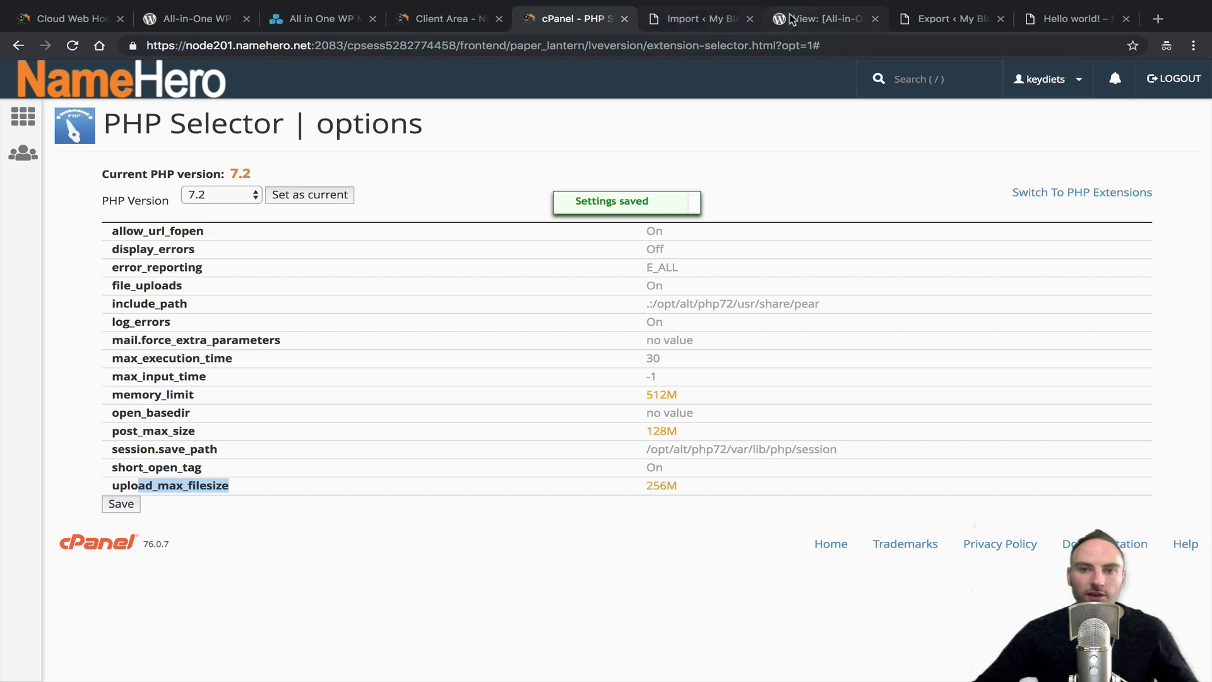
Switch to All-in-One WP Migration's WordPress.org page and read the section on bypassing all upload size restrictions
left_click(219, 26)
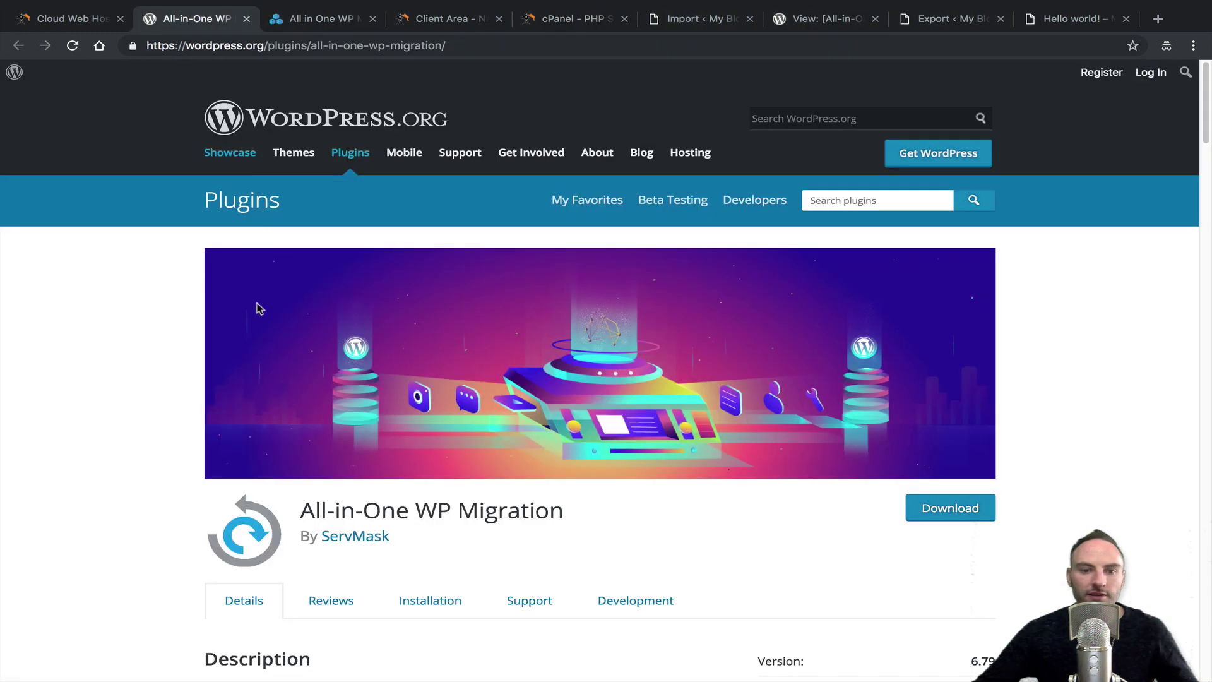
scroll(258, 309, "down", 15)
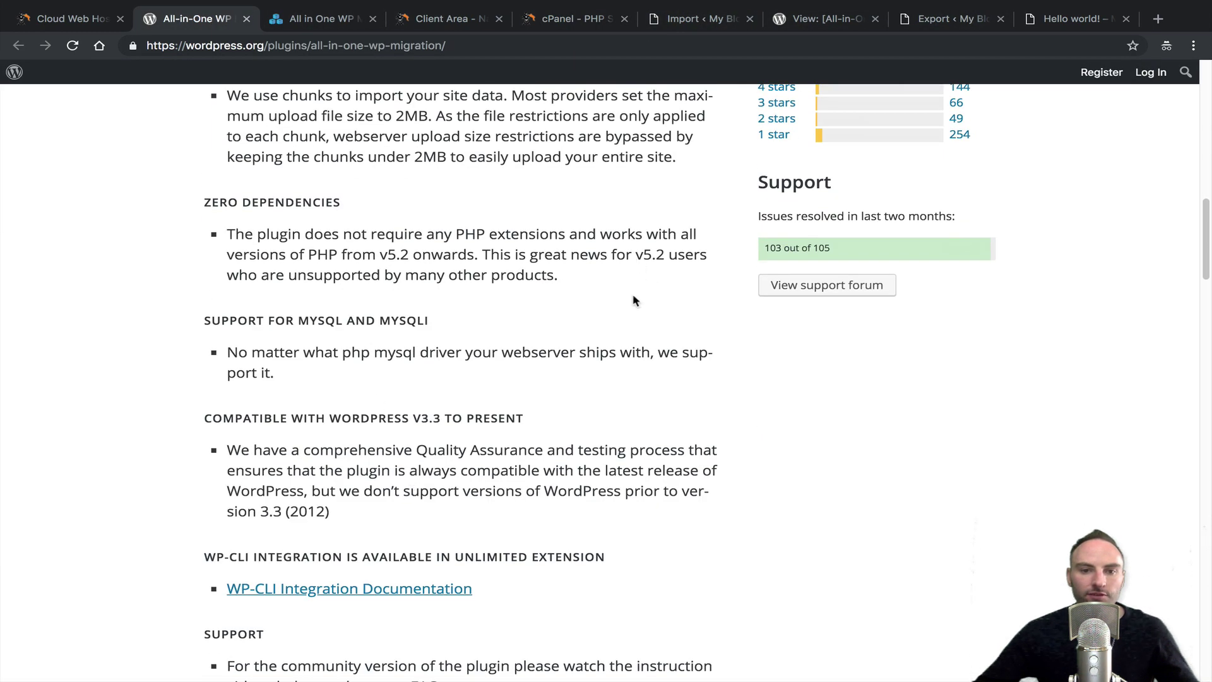
scroll(378, 455, "up", 1)
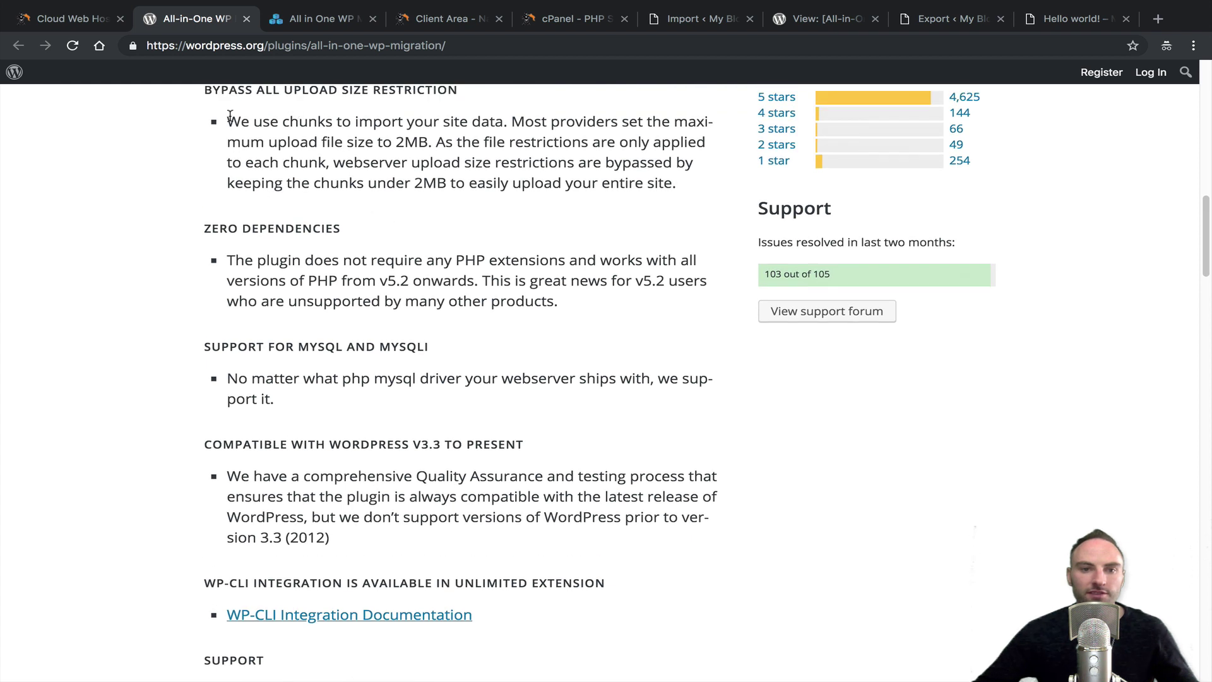
left_click_drag(230, 118, 654, 163)
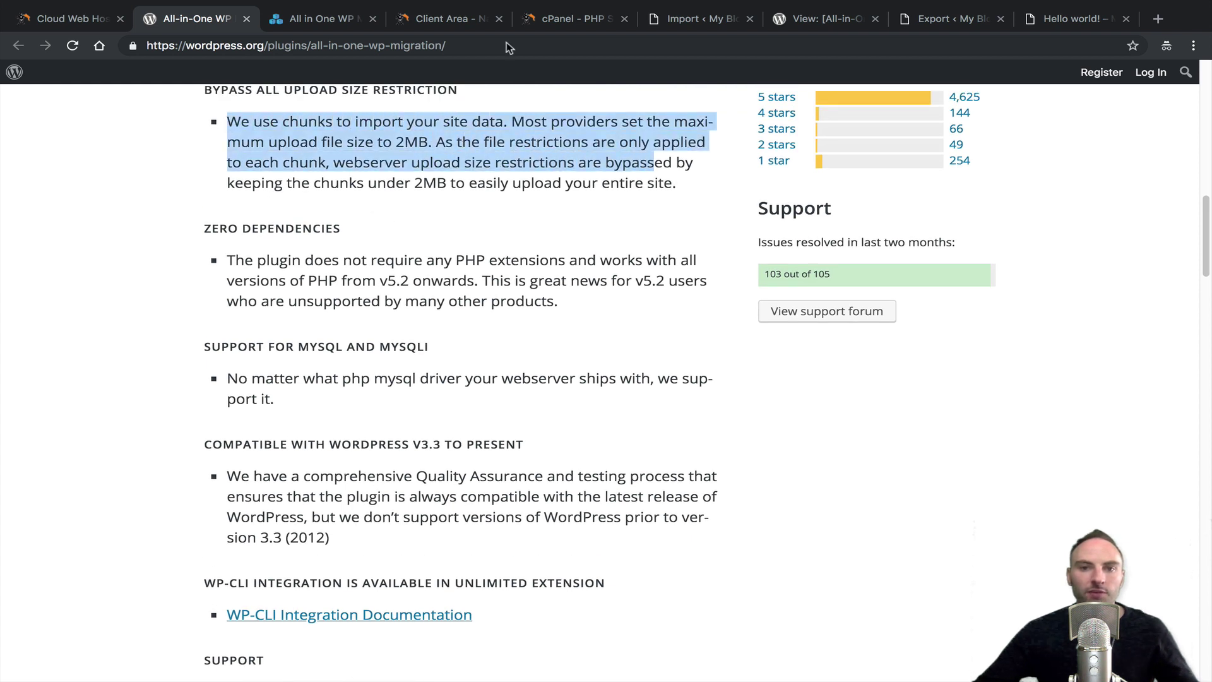
Return to the PHP Selector options in cPanel and save the settings again
left_click(571, 19)
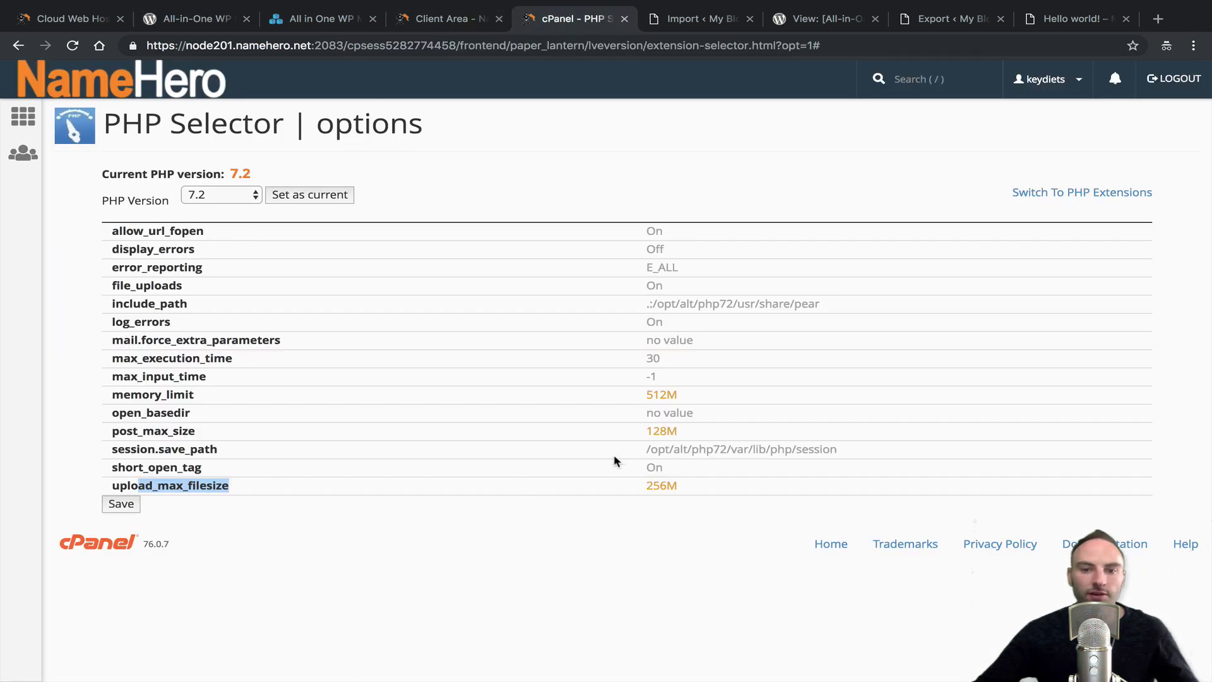
left_click(650, 509)
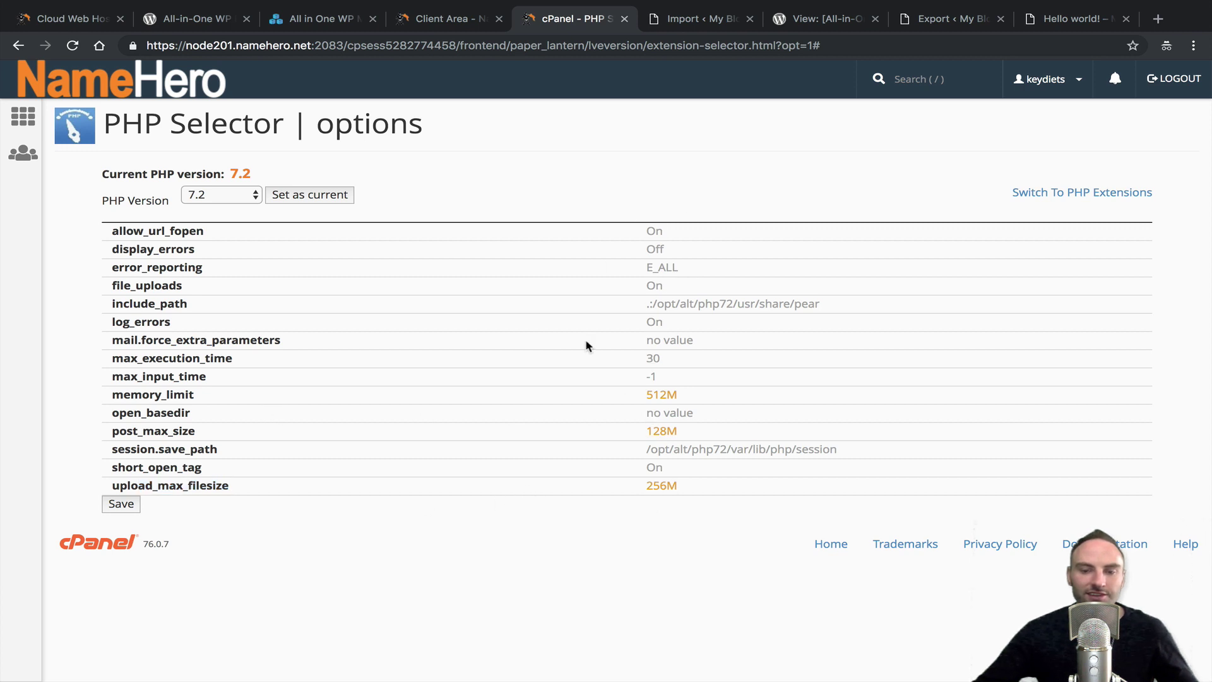
left_click(120, 504)
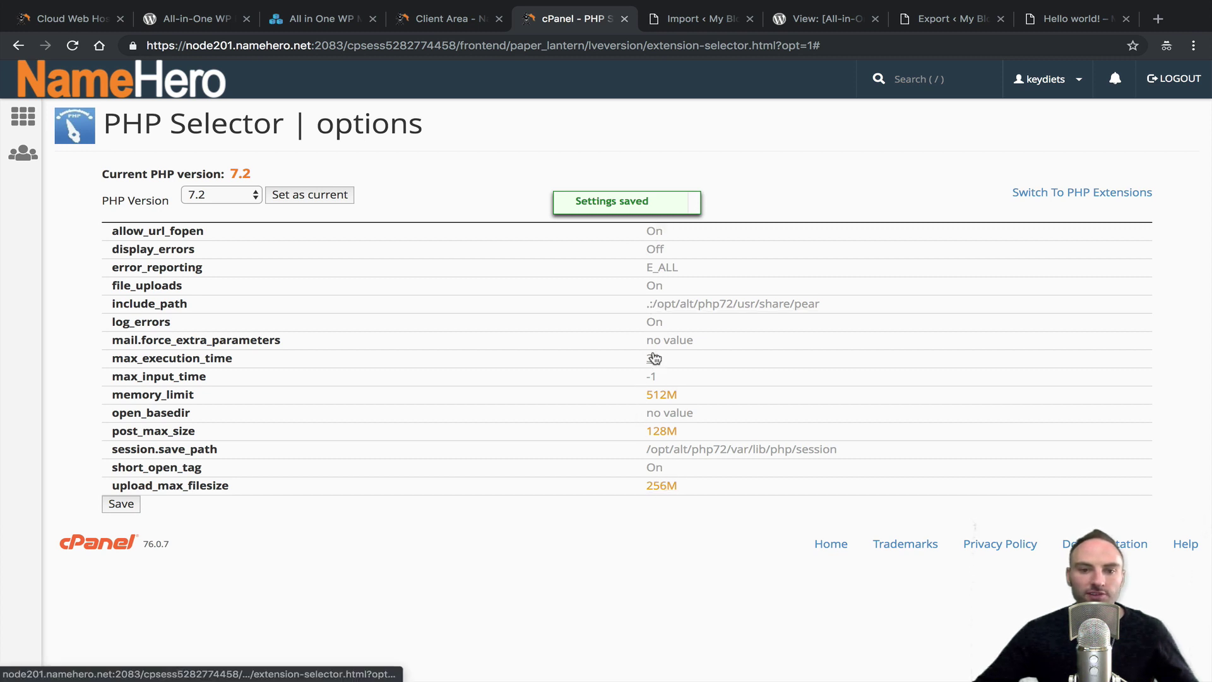
Open max_execution_time for editing, apply it with the value 30 and save the PHP options
left_click_drag(110, 361, 501, 351)
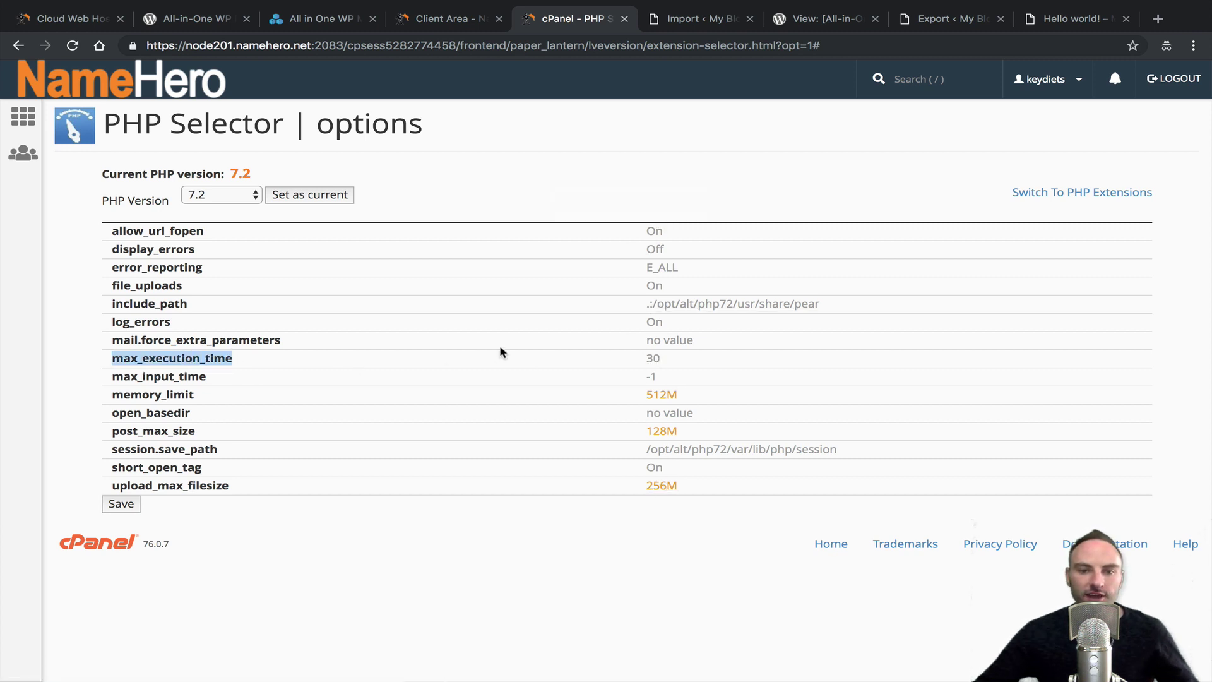
left_click(653, 362)
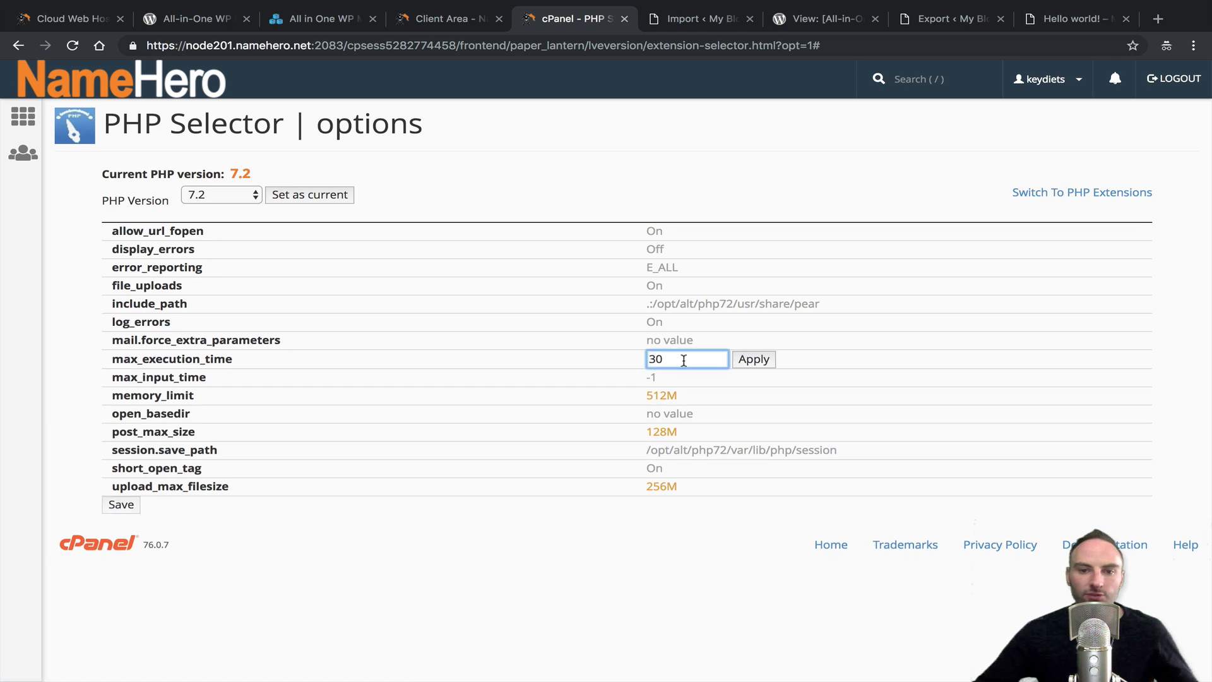
double_click(653, 358)
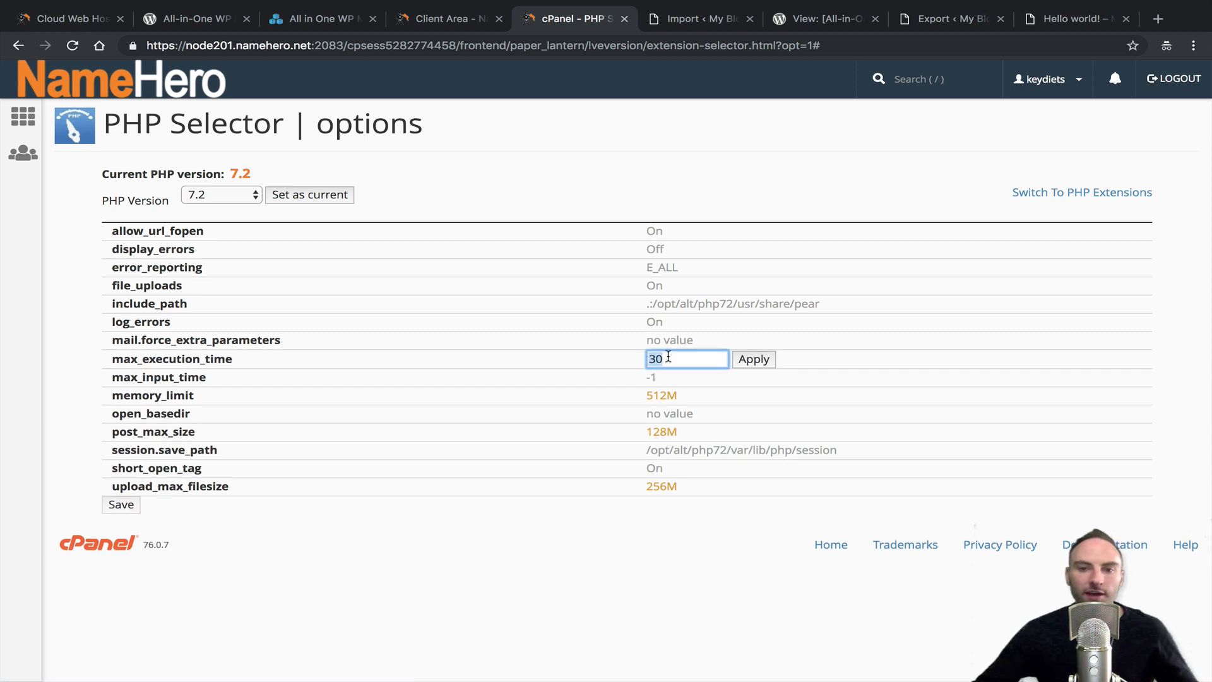
left_click(701, 357)
double_click(650, 364)
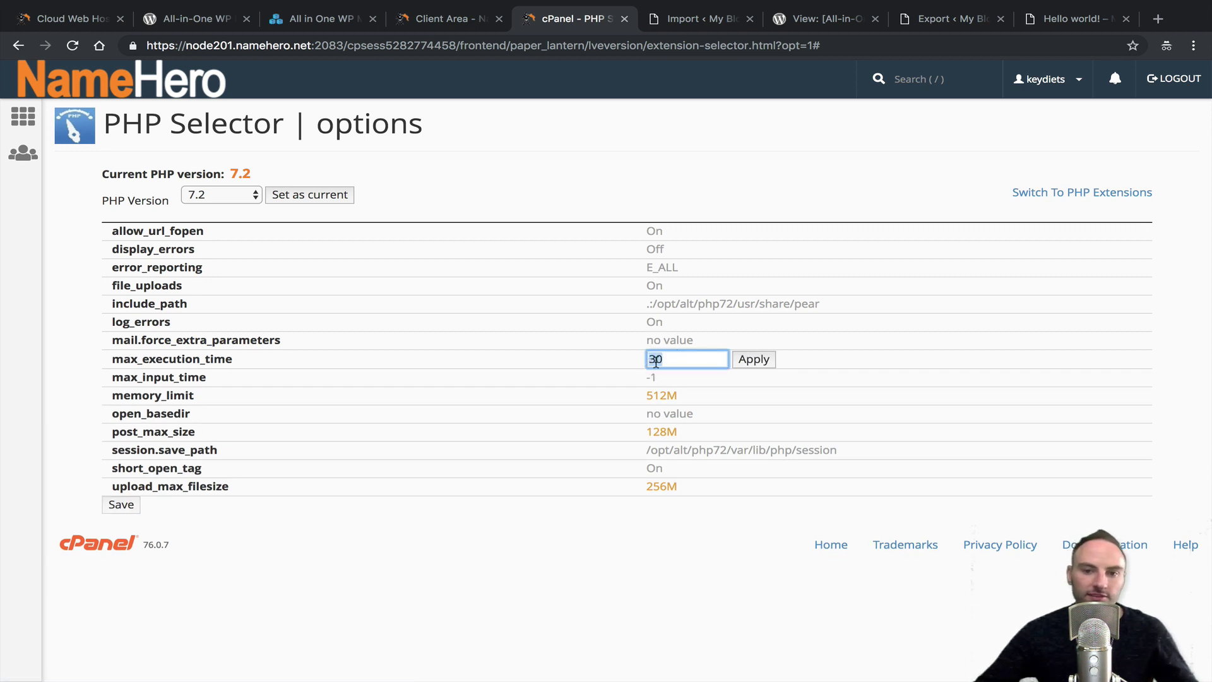
left_click(675, 360)
left_click(762, 362)
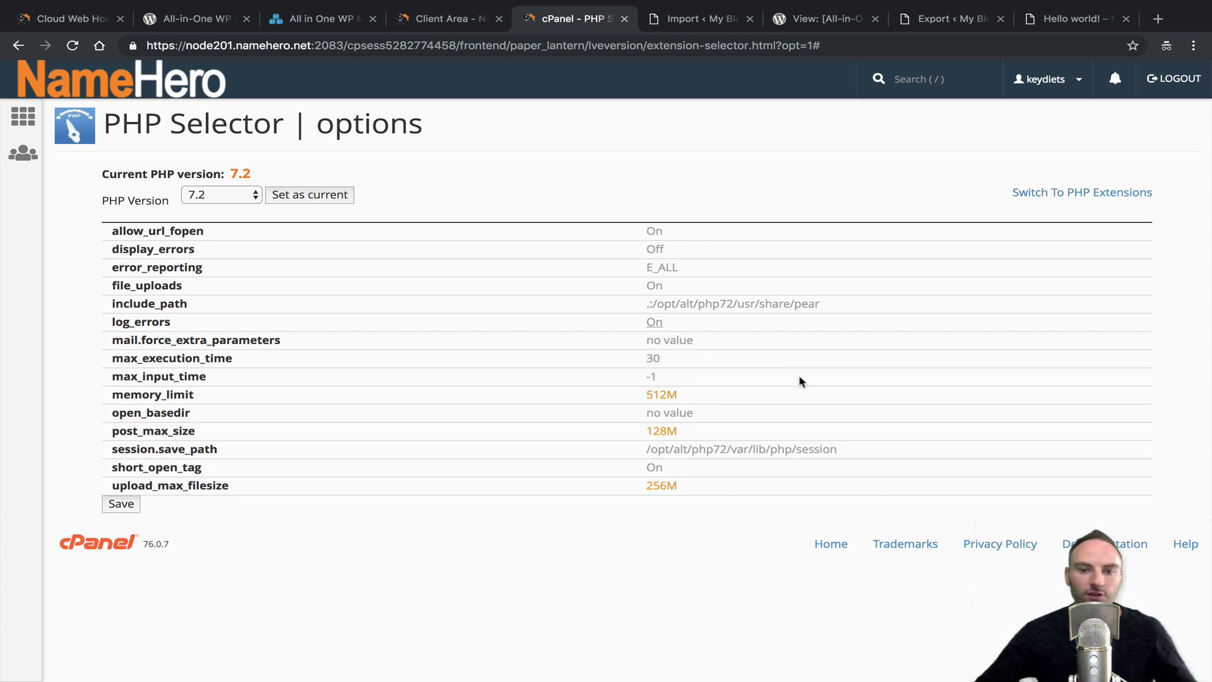
left_click(120, 505)
Switch to the WordPress admin, reload the plugin's Import page and verify the new maximum upload file size
left_click(698, 52)
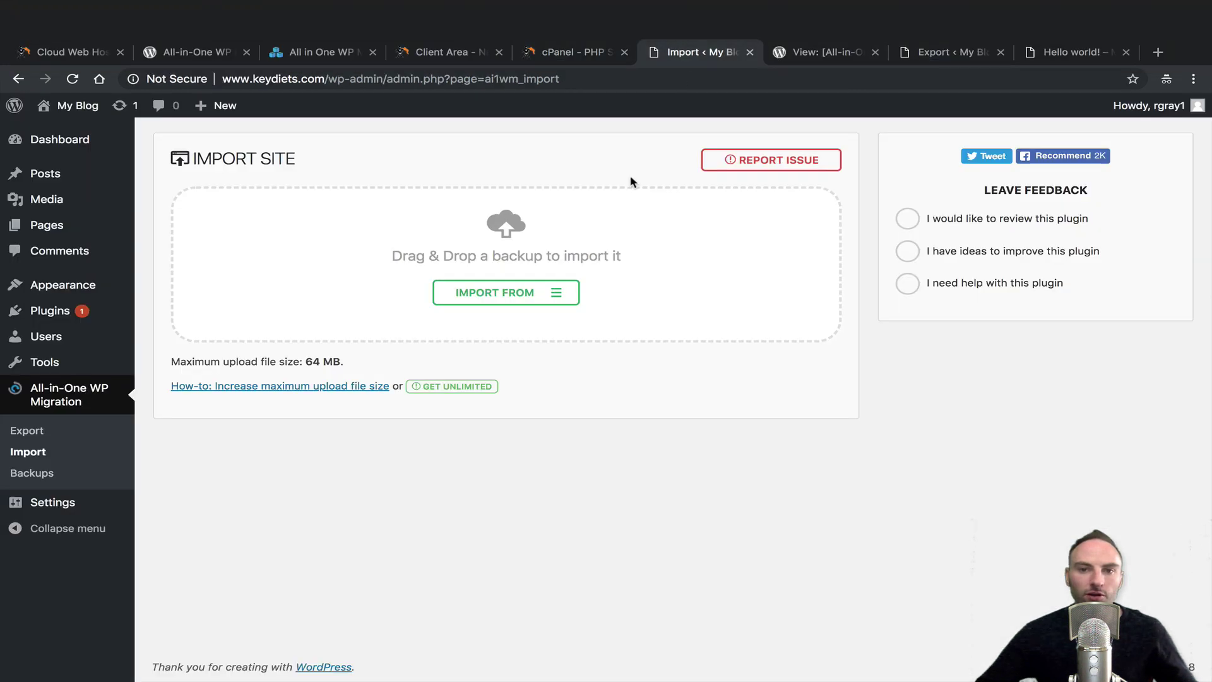
left_click(72, 45)
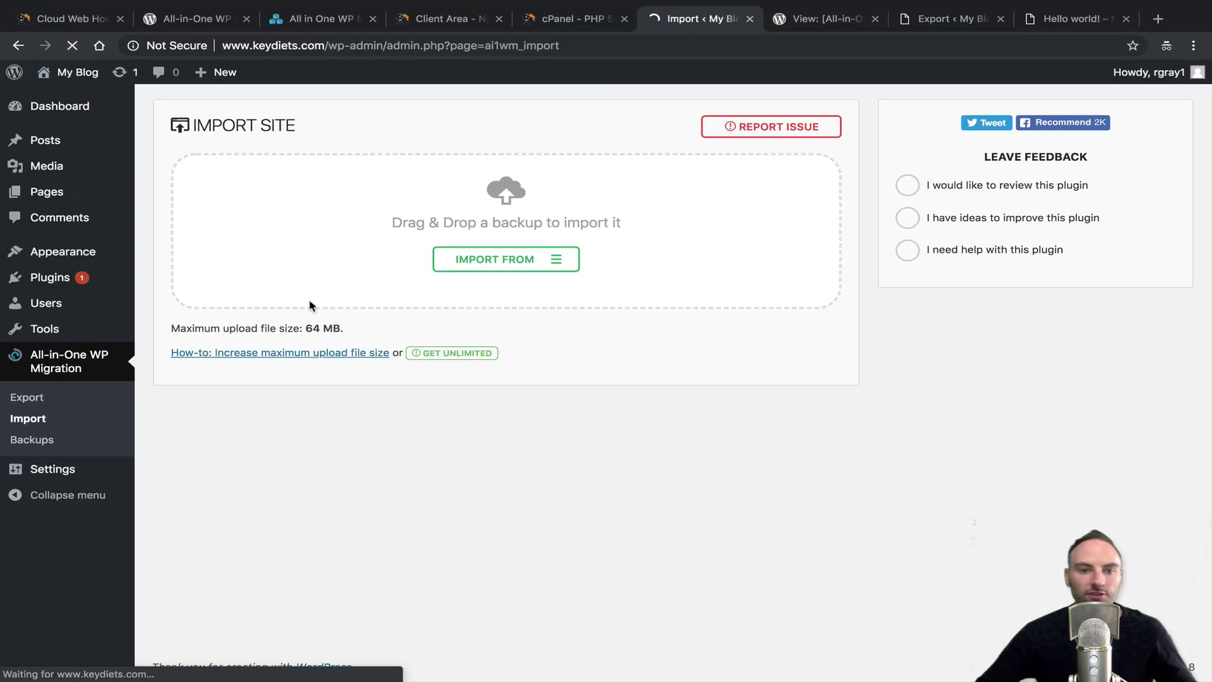
left_click_drag(265, 345, 170, 333)
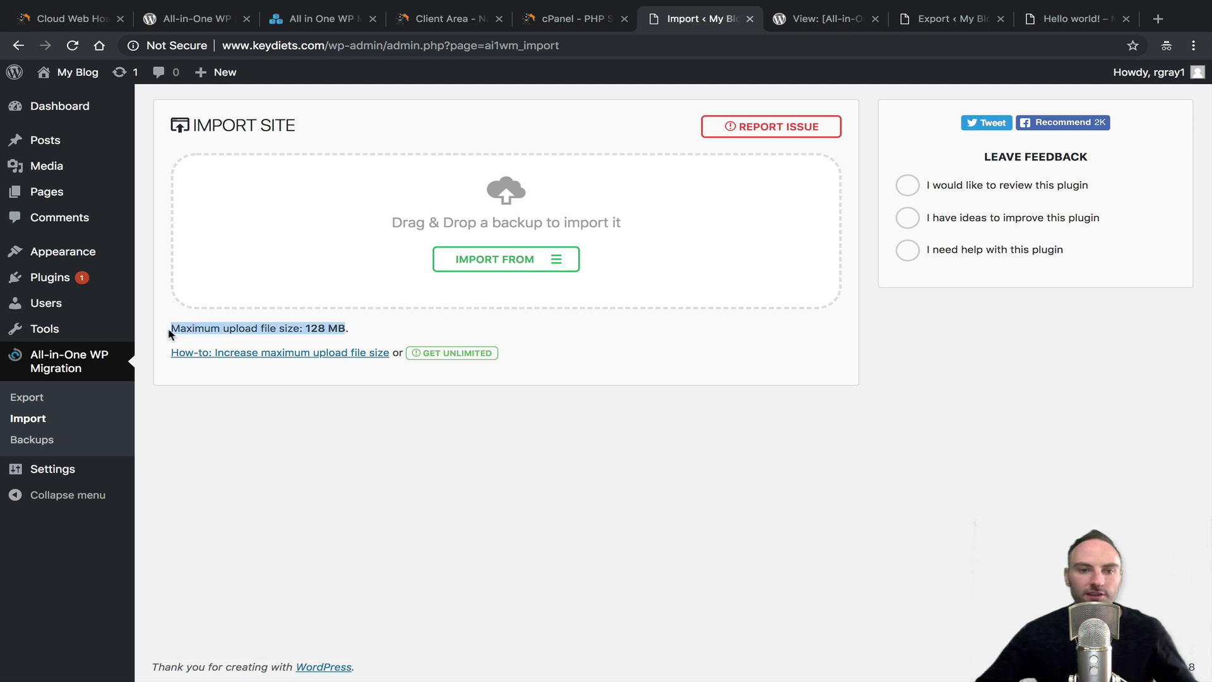
left_click_drag(355, 339, 168, 332)
left_click(411, 272)
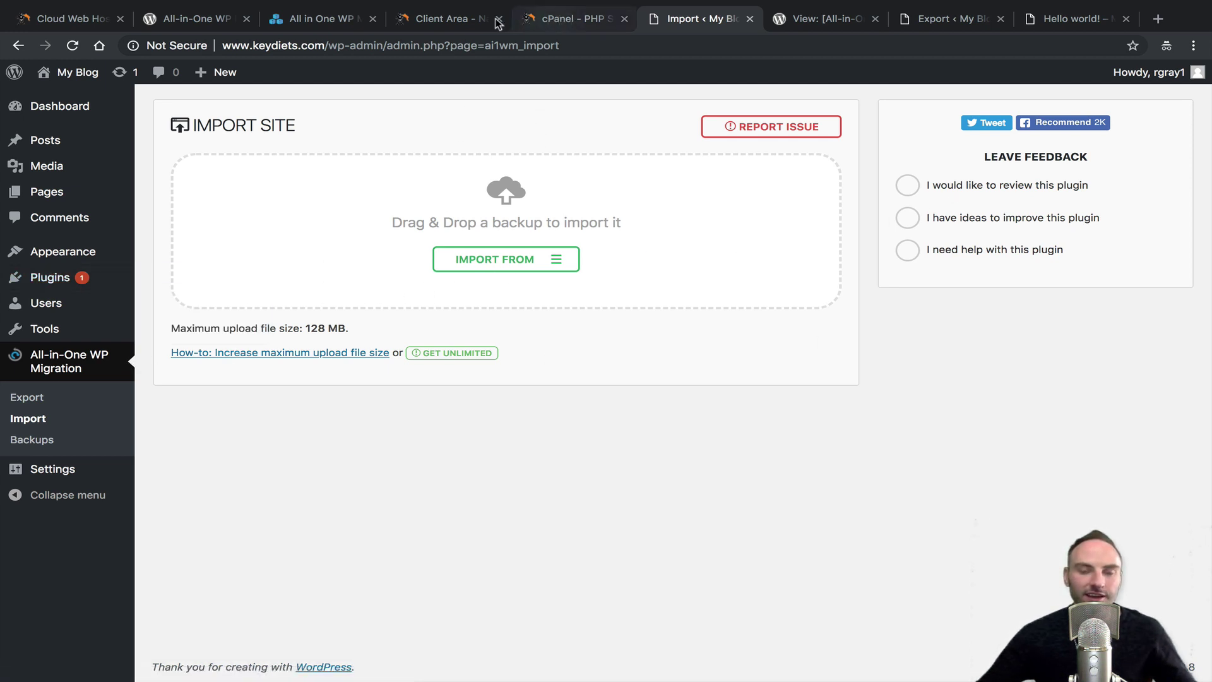
View the ServMask site, then All-in-One WP Migration's description and header on its WordPress.org page
left_click(323, 20)
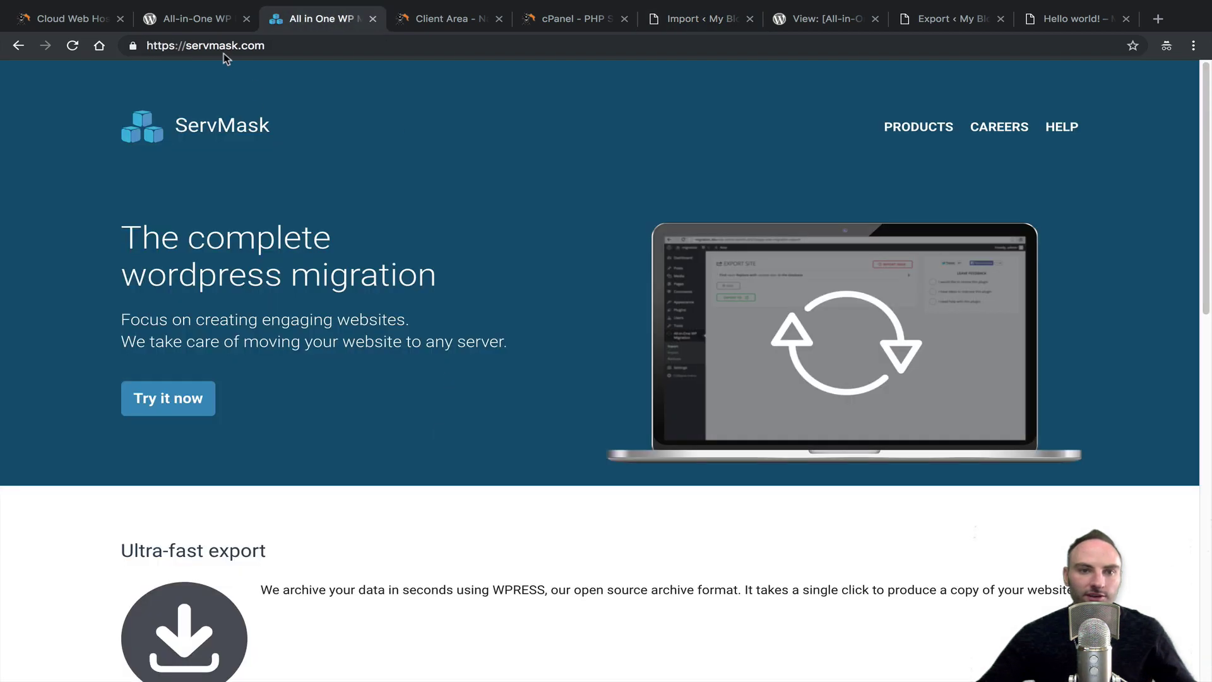
left_click(196, 19)
scroll(522, 462, "up", 8)
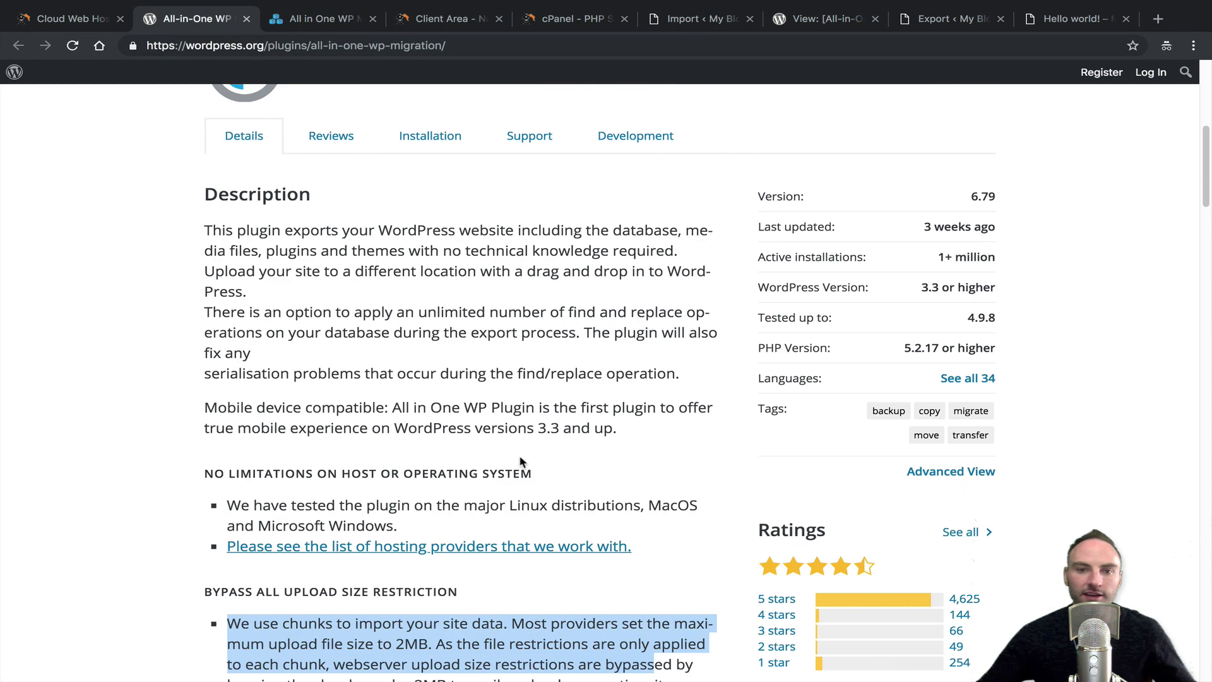
scroll(521, 462, "up", 8)
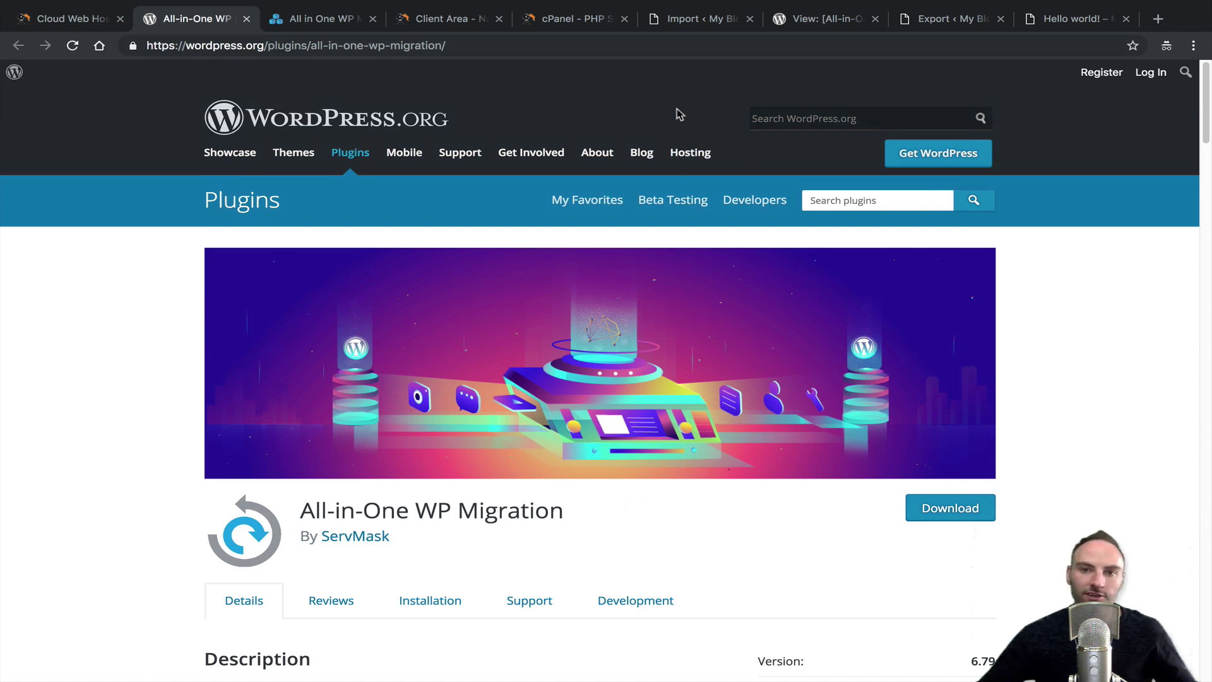
Return to All-in-One WP Migration's Import page in the WordPress admin and highlight the Import Site heading
left_click(693, 20)
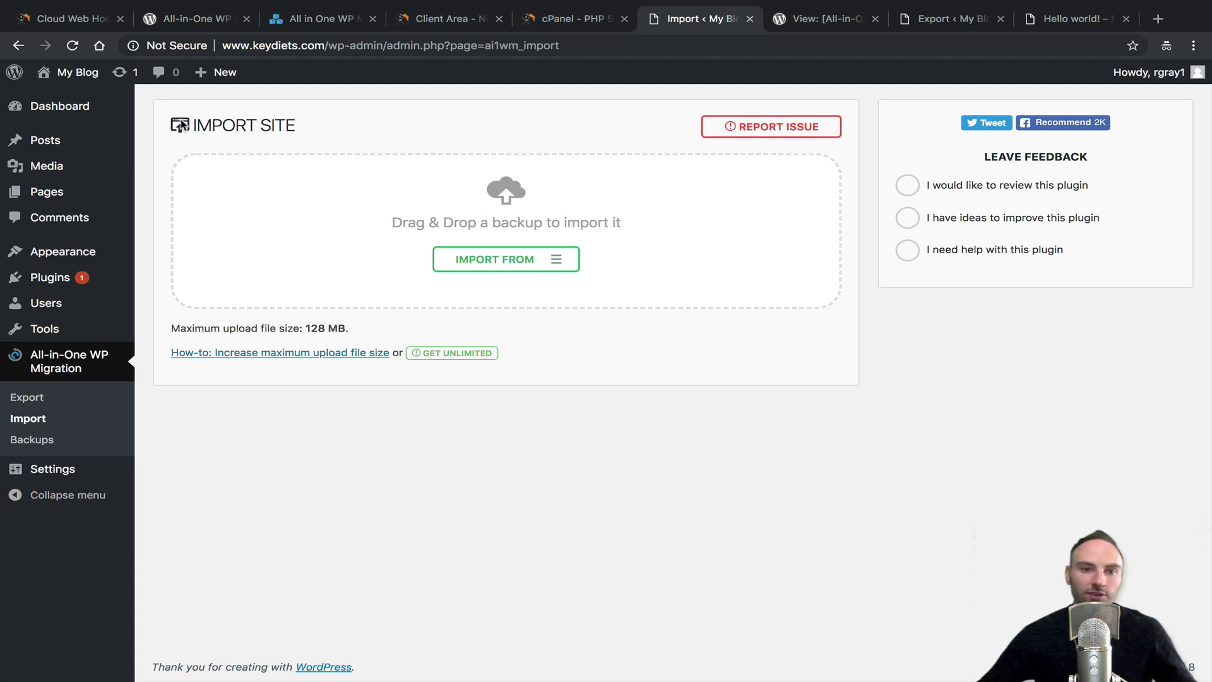
left_click(341, 131)
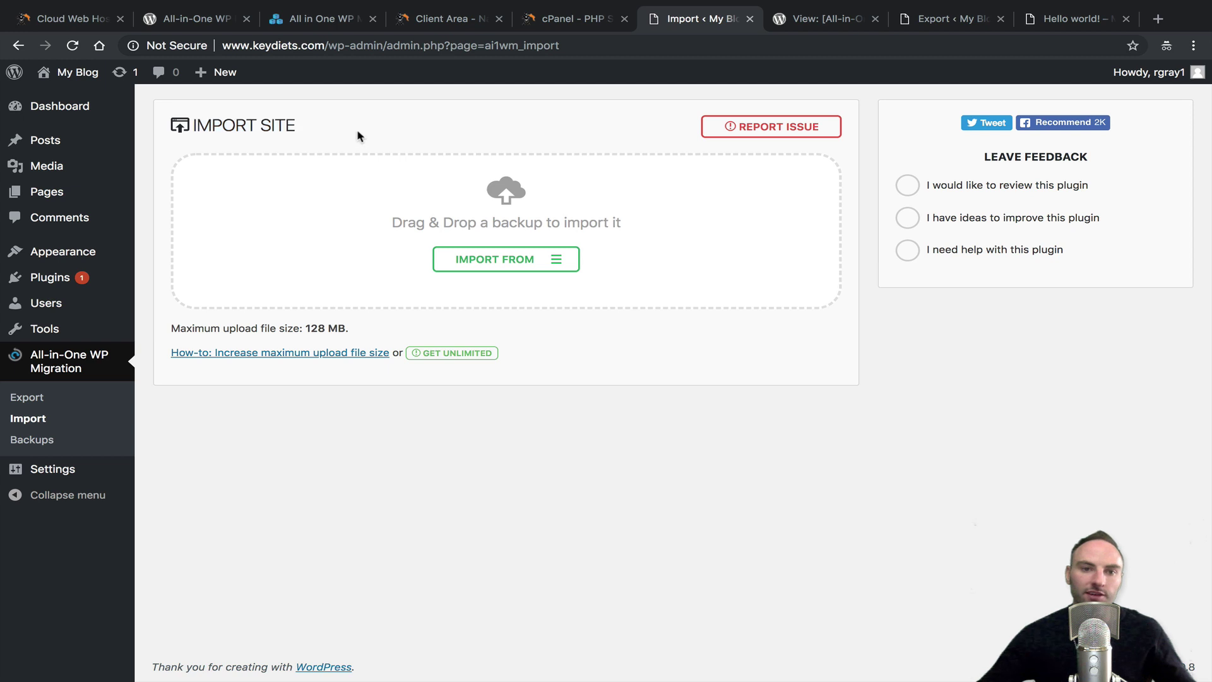
triple_click(197, 130)
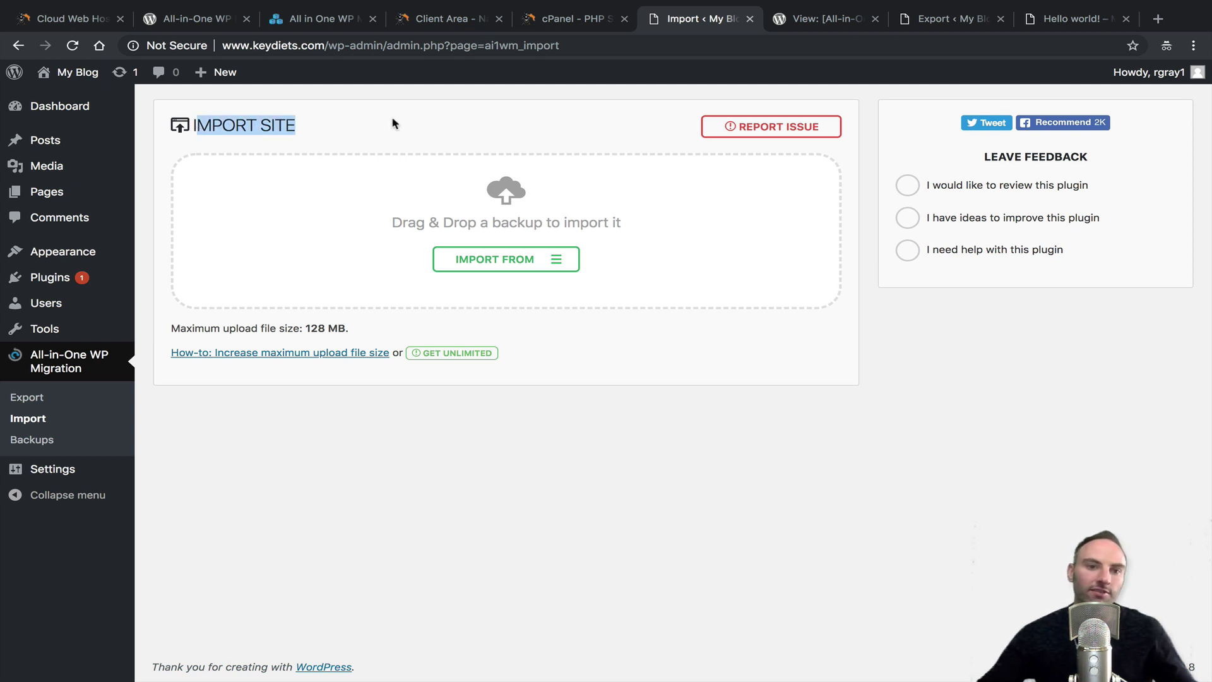